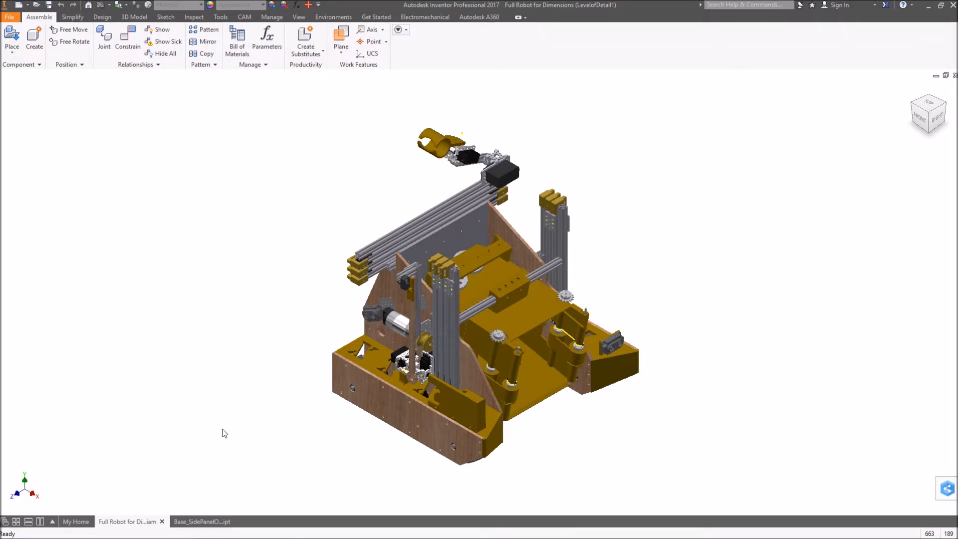
Step: Switch to the Base_SidePanelOutside_BACKUP part, inspect its holes, and start a new milling setup
left_click(201, 521)
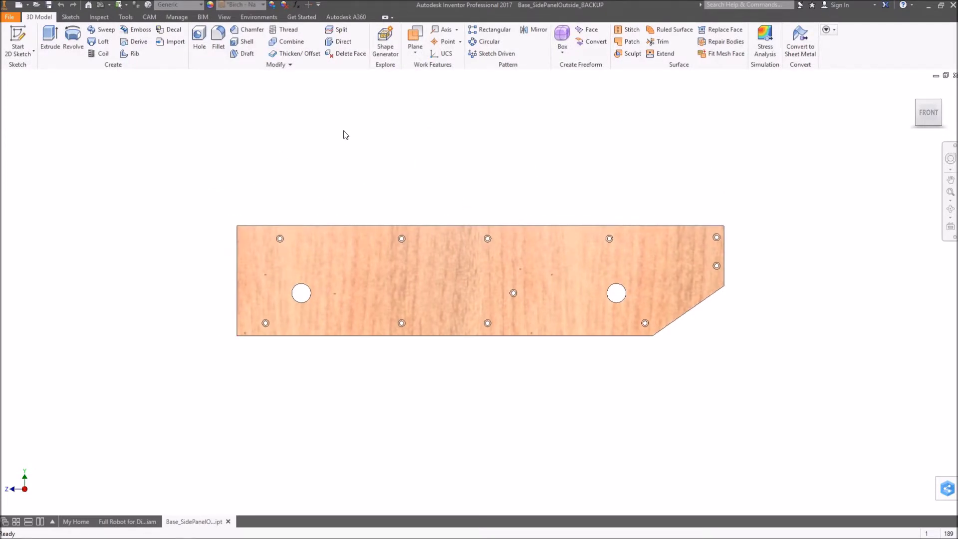
scroll(344, 135, "up", 4)
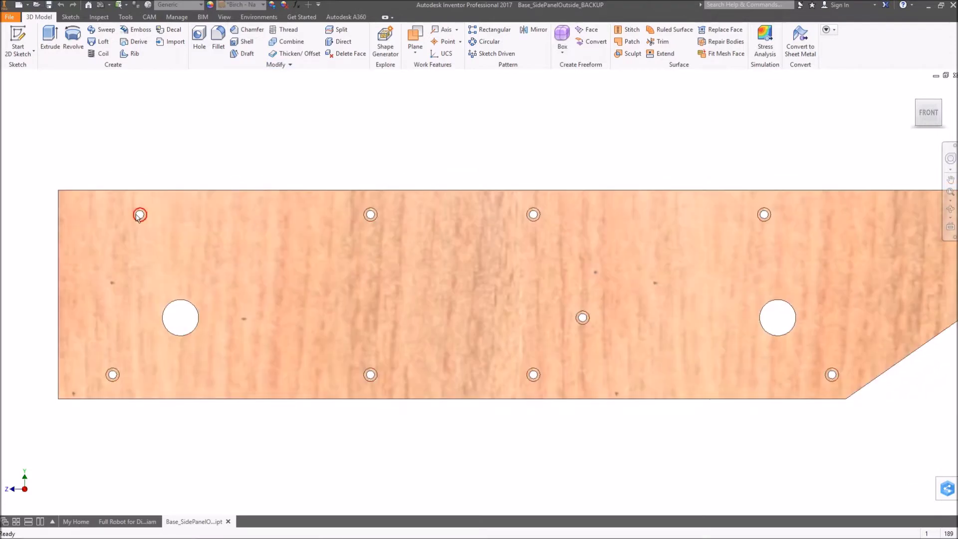
scroll(139, 214, "up", 3)
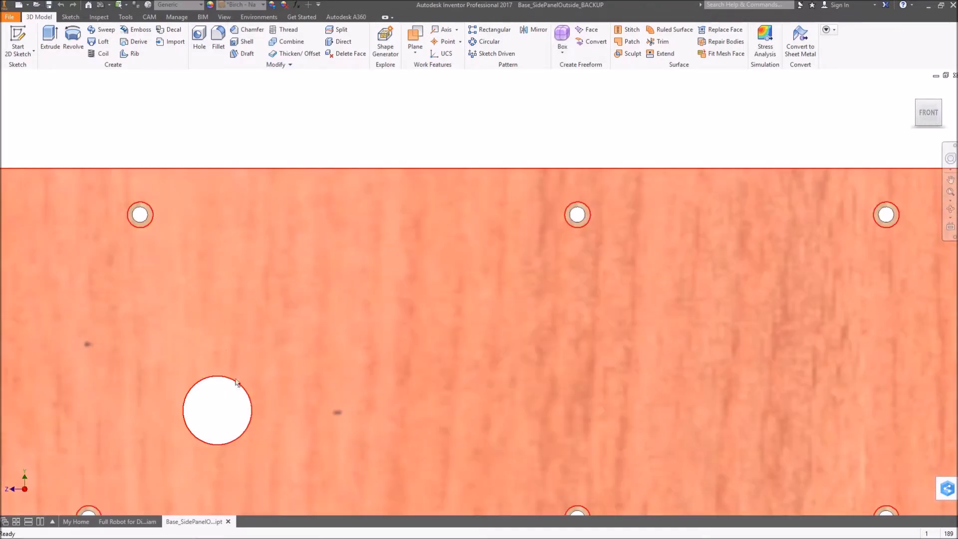
middle_click_drag(220, 417, 174, 353)
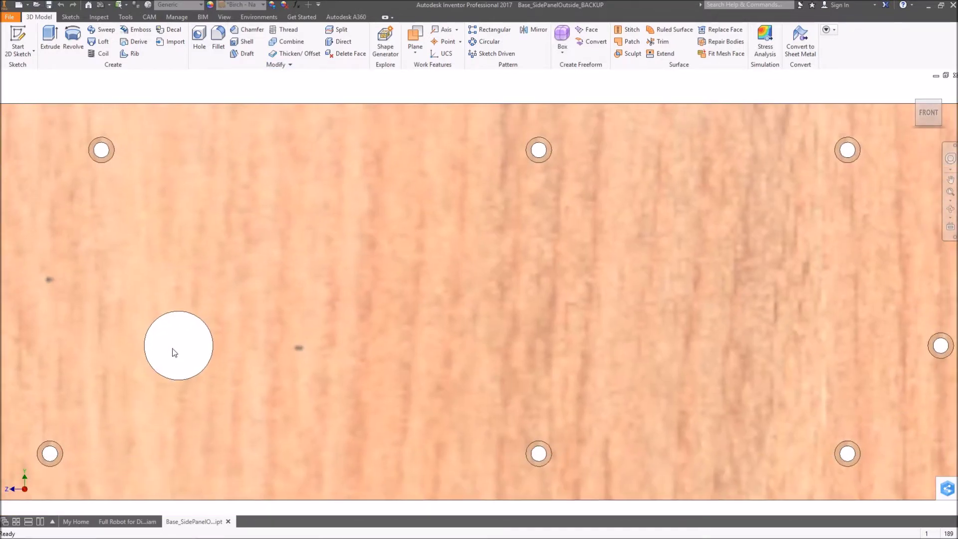
scroll(190, 360, "down", 3)
scroll(285, 327, "down", 2)
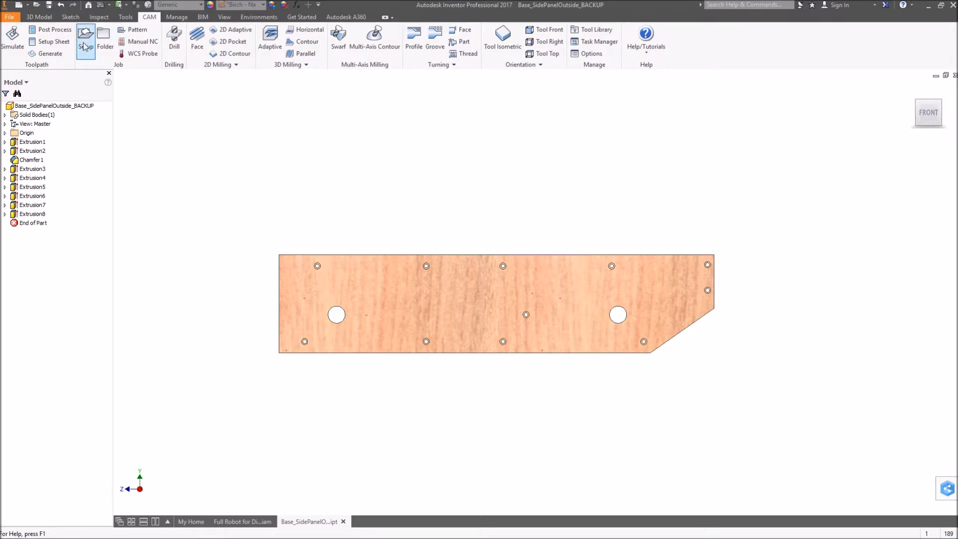
left_click(84, 47)
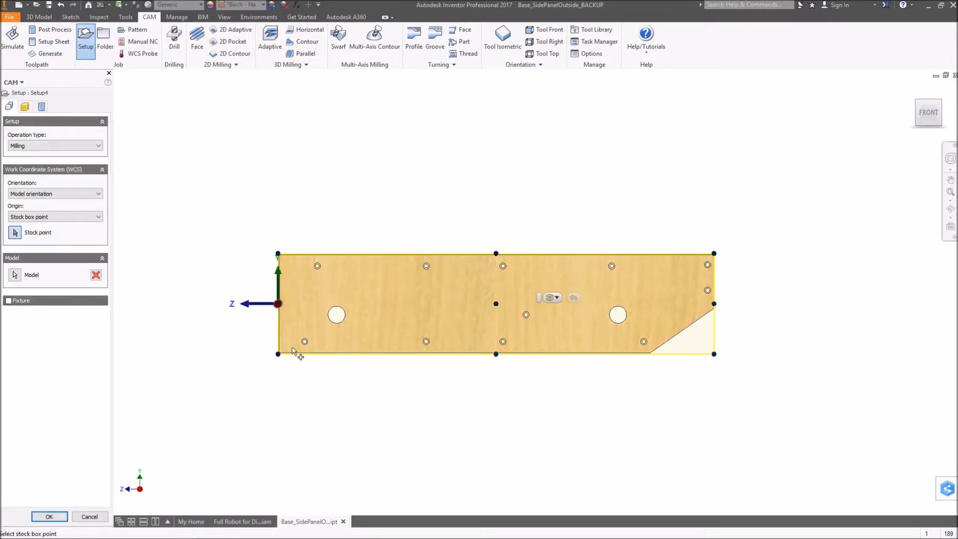
Step: Set Setup4's work origin as a stock box point on the panel's bottom corner vertex
middle_click_drag(305, 398, 319, 359, "shift")
scroll(333, 366, "up", 5)
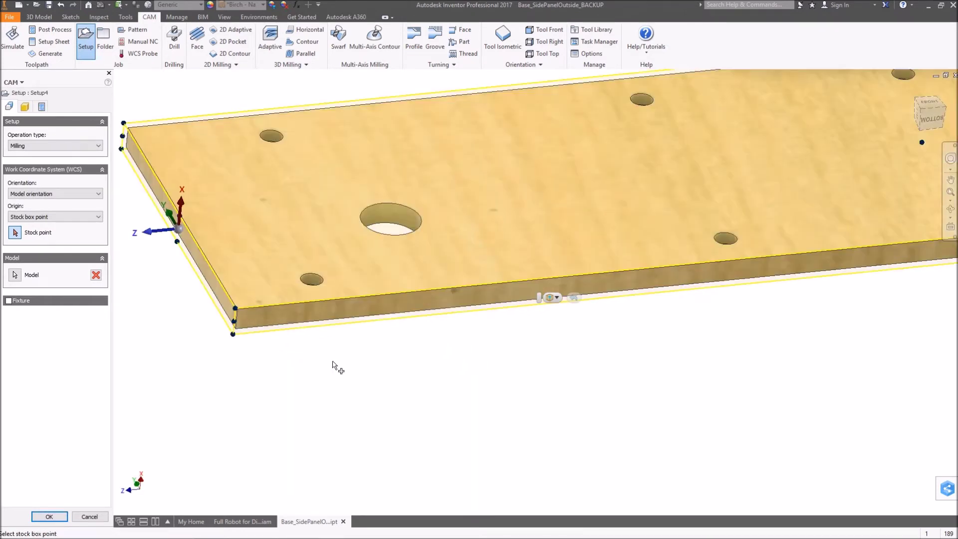
scroll(360, 232, "down", 3)
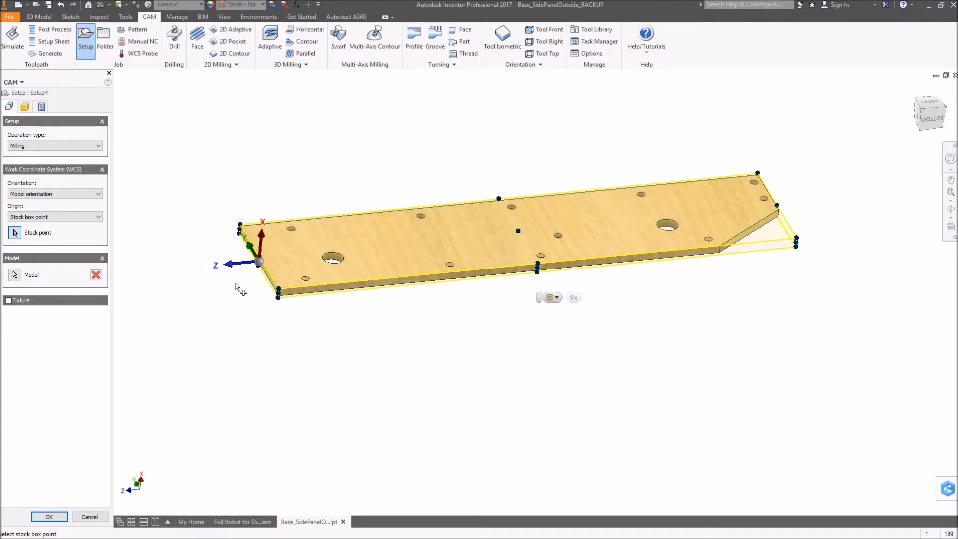
scroll(276, 294, "down", 5)
scroll(276, 294, "up", 5)
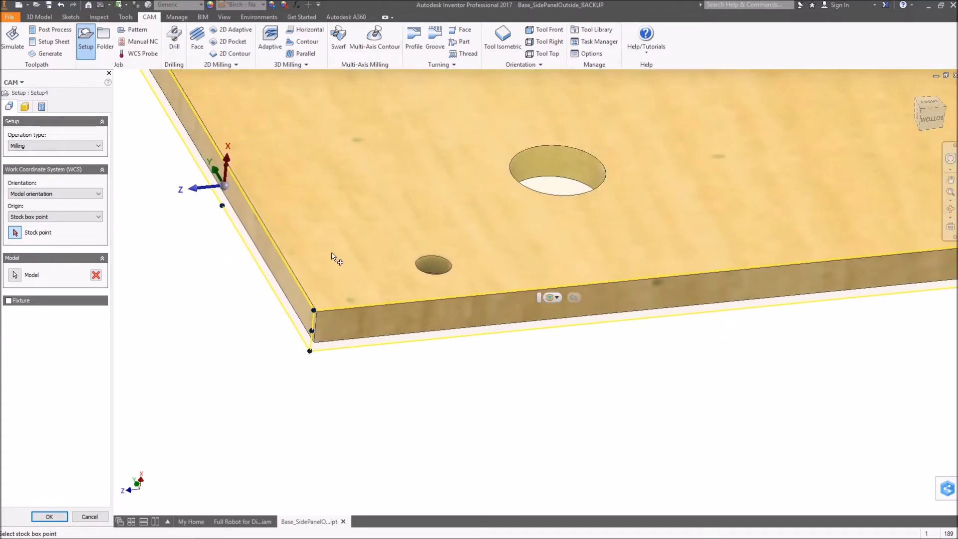
left_click(313, 311)
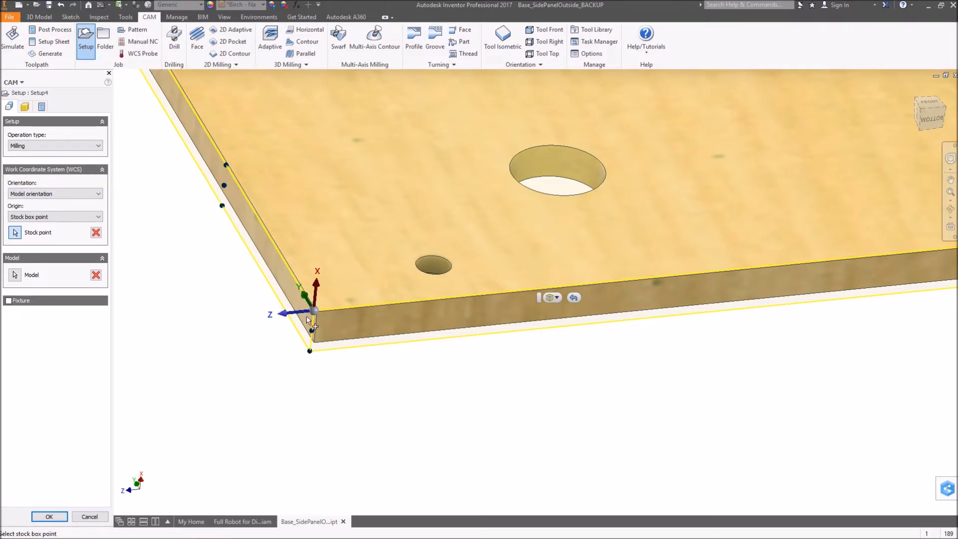
scroll(372, 379, "down", 5)
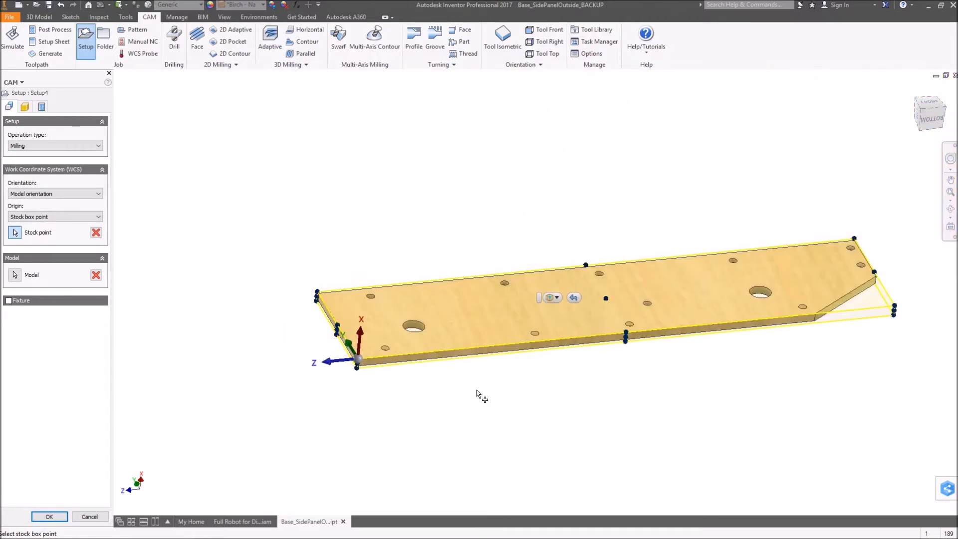
scroll(367, 357, "up", 5)
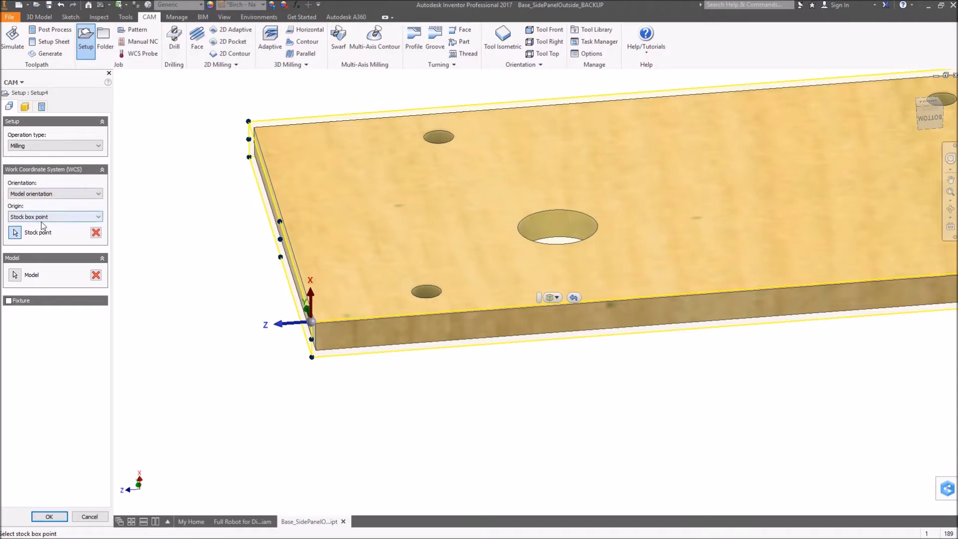
left_click_drag(112, 187, 144, 192)
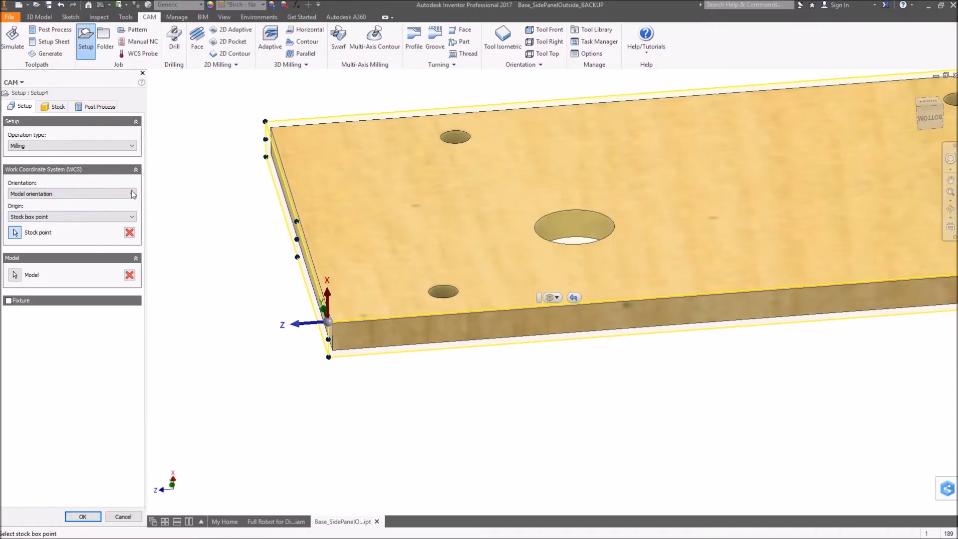
Step: Orient the work coordinates with Z along the vertical corner edge and X along the long edge
left_click(31, 194)
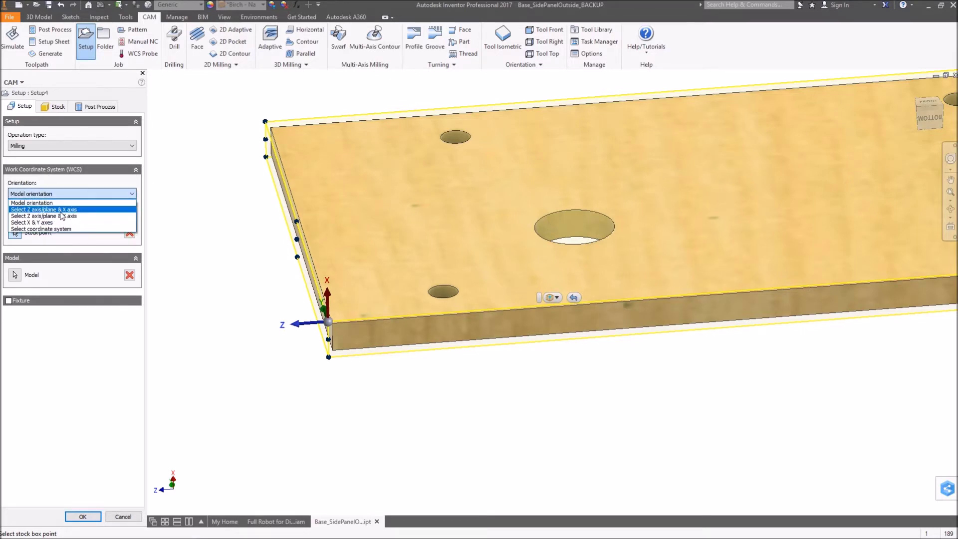
left_click(89, 210)
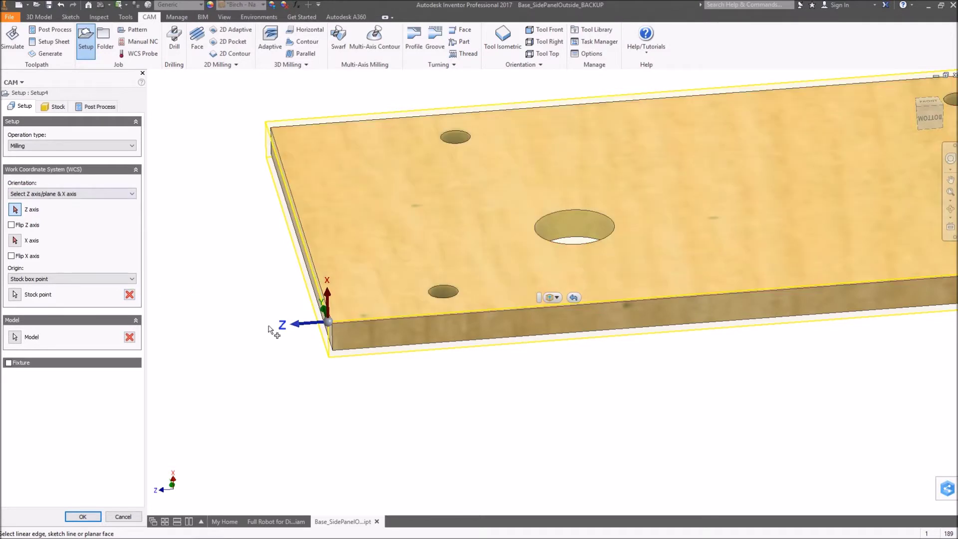
scroll(331, 370, "up", 3)
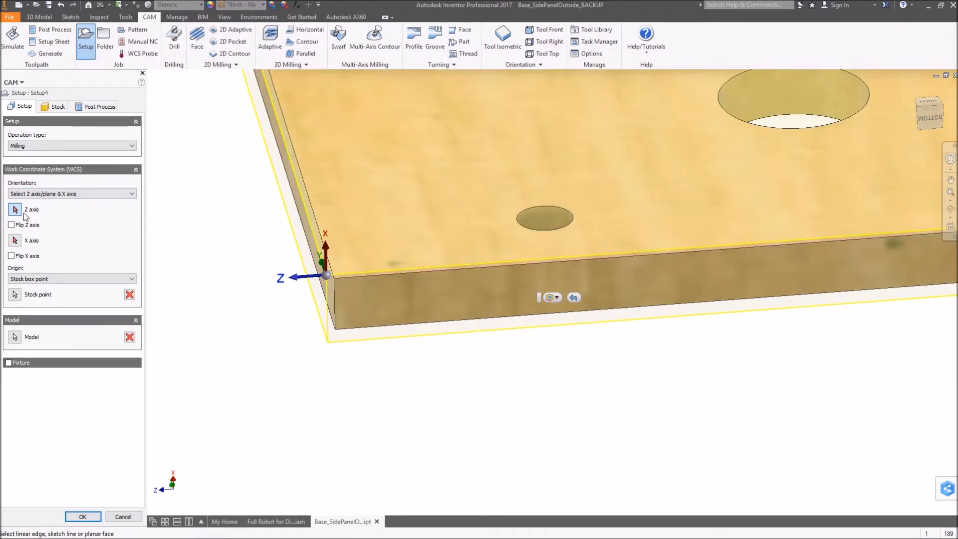
left_click(335, 300)
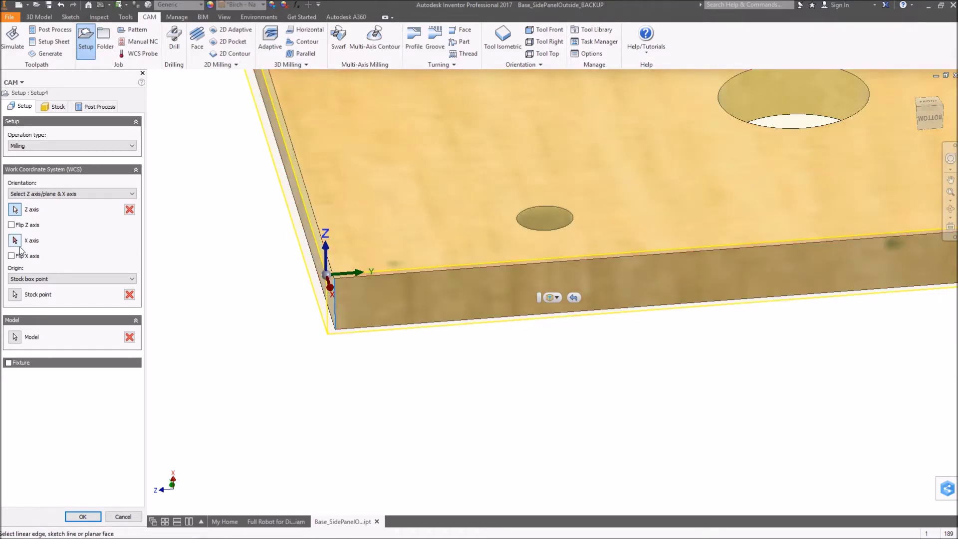
left_click(13, 242)
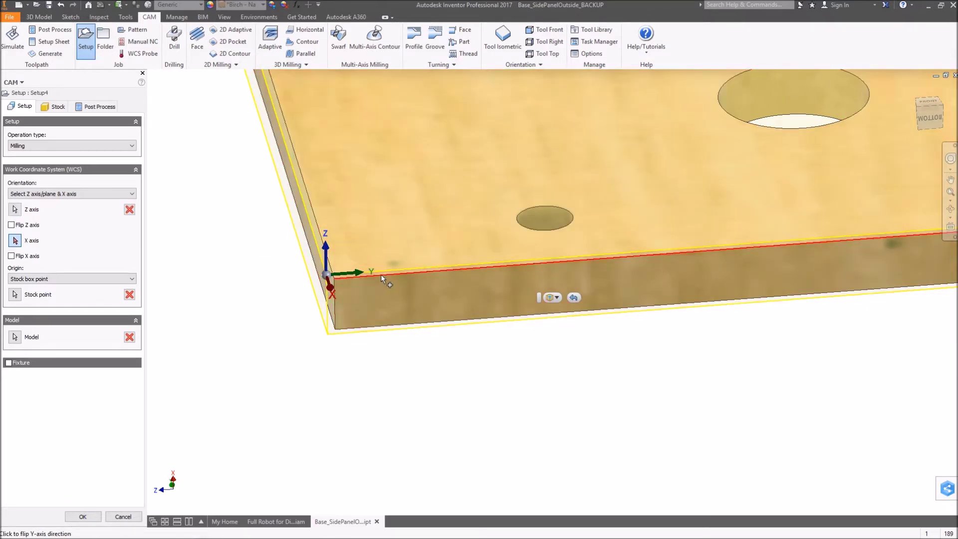
left_click(381, 274)
scroll(399, 298, "down", 3)
scroll(473, 329, "up", 3)
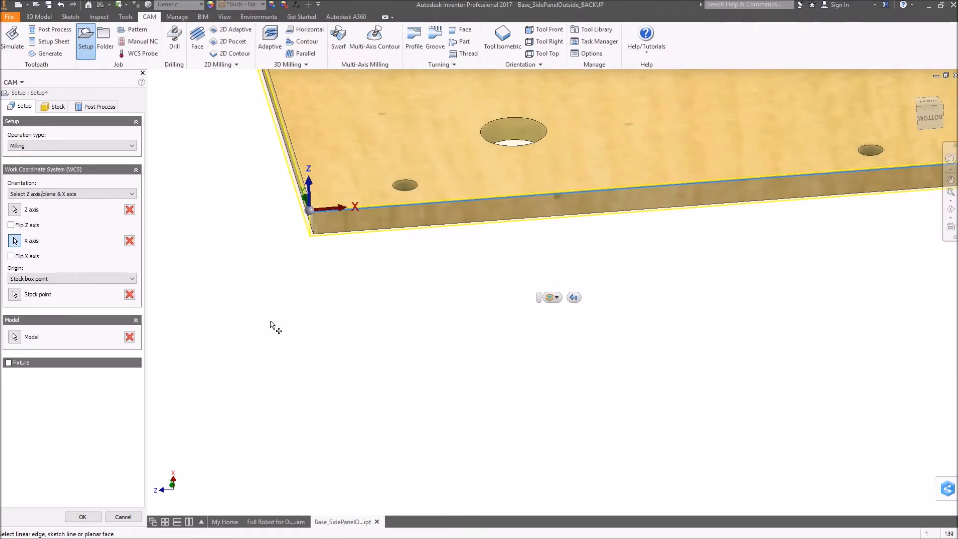
scroll(387, 348, "down", 5)
middle_click_drag(387, 348, 463, 423, "shift")
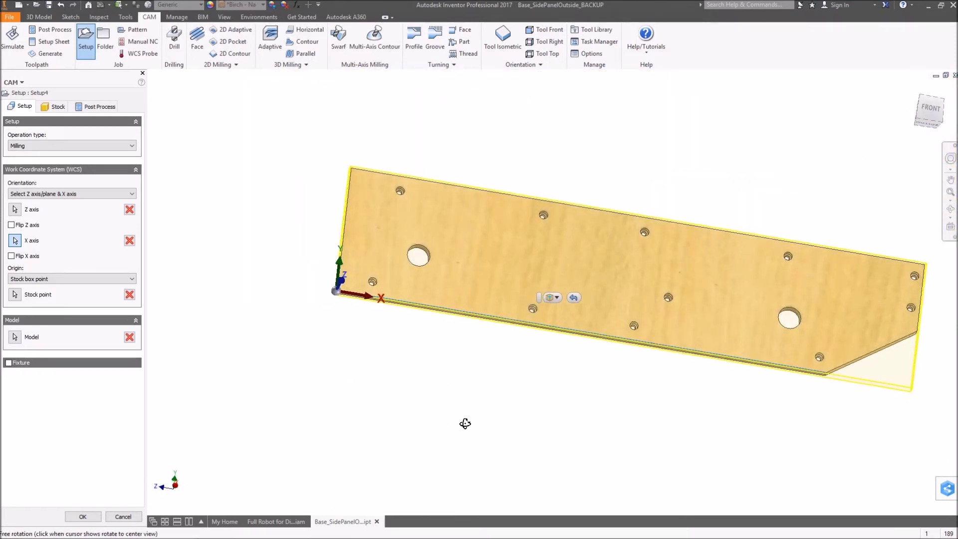
left_click(58, 106)
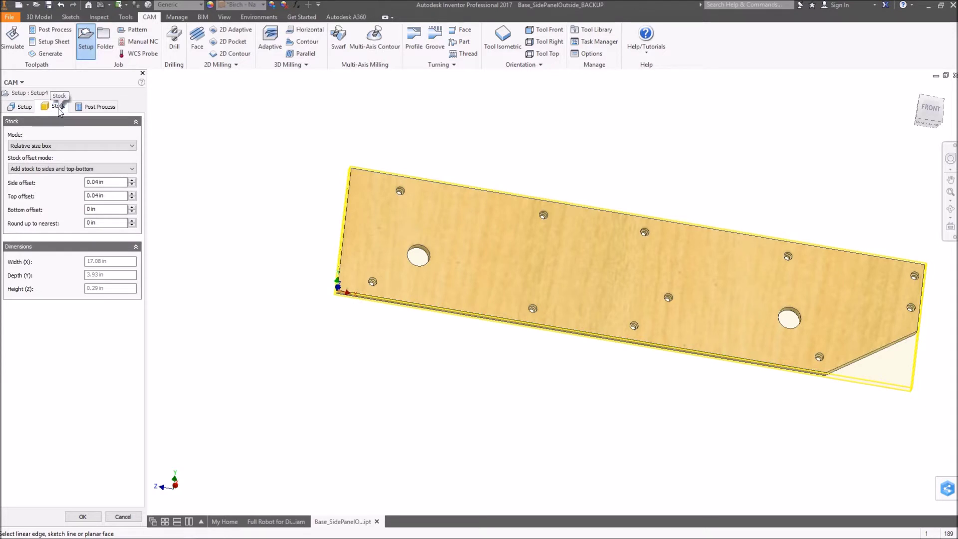
Step: Set side and top stock offsets to 0 for a 17 × 3.85 × 0.25 in stock, and confirm Setup4
left_click(104, 184)
triple_click(104, 184)
type("0")
key("Tab")
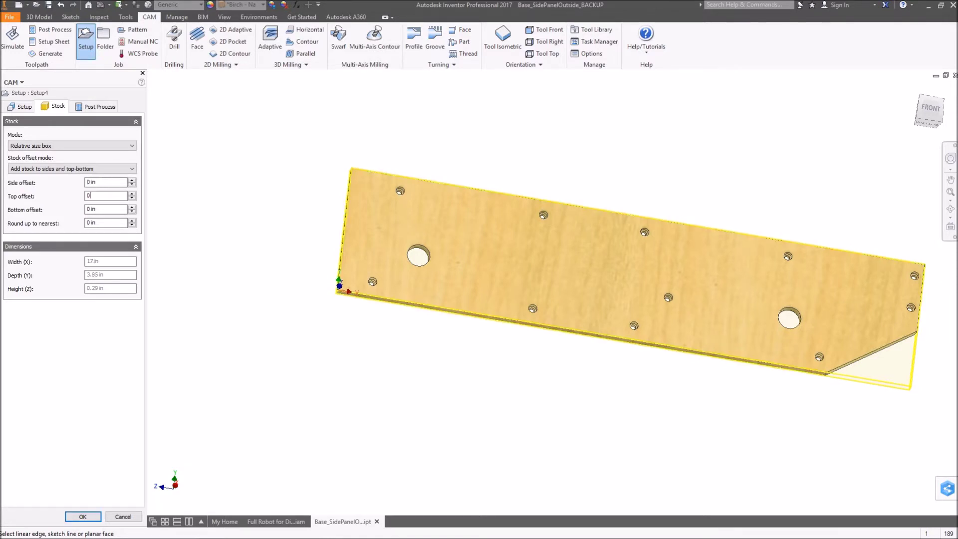
type("0")
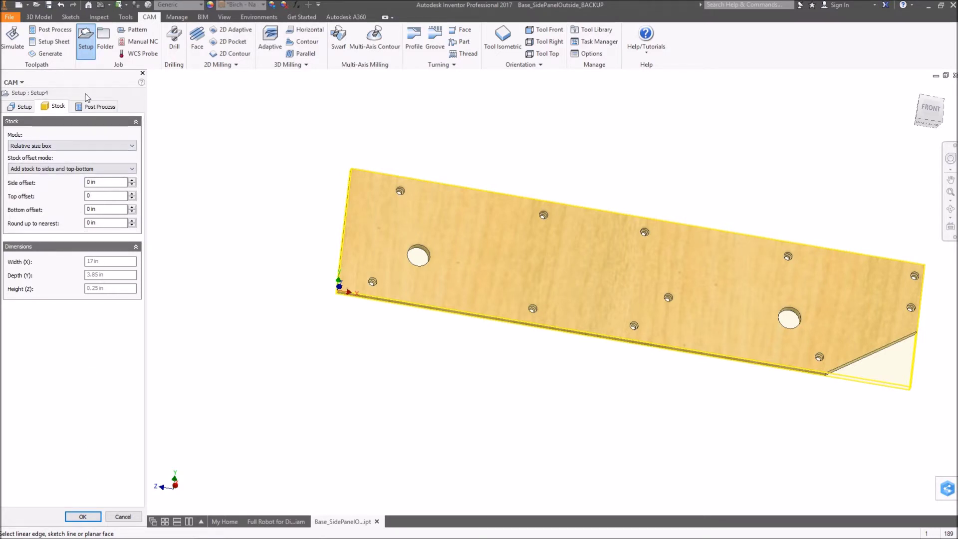
left_click(83, 516)
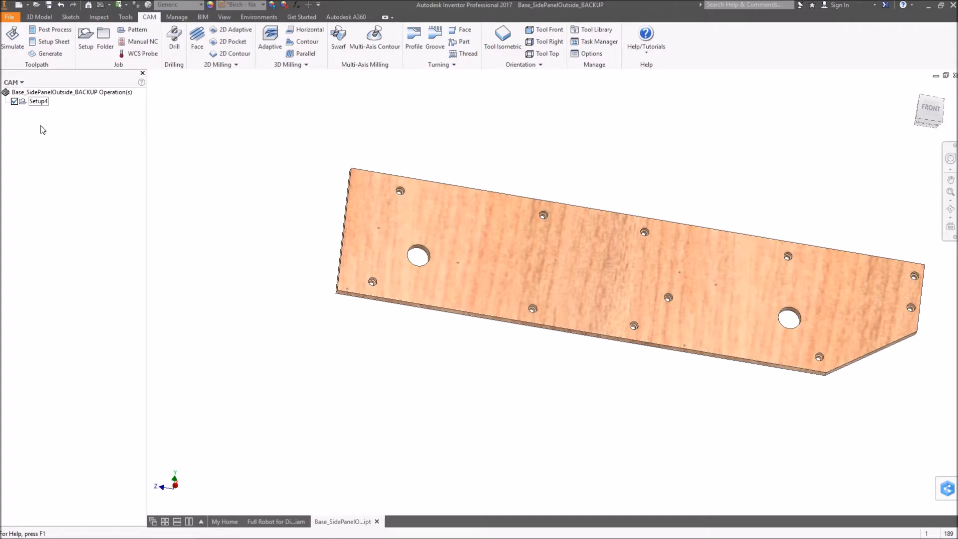
left_click(931, 107)
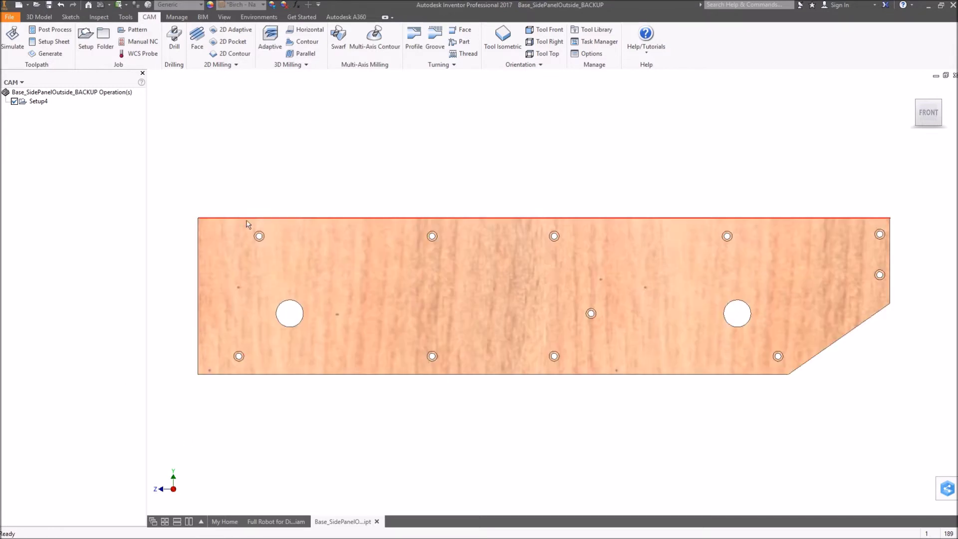
scroll(259, 238, "up", 3)
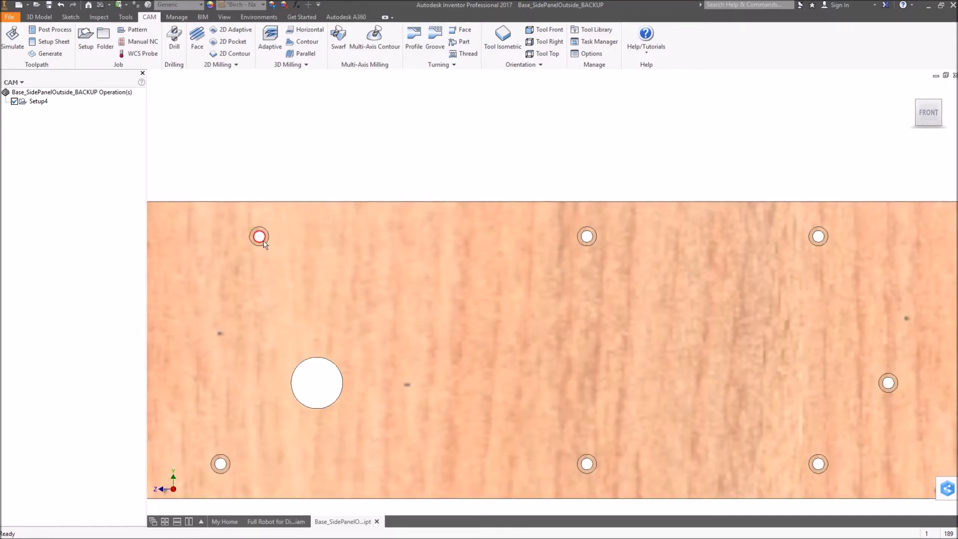
scroll(263, 241, "up", 3)
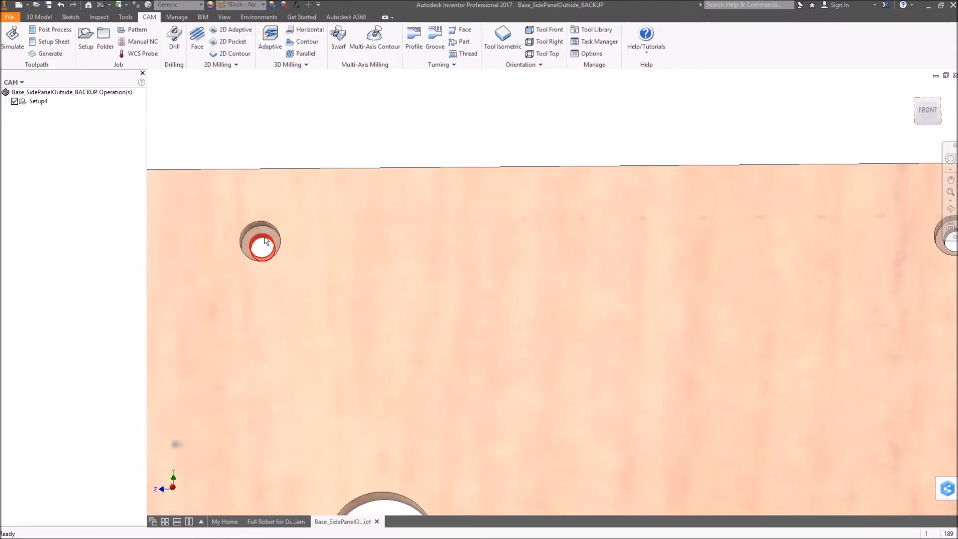
scroll(264, 244, "up", 2)
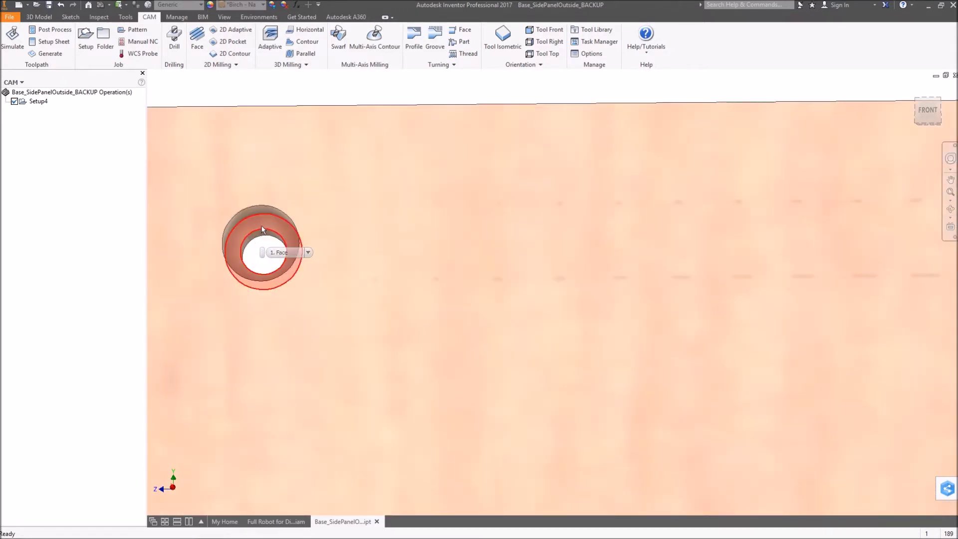
scroll(262, 226, "down", 5)
scroll(261, 222, "up", 4)
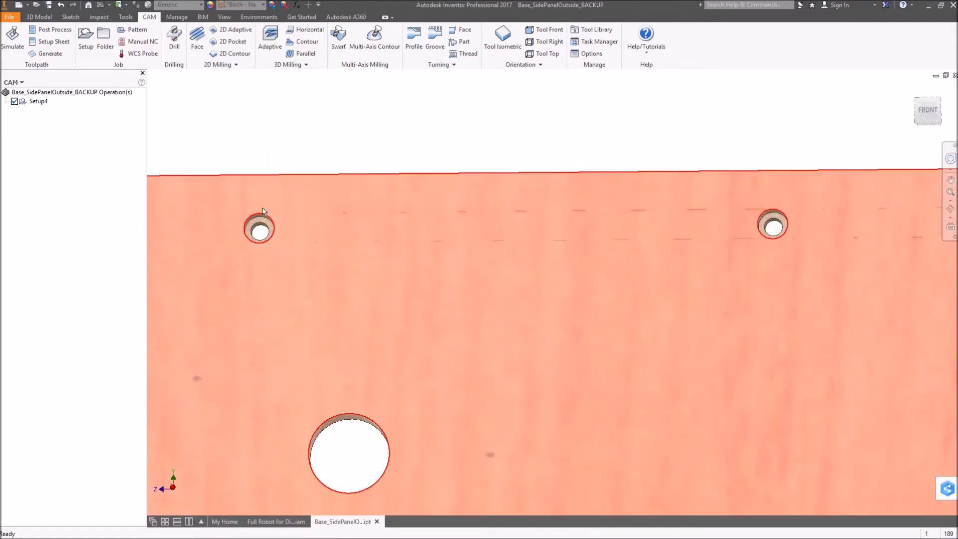
scroll(261, 222, "up", 2)
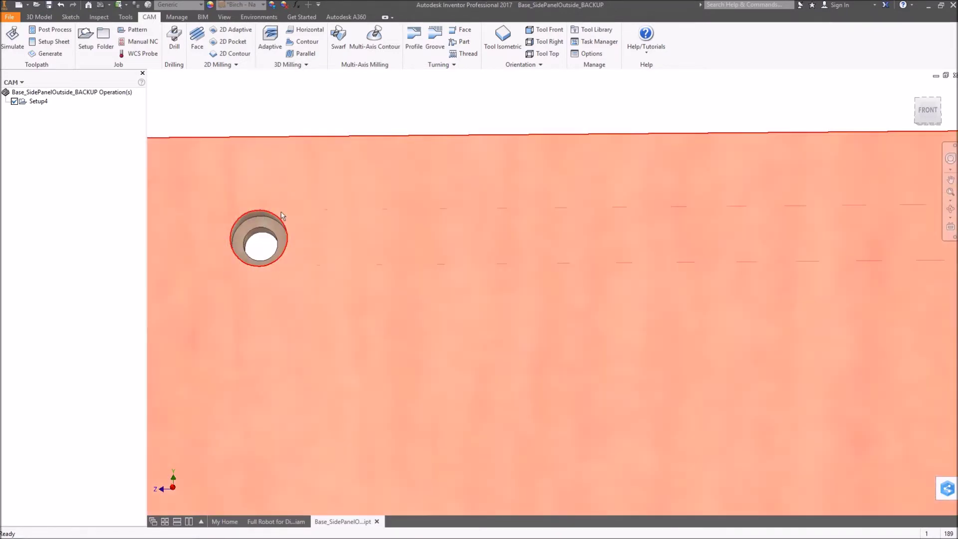
scroll(239, 227, "down", 2)
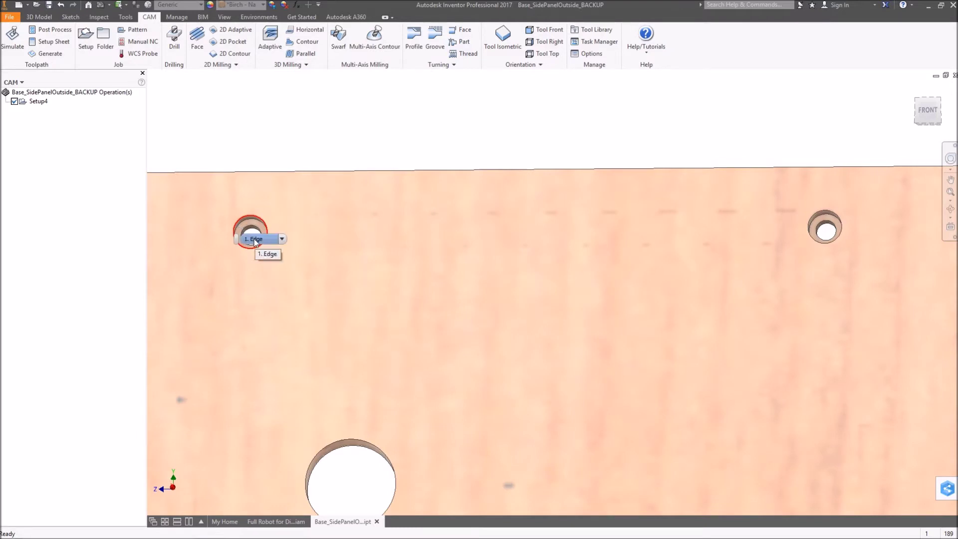
scroll(398, 255, "down", 5)
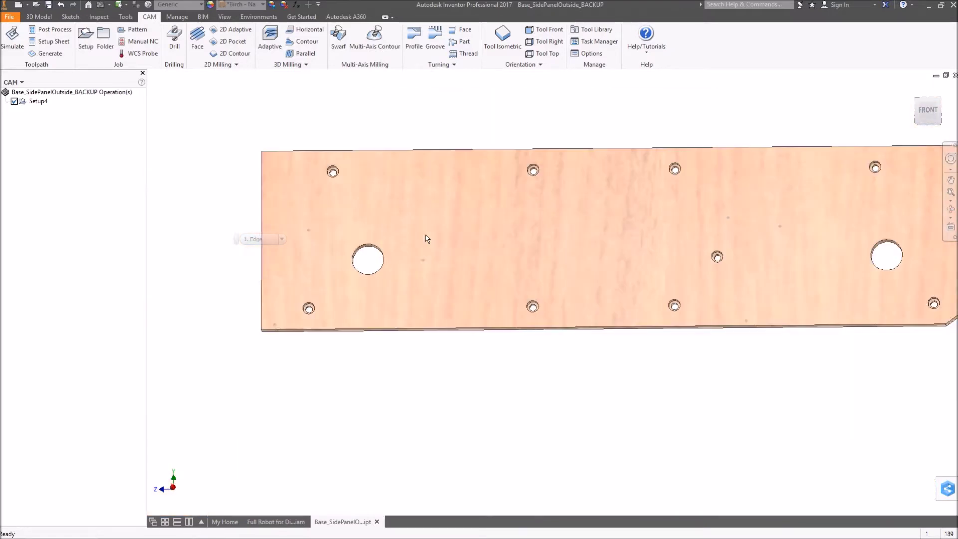
scroll(397, 253, "up", 4)
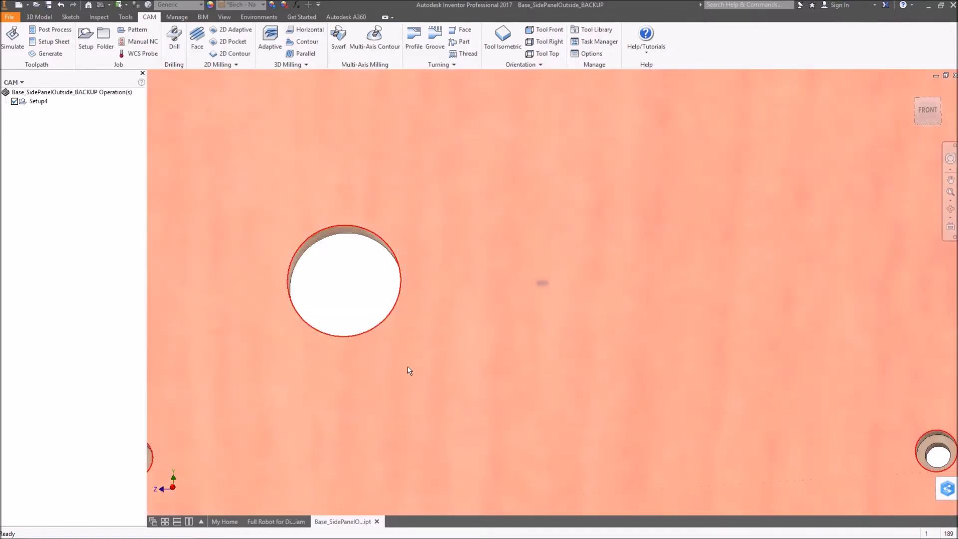
scroll(344, 289, "down", 5)
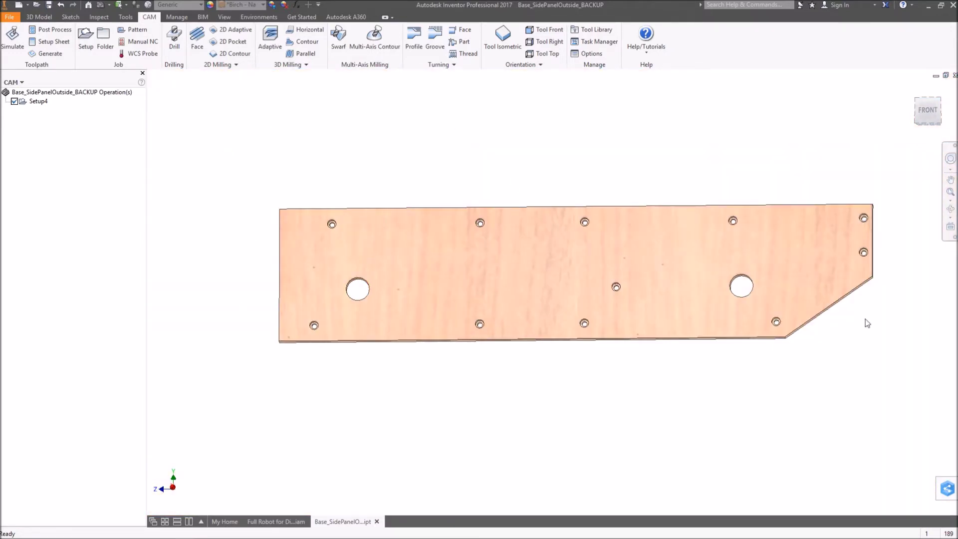
left_click(926, 112)
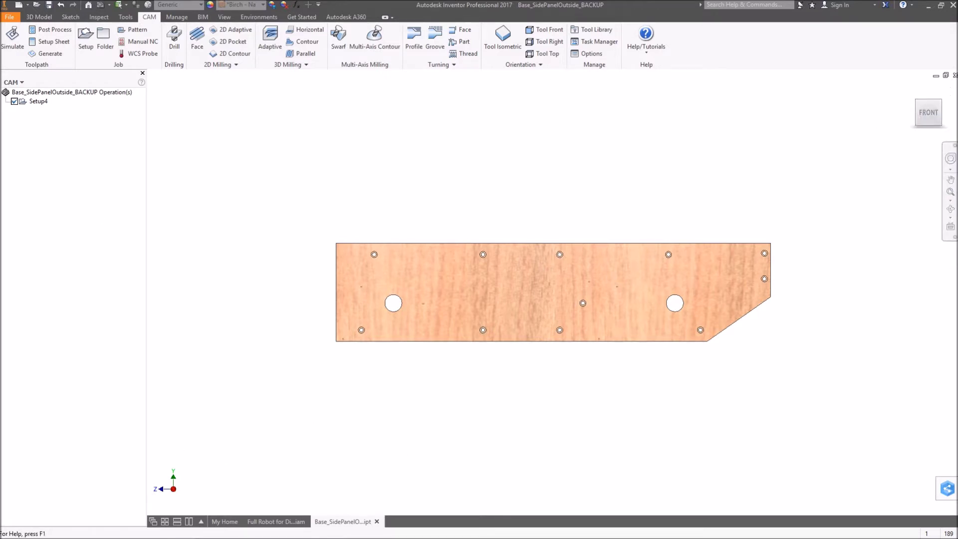
scroll(233, 418, "up", 1)
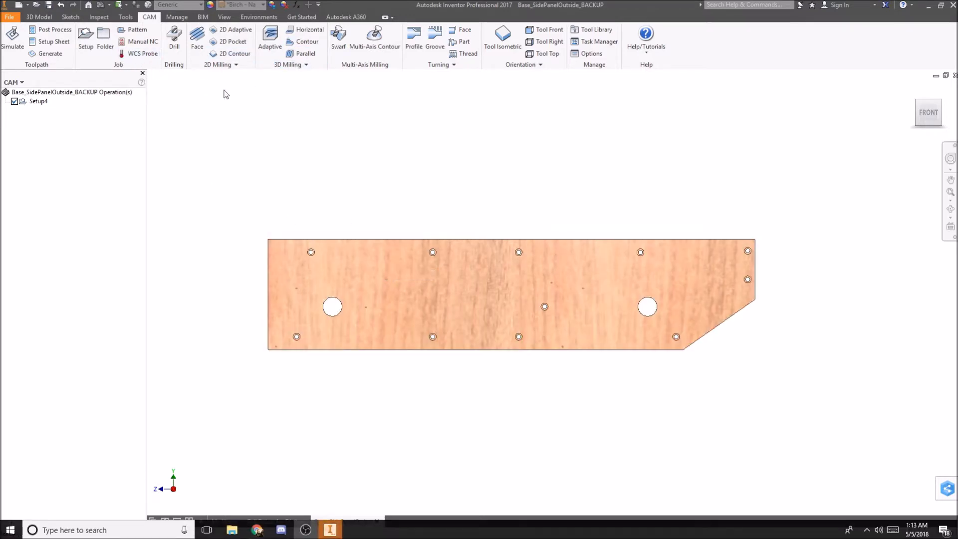
scroll(332, 215, "up", 3)
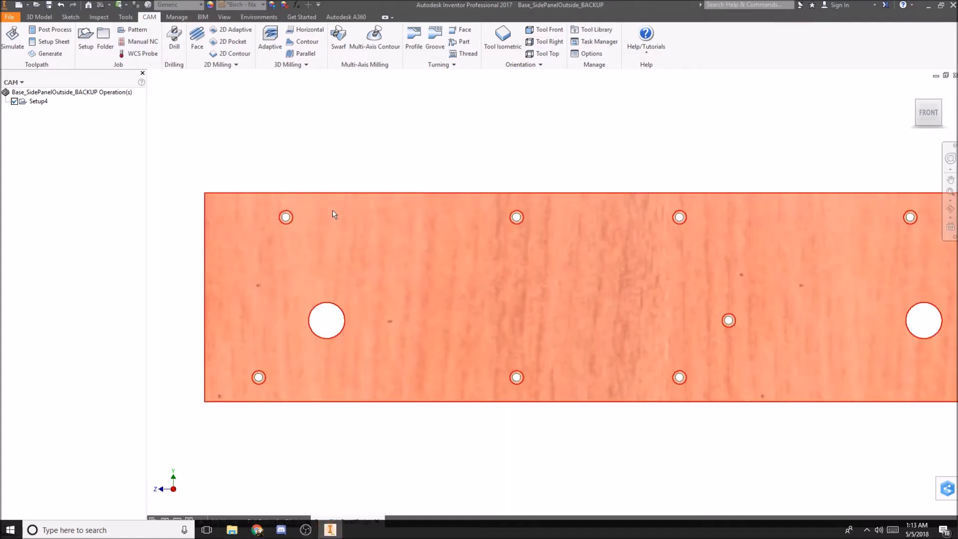
middle_click_drag(344, 235, 331, 229)
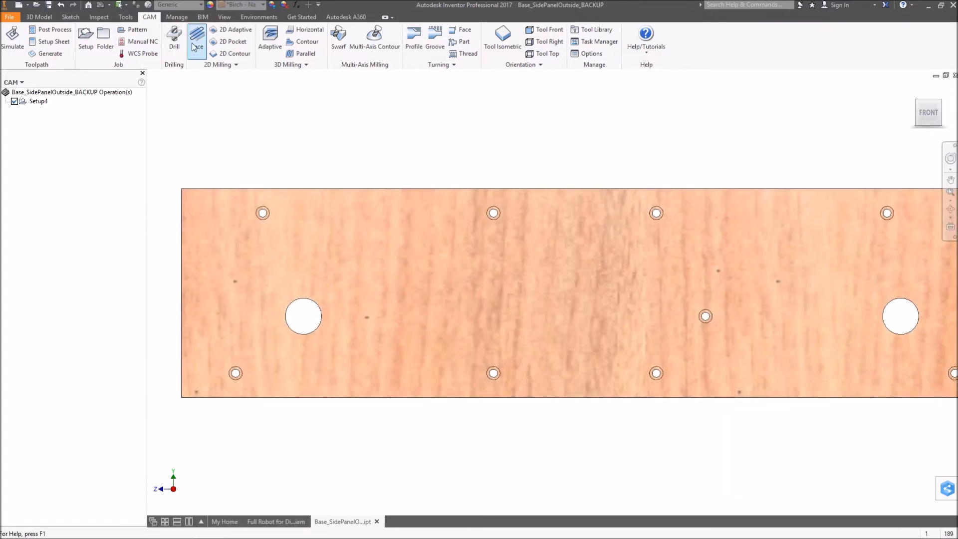
Step: Start a Drill operation and select the panel's small 0.25 in hole faces as its geometry
left_click(174, 46)
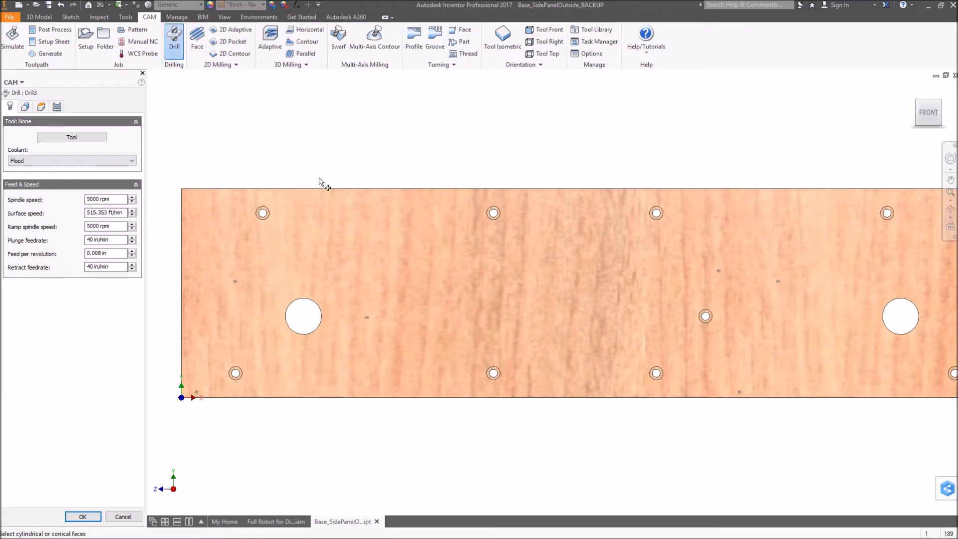
middle_click_drag(321, 181, 313, 158, "shift")
scroll(313, 158, "up", 5)
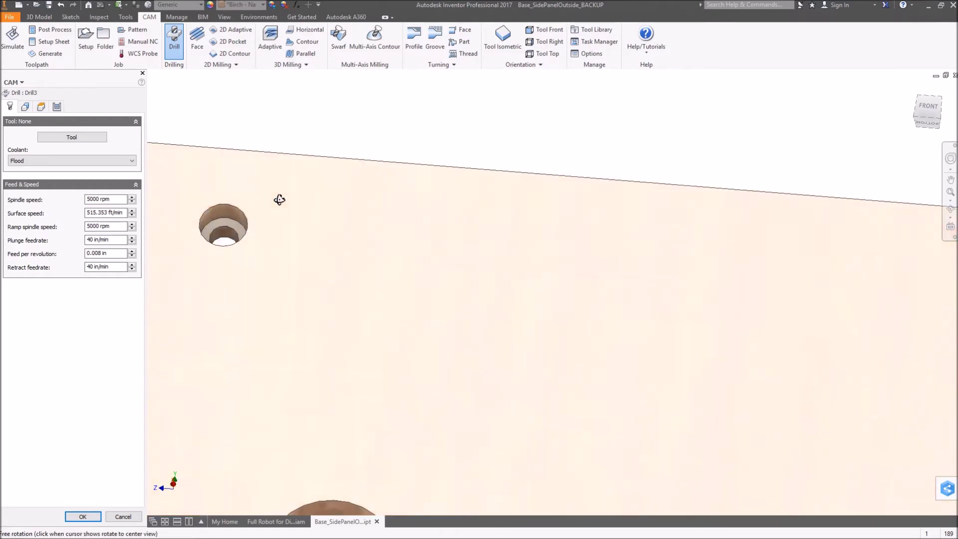
left_click(233, 232)
scroll(232, 231, "down", 5)
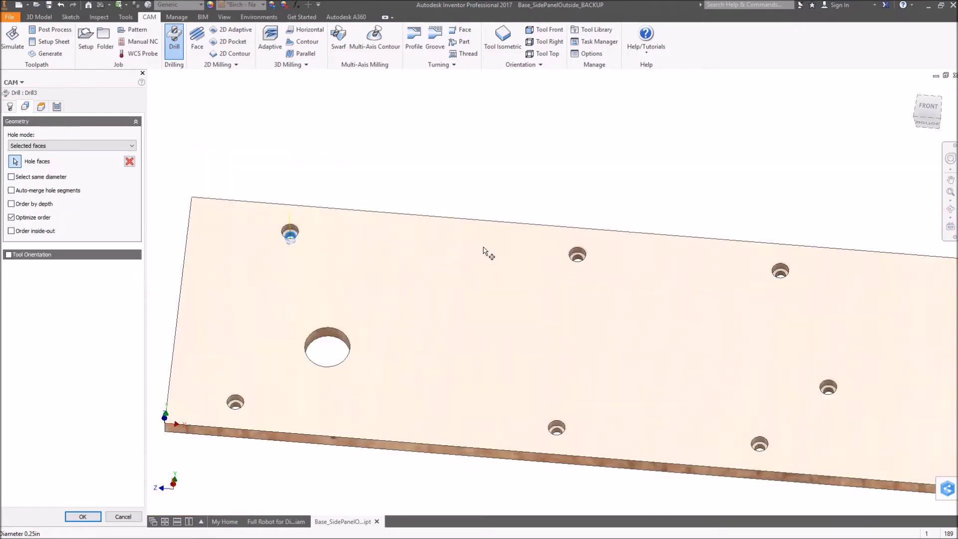
scroll(509, 256, "up", 5)
left_click(658, 272)
scroll(735, 325, "down", 2)
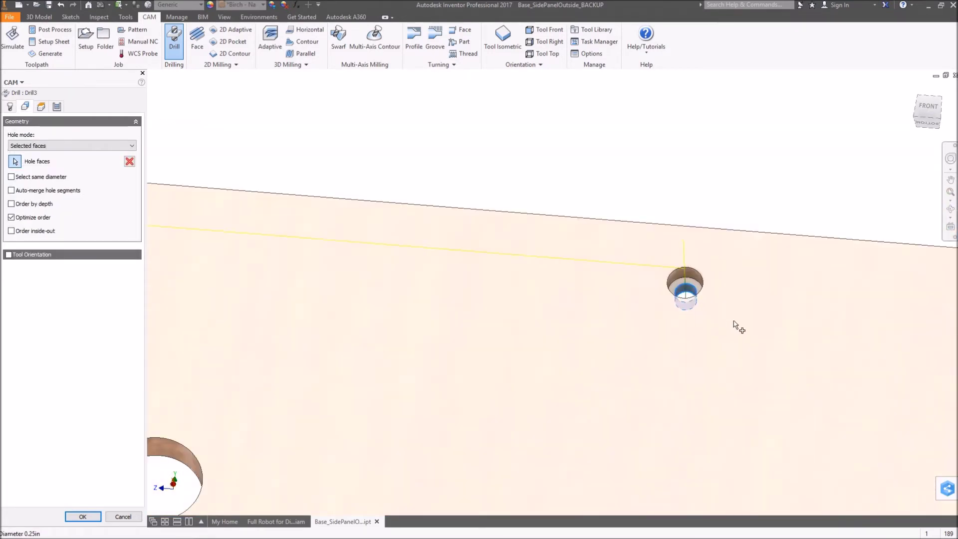
scroll(648, 298, "up", 3)
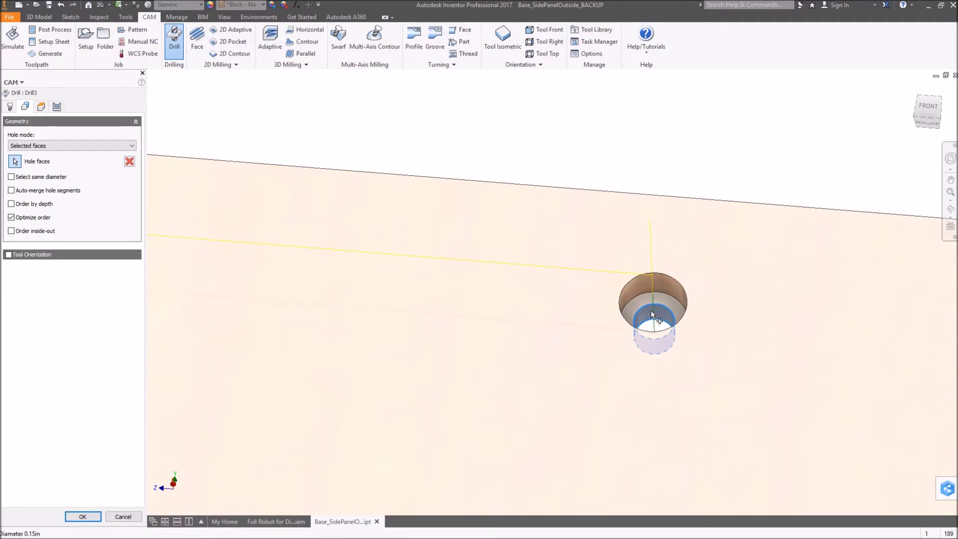
scroll(718, 343, "down", 4)
scroll(567, 286, "up", 4)
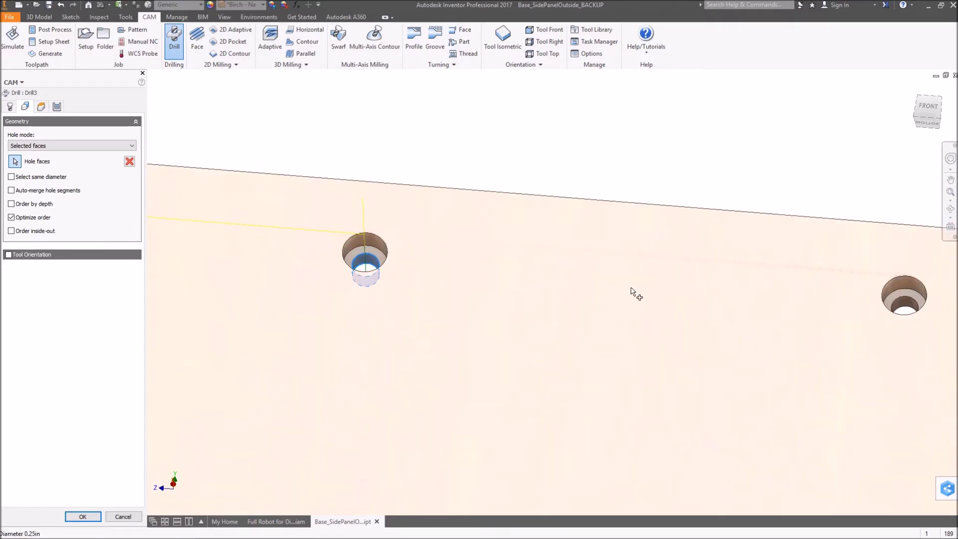
middle_click_drag(631, 292, 384, 302)
scroll(392, 295, "down", 3)
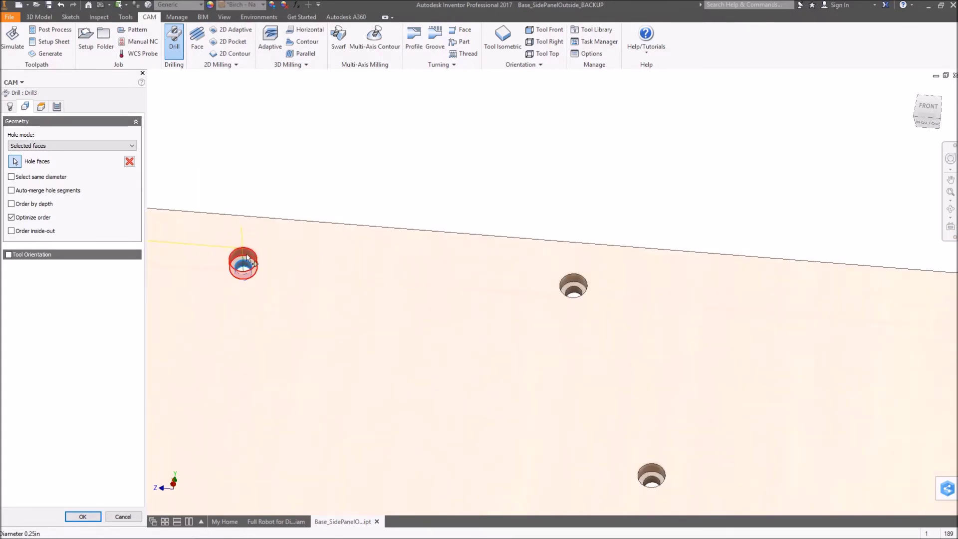
middle_click_drag(539, 285, 545, 235)
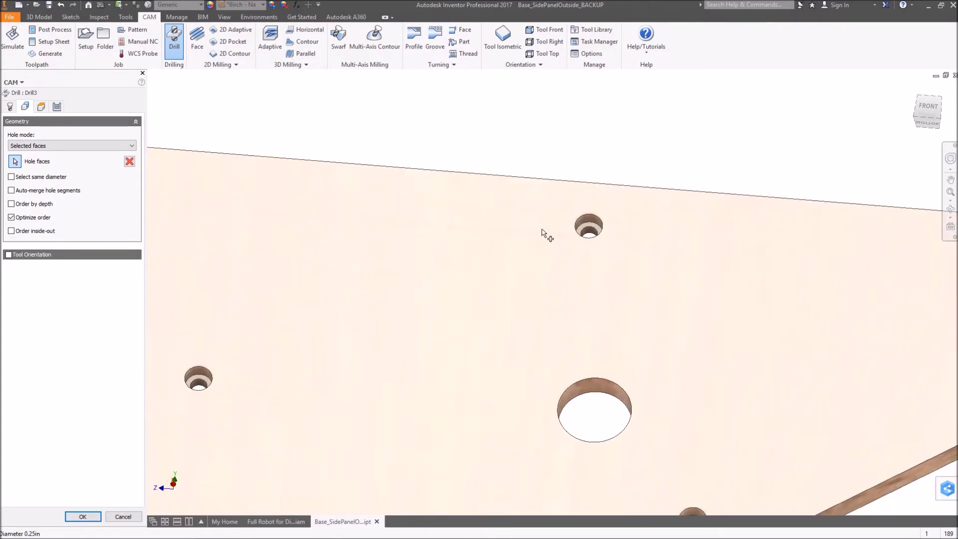
scroll(547, 250, "down", 5)
scroll(552, 279, "up", 1)
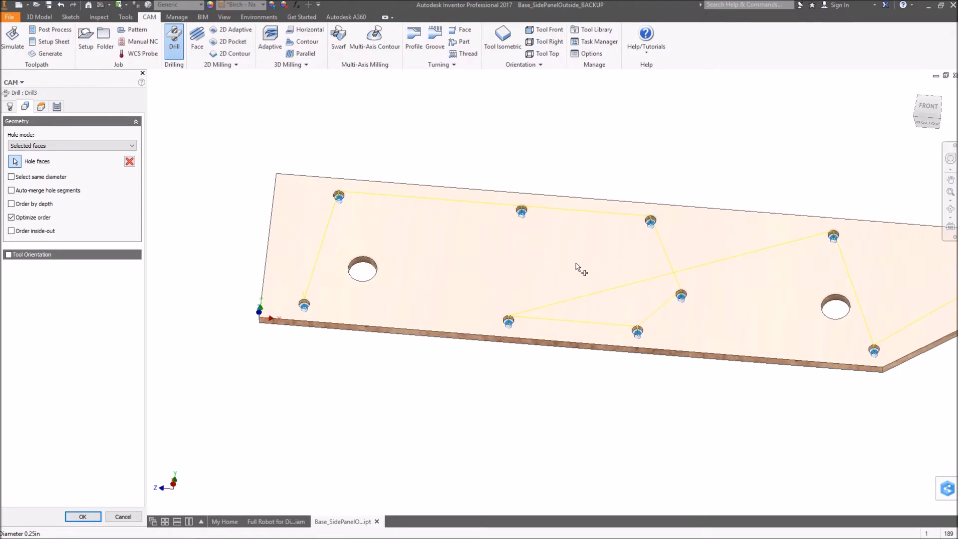
mouse_move(577, 267)
middle_mouse_down("shift")
mouse_move(759, 242)
mouse_move(738, 250)
mouse_move(750, 252)
mouse_move(567, 227)
mouse_move(594, 261)
middle_mouse_up("shift")
middle_click_drag(472, 263, 504, 252)
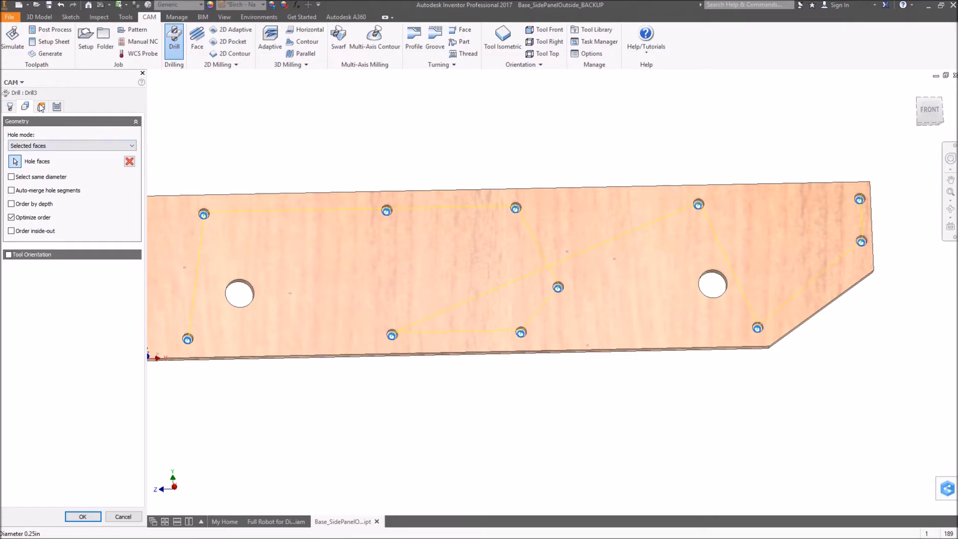
left_click(15, 108)
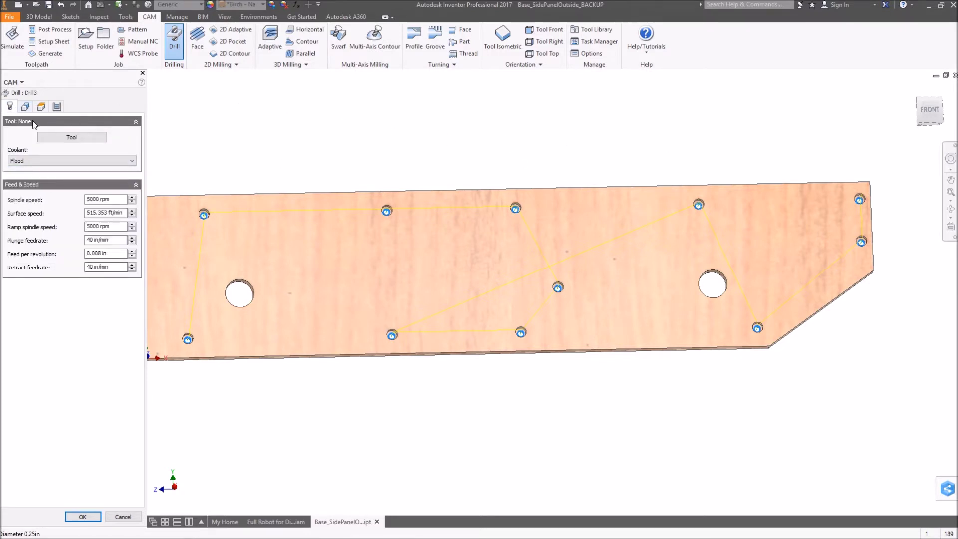
Step: Assign tool #1 - Ø1/8" flat mill to the Drill3 operation
left_click(71, 136)
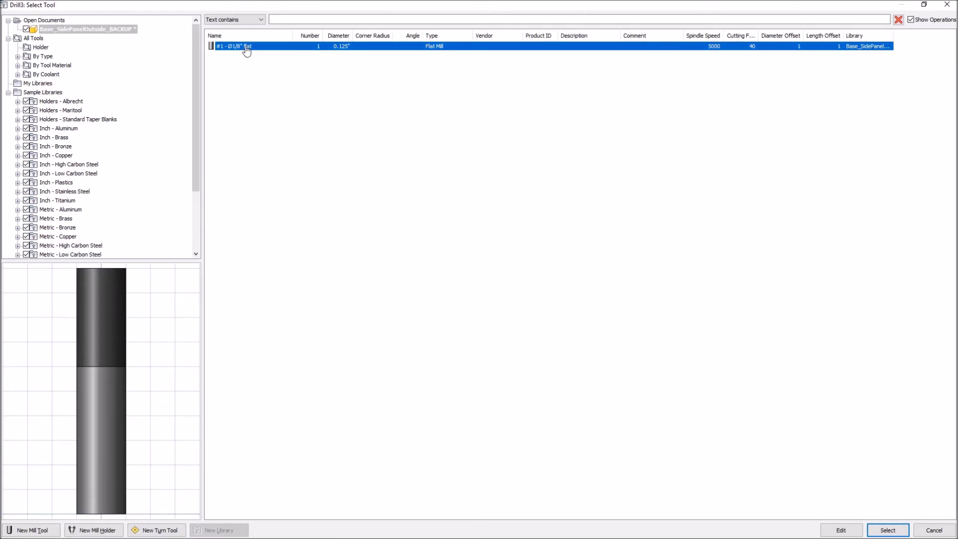
scroll(116, 112, "down", 3)
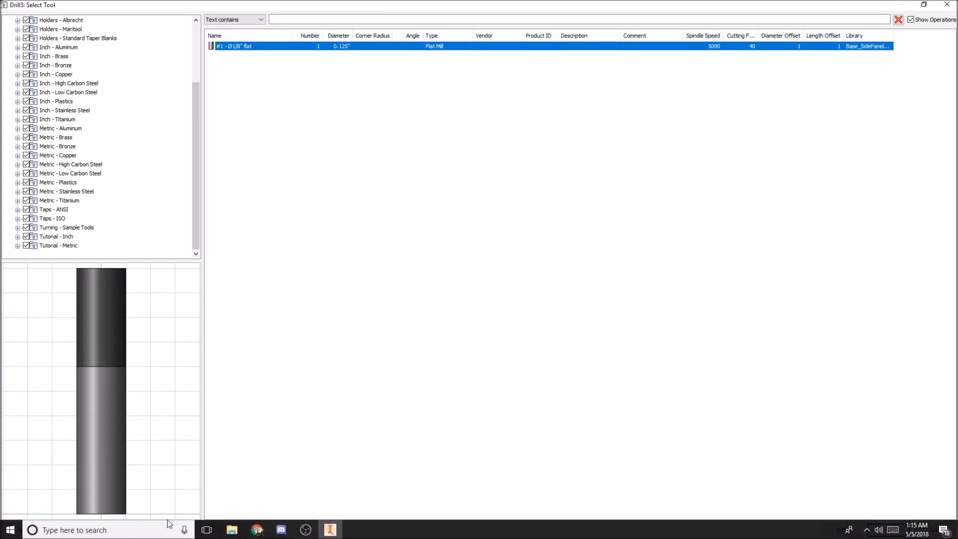
left_click(320, 371)
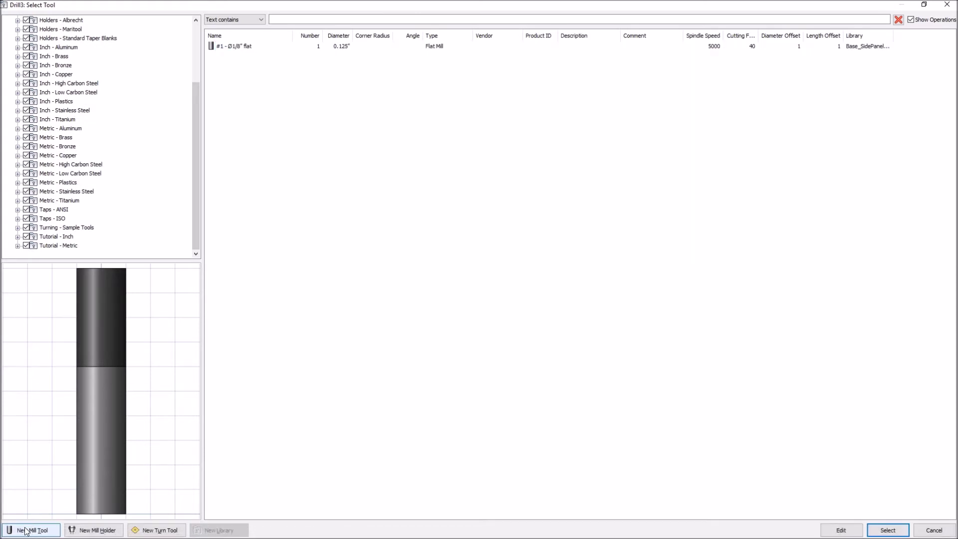
left_click(264, 46)
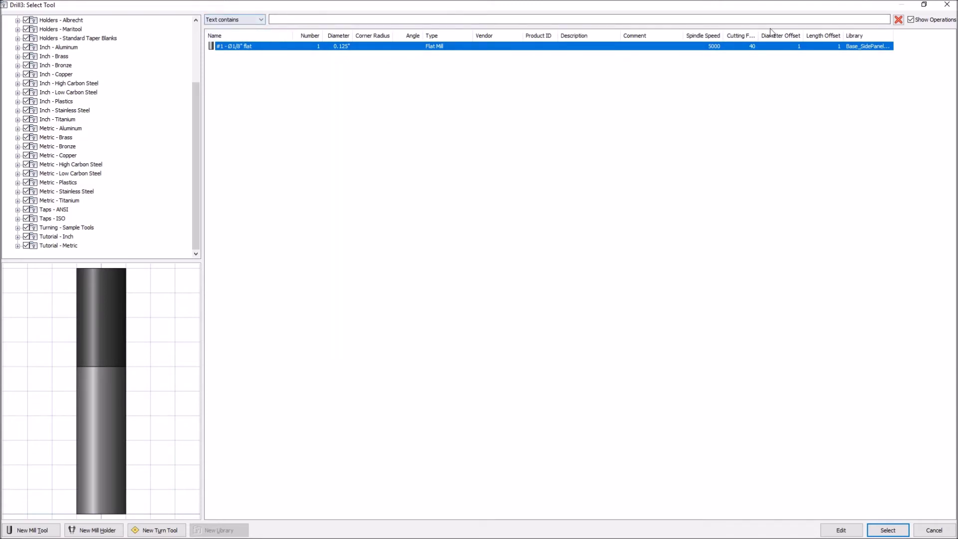
left_click(888, 524)
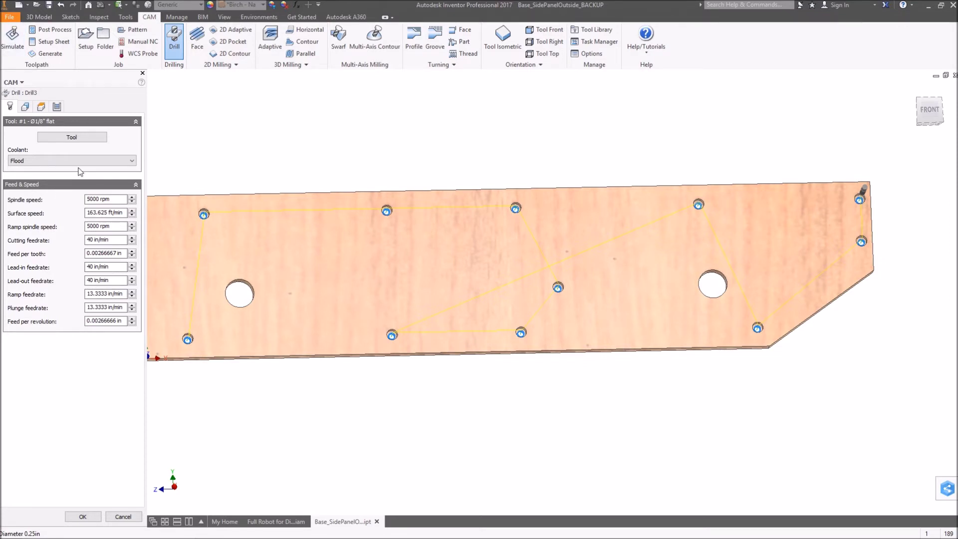
Step: Review Drill3's heights: clearance 0.4 in, retract and feed 0.2 in, hole top to hole bottom
left_click(41, 107)
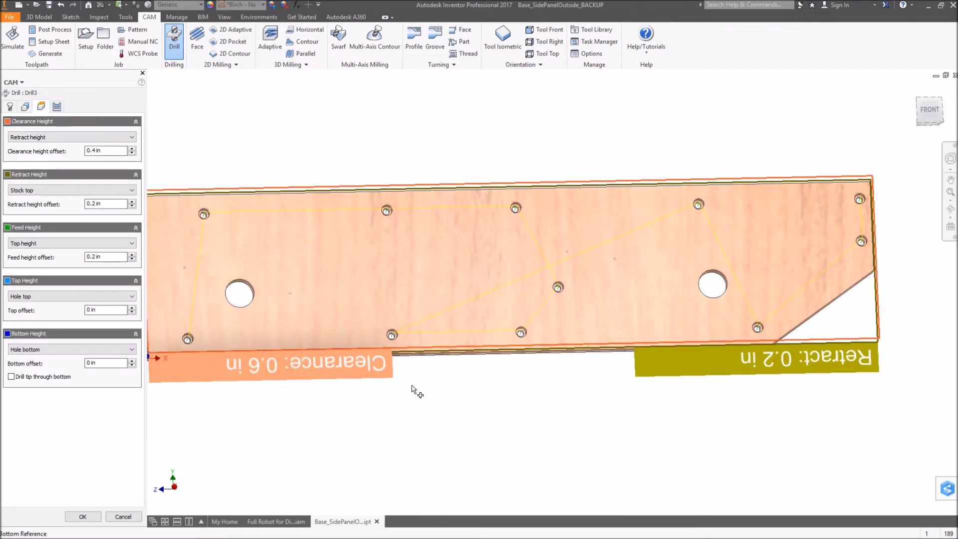
scroll(412, 388, "down", 2)
middle_click_drag(423, 379, 584, 442, "shift")
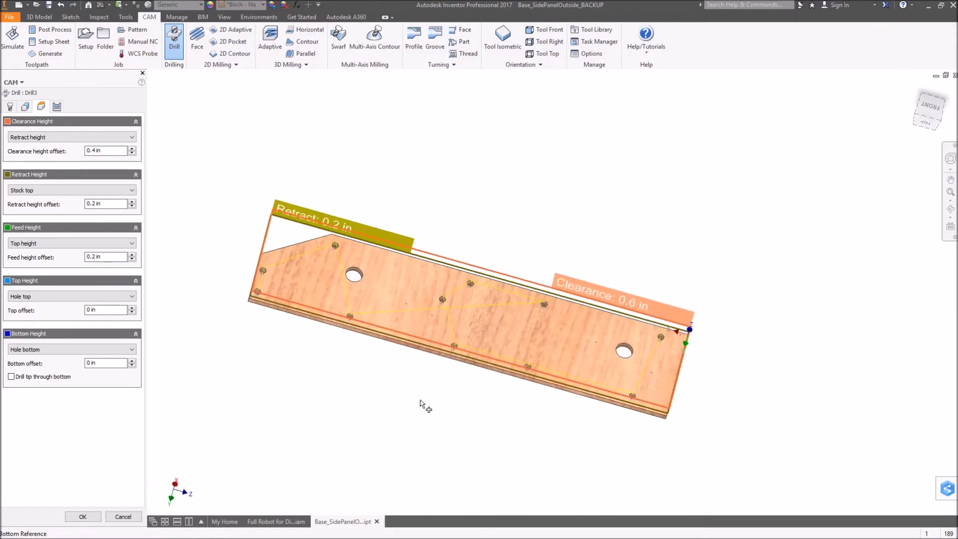
middle_click_drag(420, 400, 449, 327, "shift")
scroll(325, 368, "up", 3)
scroll(328, 393, "down", 3)
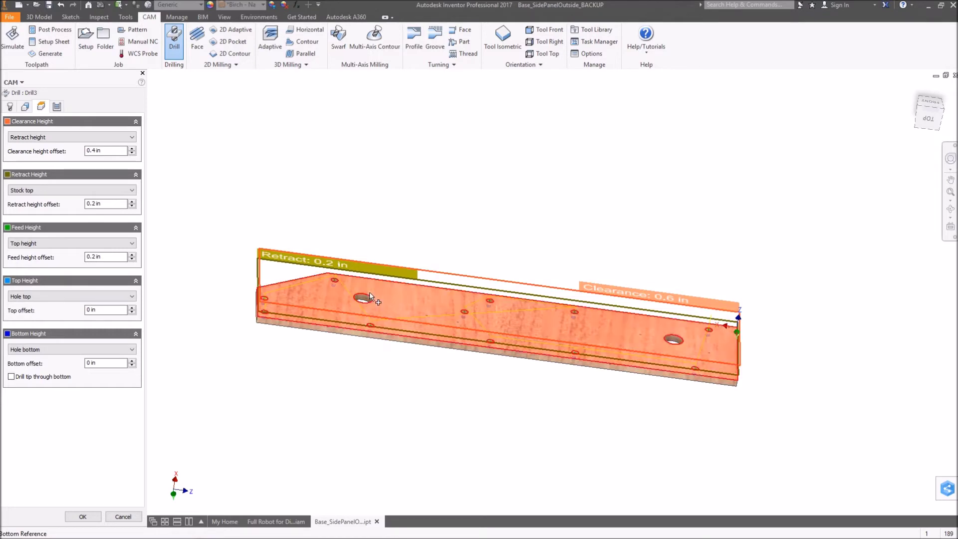
scroll(286, 305, "up", 2)
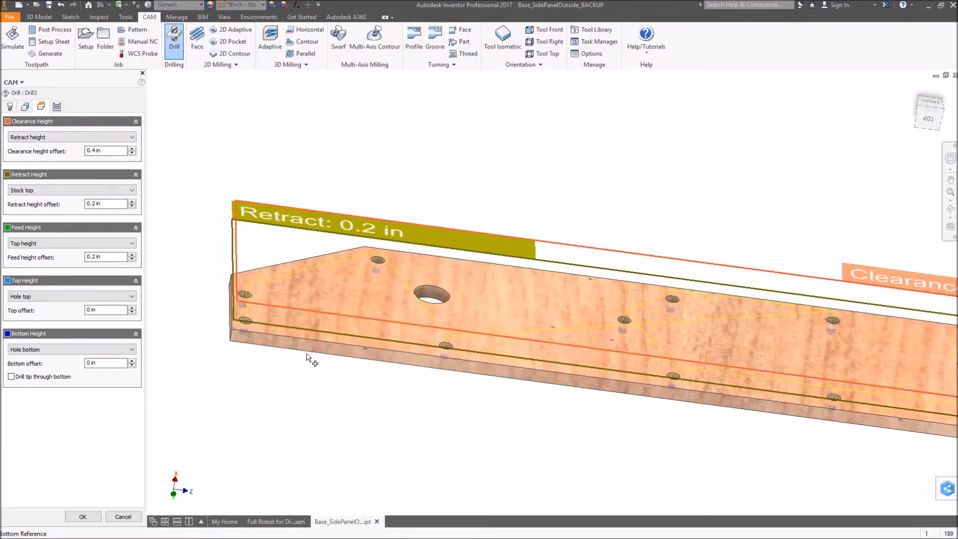
middle_click_drag(310, 359, 336, 348, "shift")
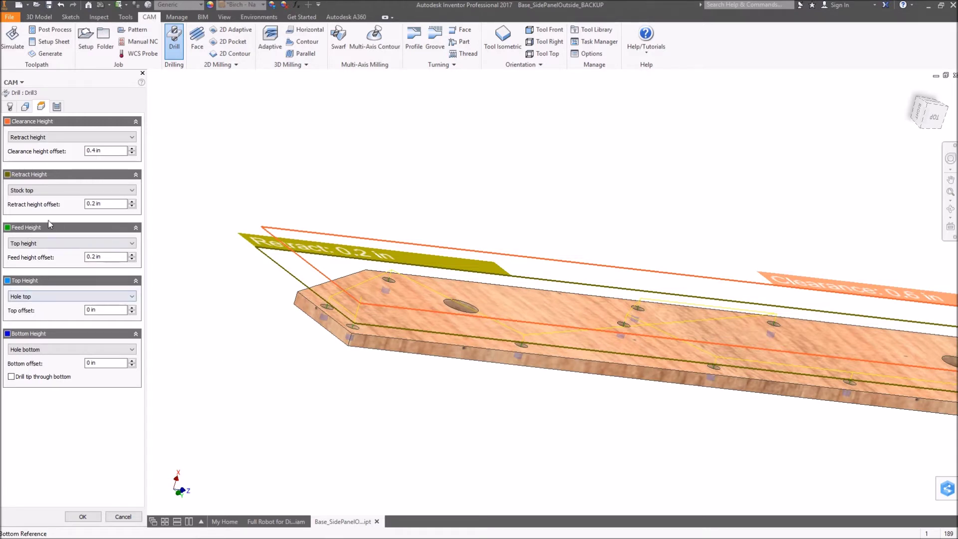
middle_click_drag(510, 307, 110, 270, "shift")
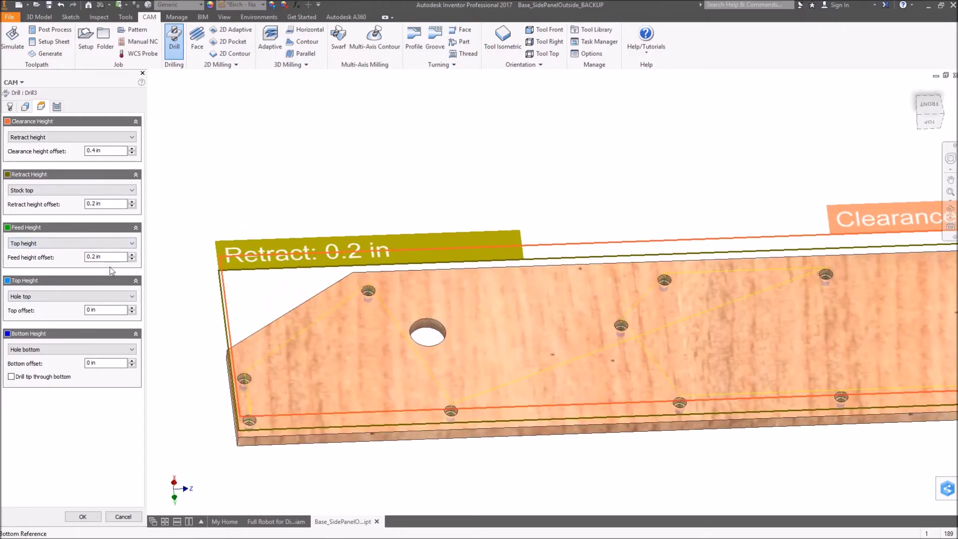
key("F6")
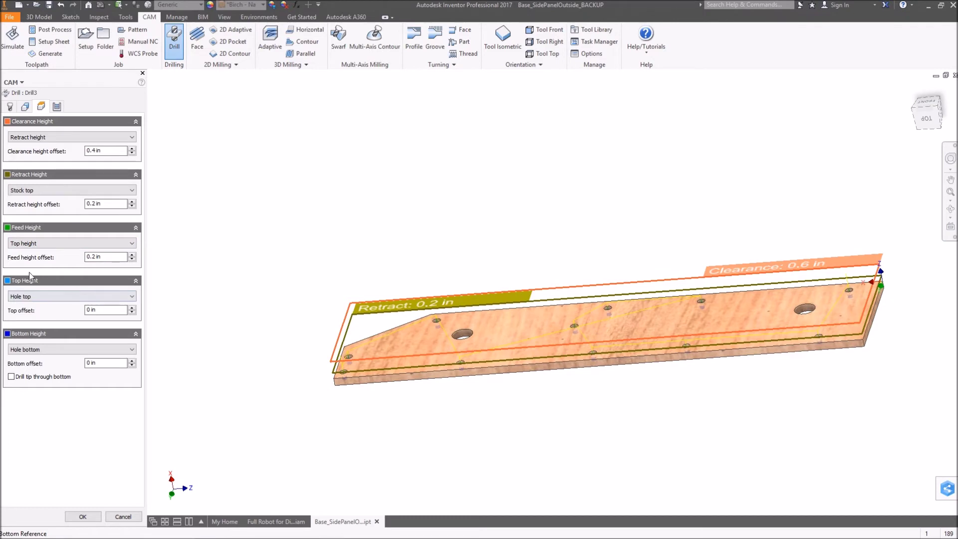
middle_click_drag(429, 341, 447, 334, "shift")
scroll(447, 334, "up", 5)
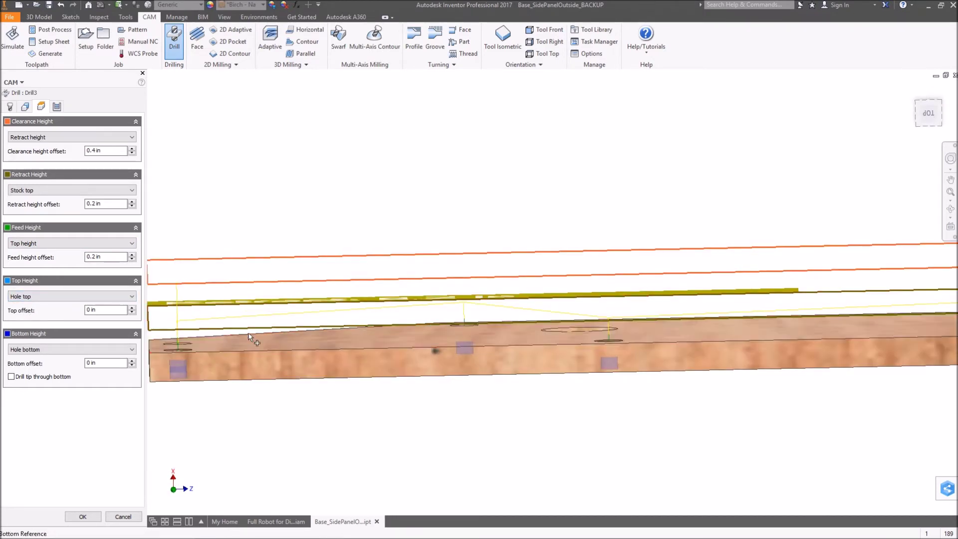
scroll(277, 335, "down", 3)
middle_click_drag(279, 335, 510, 449, "shift")
scroll(510, 449, "down", 3)
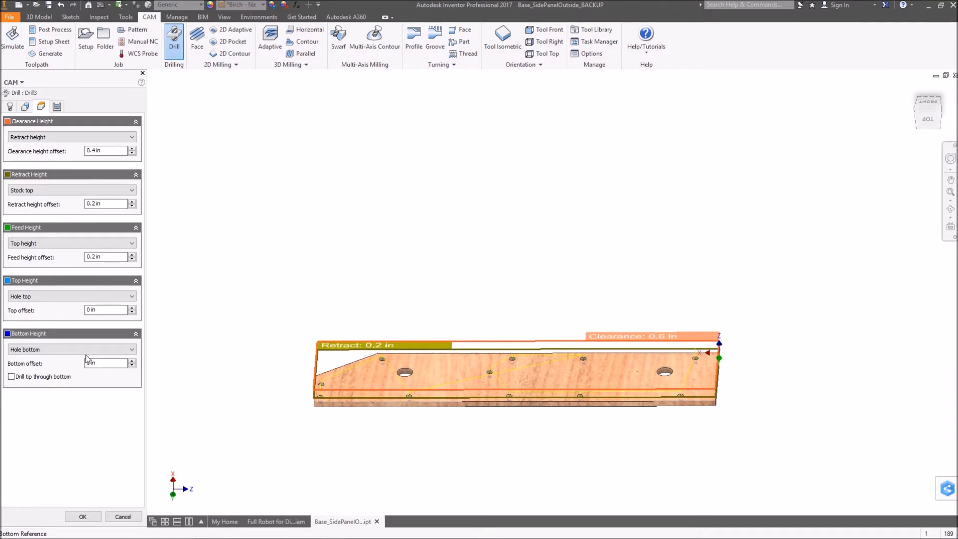
Step: Edit the bottom offset value and check the height planes against the panel
left_click(109, 366)
scroll(501, 377, "up", 3)
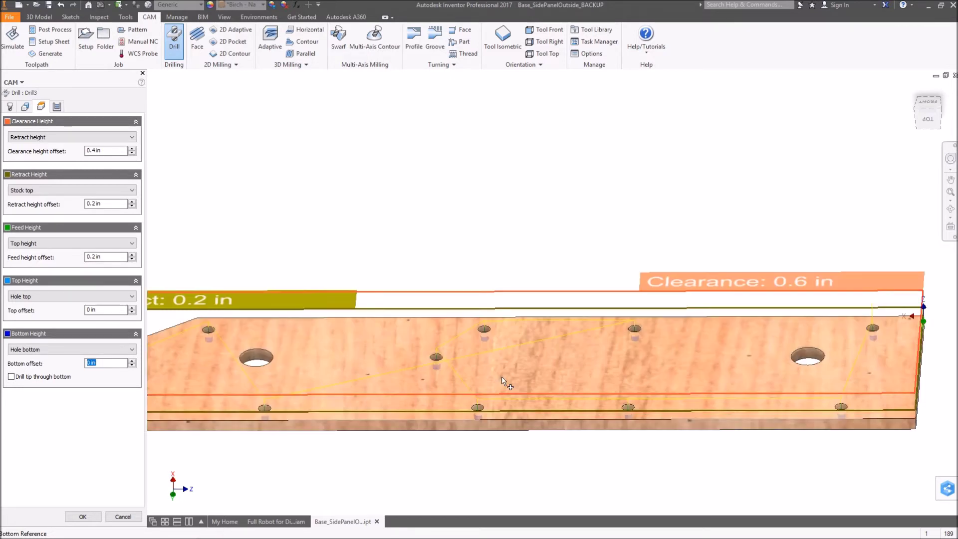
scroll(528, 320, "down", 3)
middle_click_drag(548, 321, 577, 338, "shift")
scroll(438, 339, "up", 4)
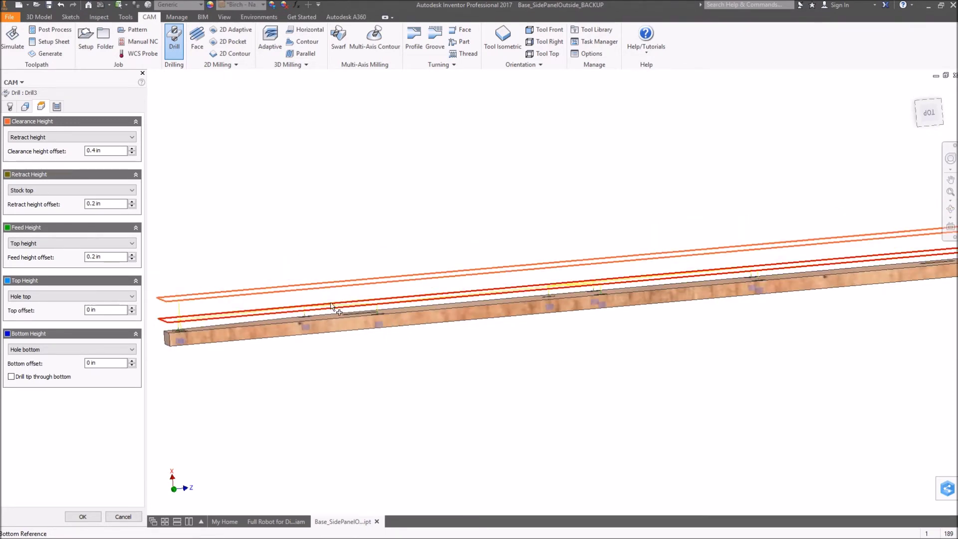
middle_click_drag(332, 306, 230, 294, "shift")
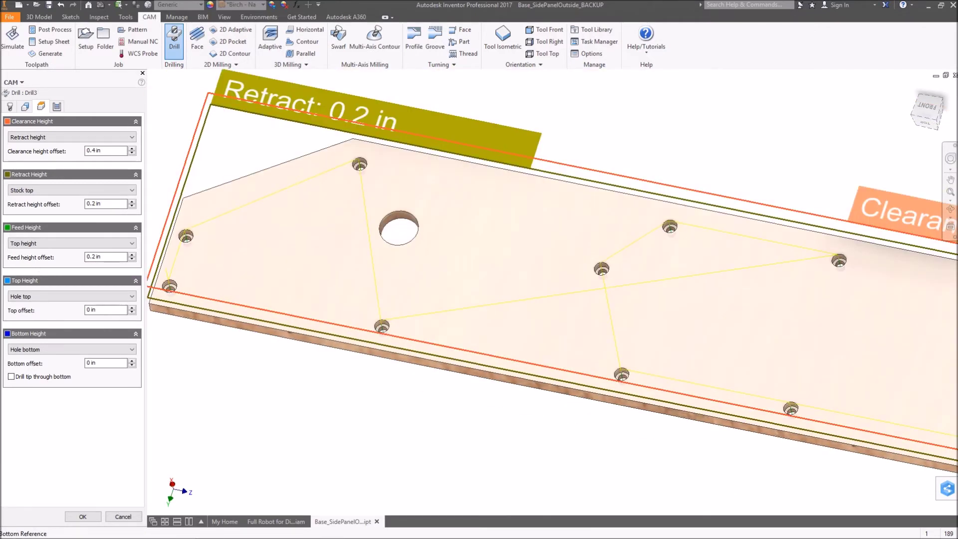
Step: Retype the bottom offset value and check the drill depth from edge-on and top views
left_click_drag(114, 363, 76, 368)
type(".08")
scroll(355, 420, "down", 3)
middle_click_drag(355, 419, 518, 374, "shift")
scroll(518, 374, "up", 3)
middle_click_drag(387, 346, 372, 355, "shift")
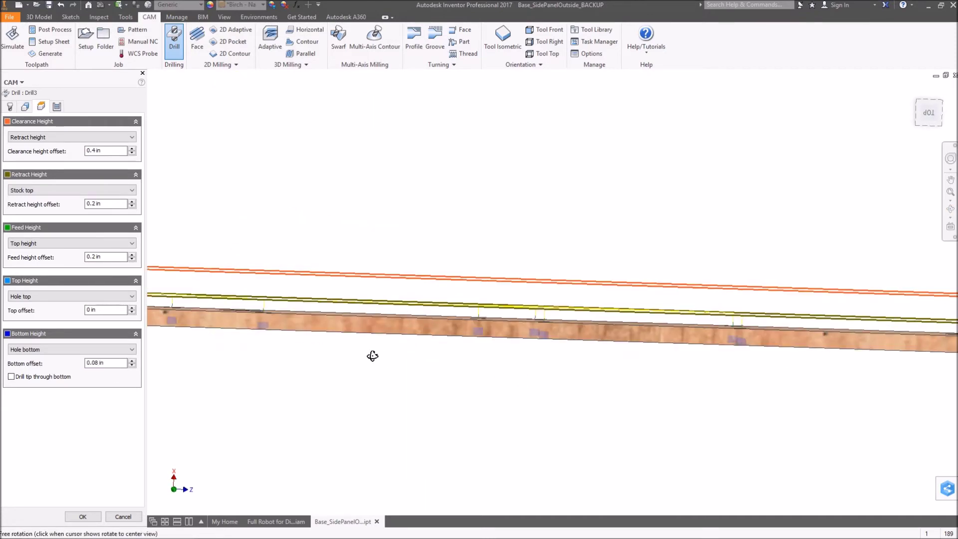
left_click(918, 117)
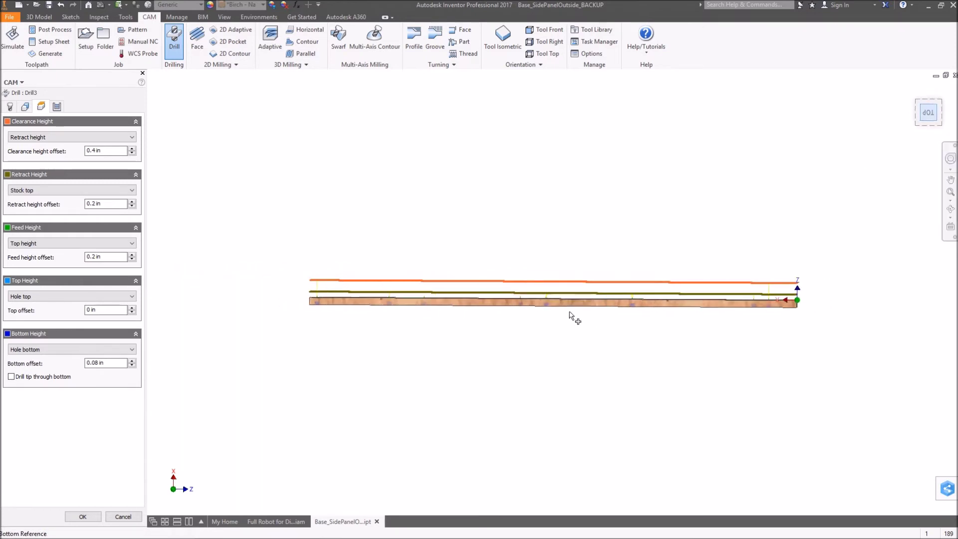
scroll(574, 317, "up", 6)
scroll(474, 283, "down", 3)
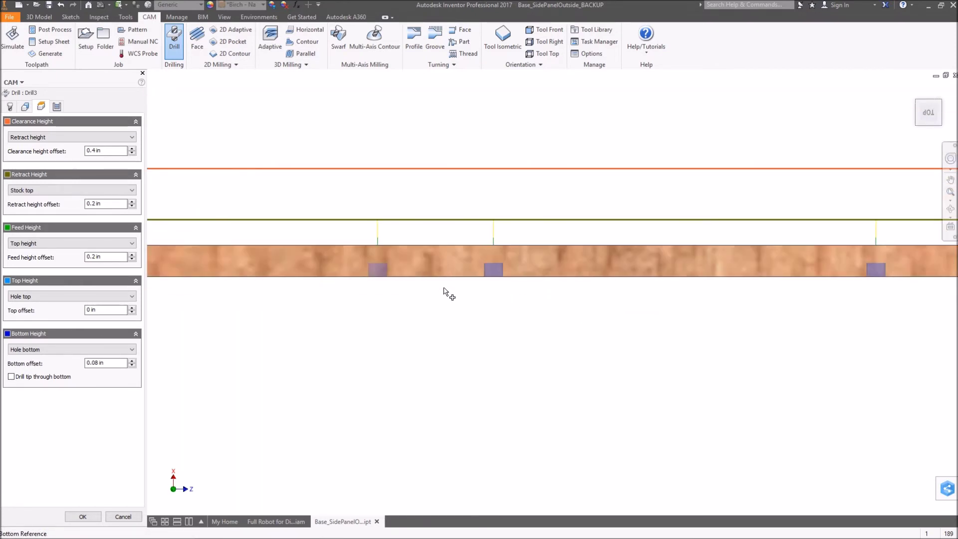
Step: Set Drill3's Bottom Height to Stock bottom with a -0.08 in offset
left_click(64, 350)
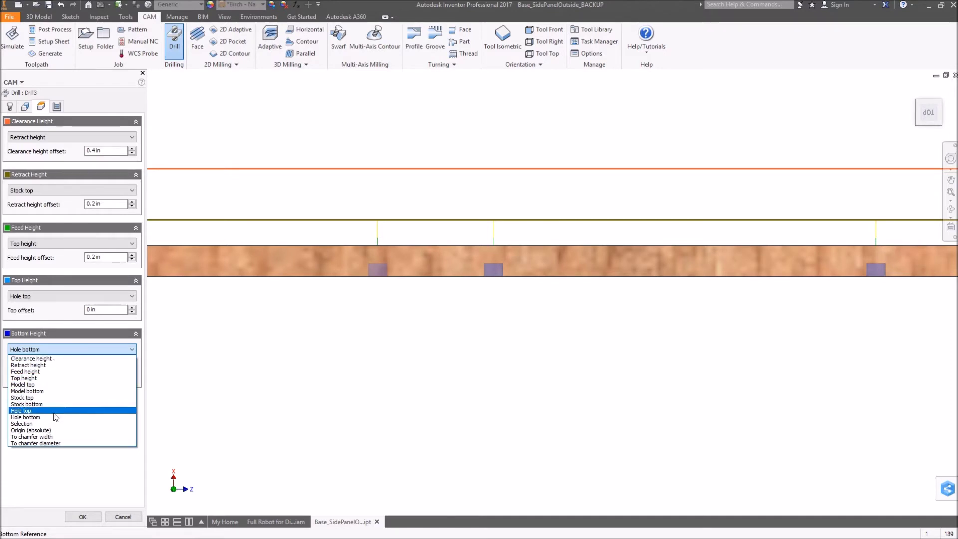
left_click(50, 404)
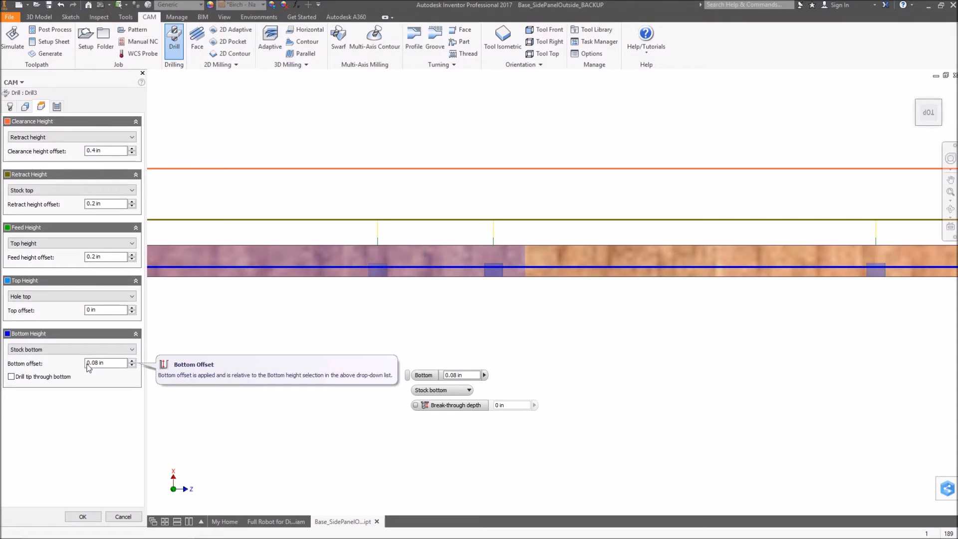
type("-")
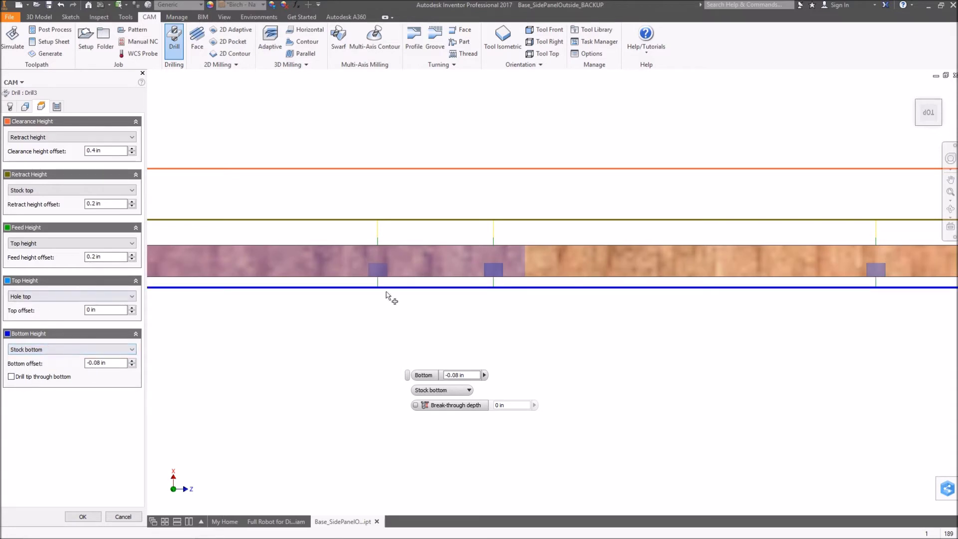
left_click(87, 348)
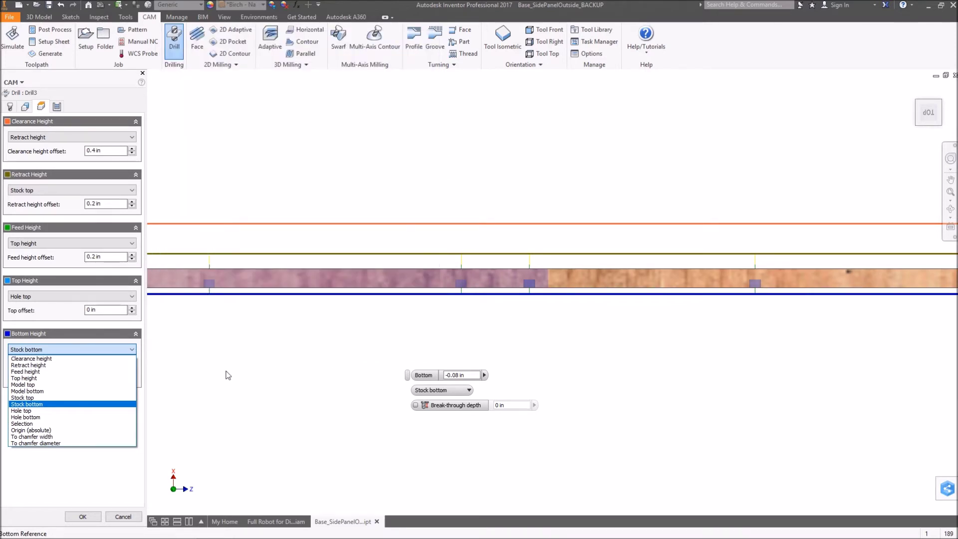
left_click(227, 375)
Step: Confirm Drill3, then reopen it to verify the settings and close it again
key("F5")
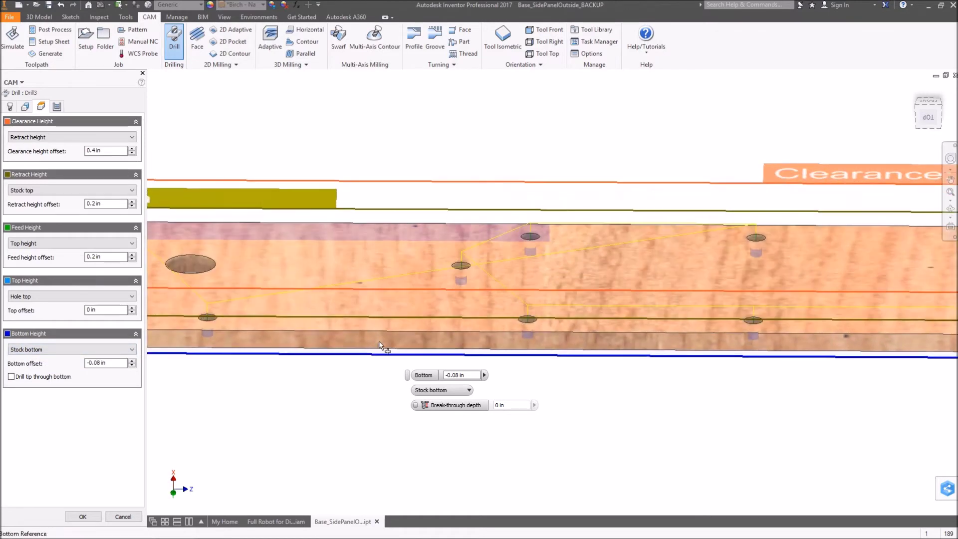
scroll(474, 249, "up", 5)
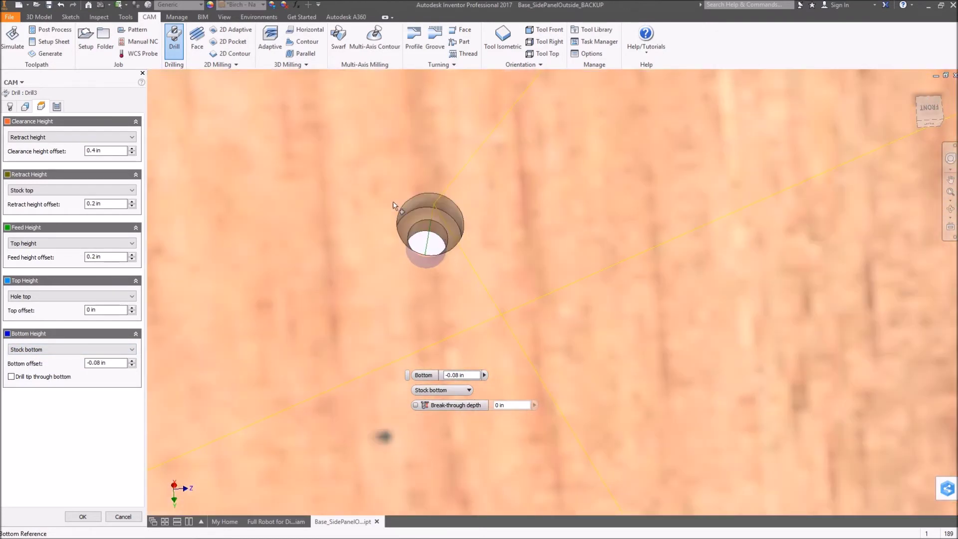
scroll(396, 203, "down", 5)
middle_click_drag(513, 353, 439, 321, "shift")
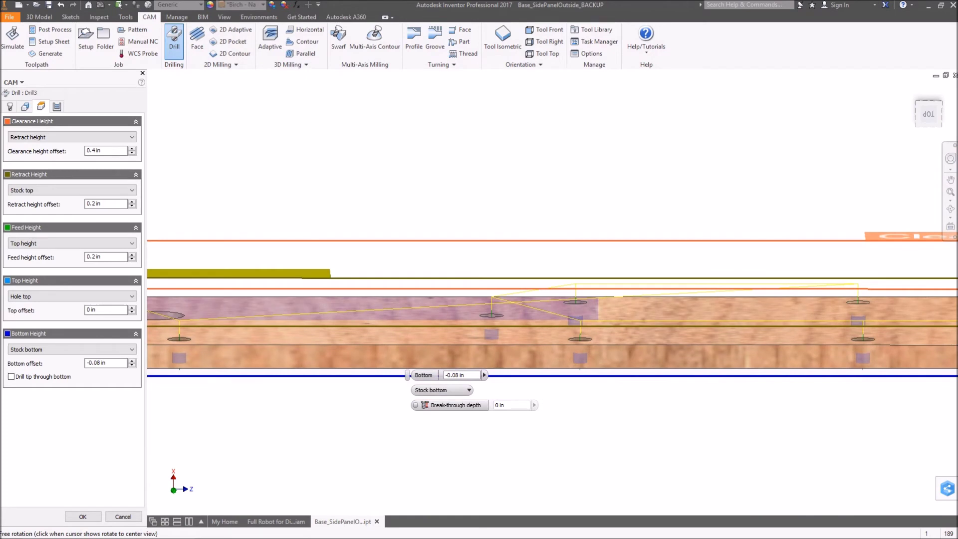
left_click(932, 119)
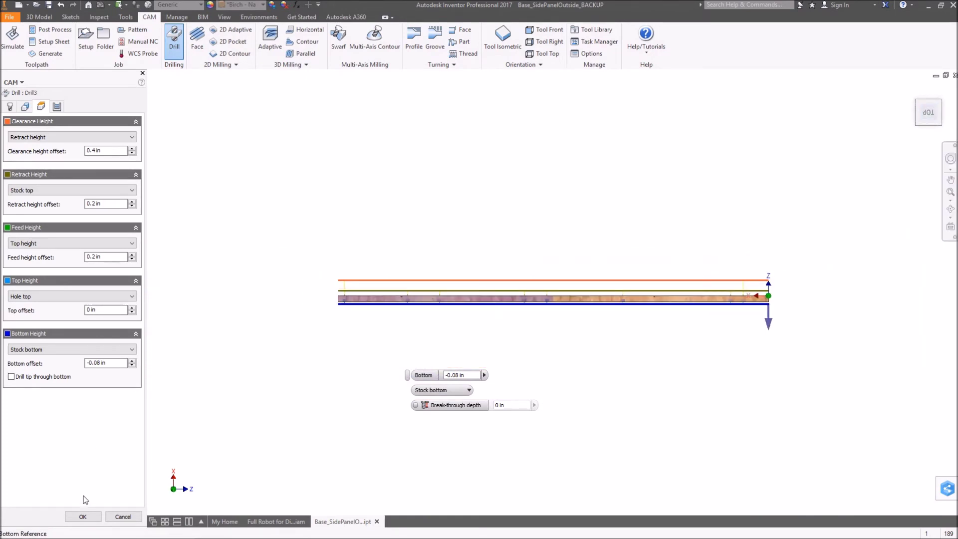
left_click(83, 516)
double_click(52, 110)
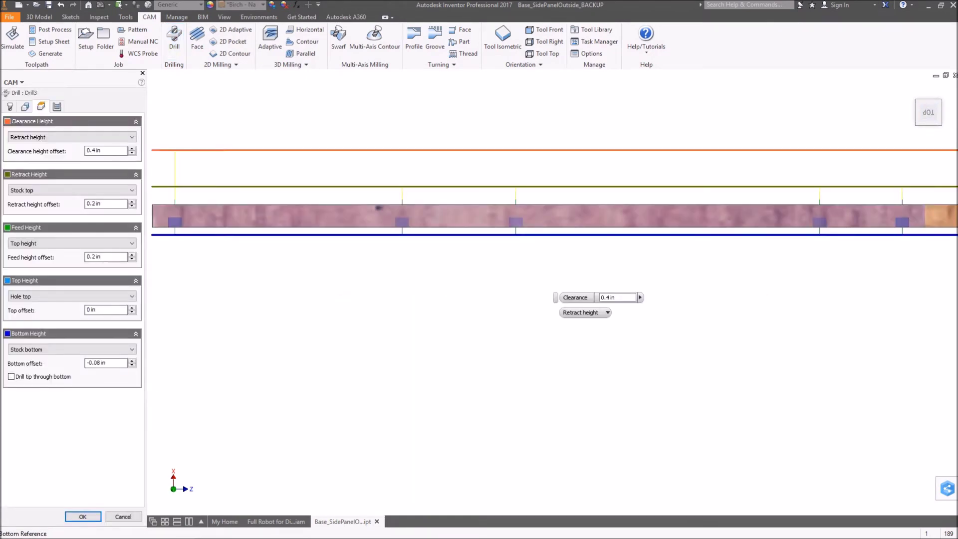
scroll(381, 376, "down", 3)
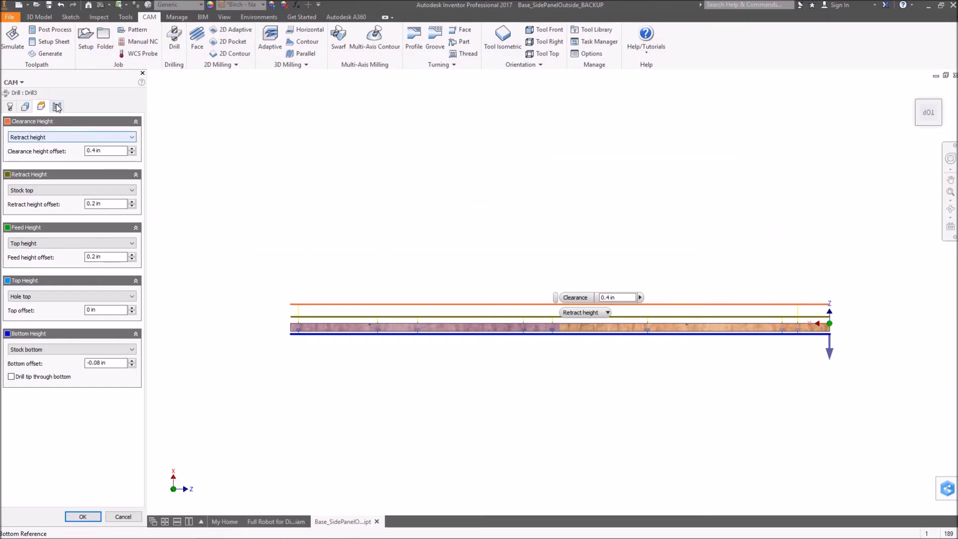
left_click(83, 516)
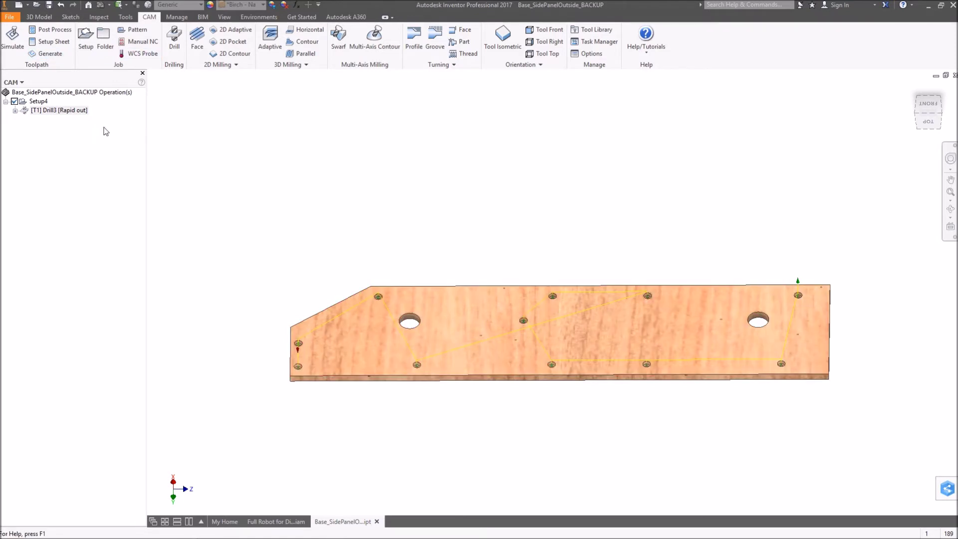
Step: Simulate Drill3's drilling toolpath through the panel's holes, then exit the simulation
left_click(11, 39)
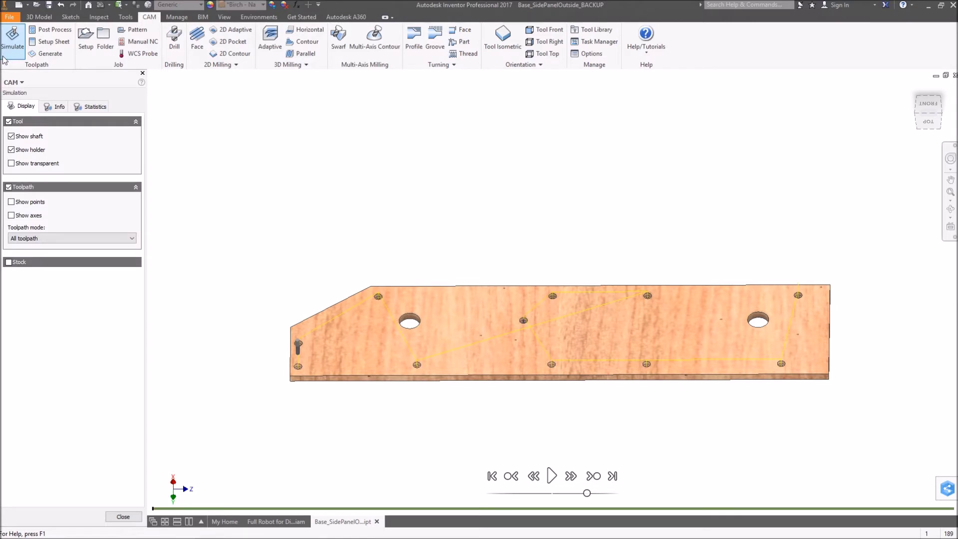
left_click(551, 476)
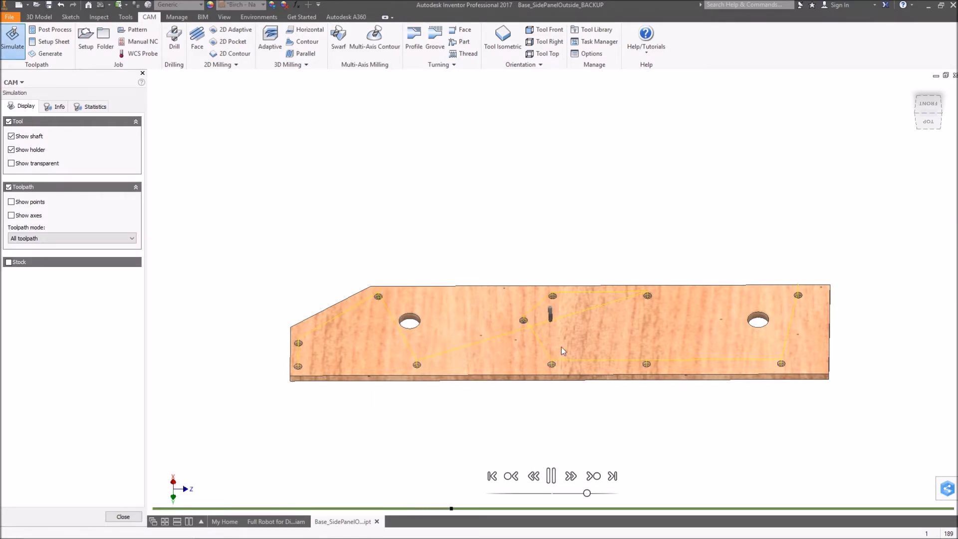
scroll(543, 307, "down", 5)
scroll(561, 323, "up", 8)
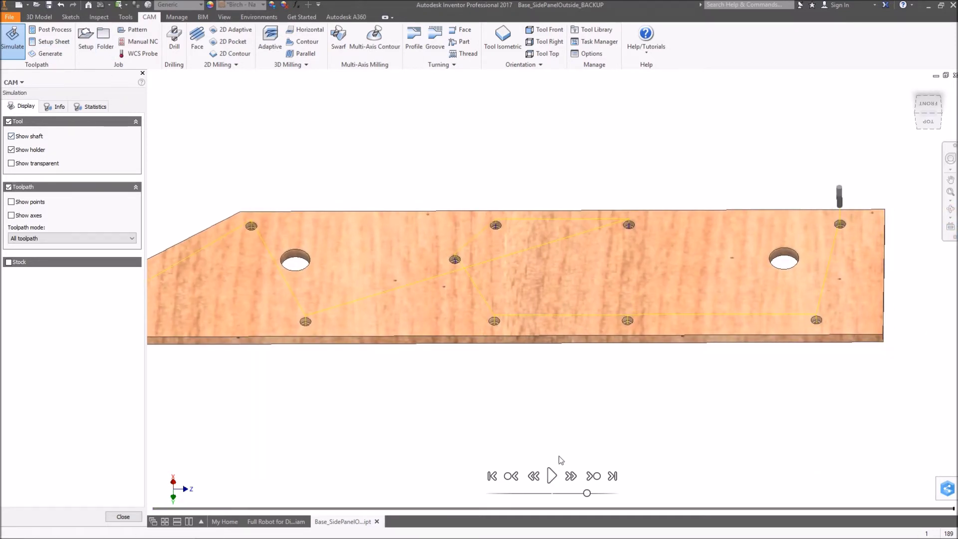
key("Escape")
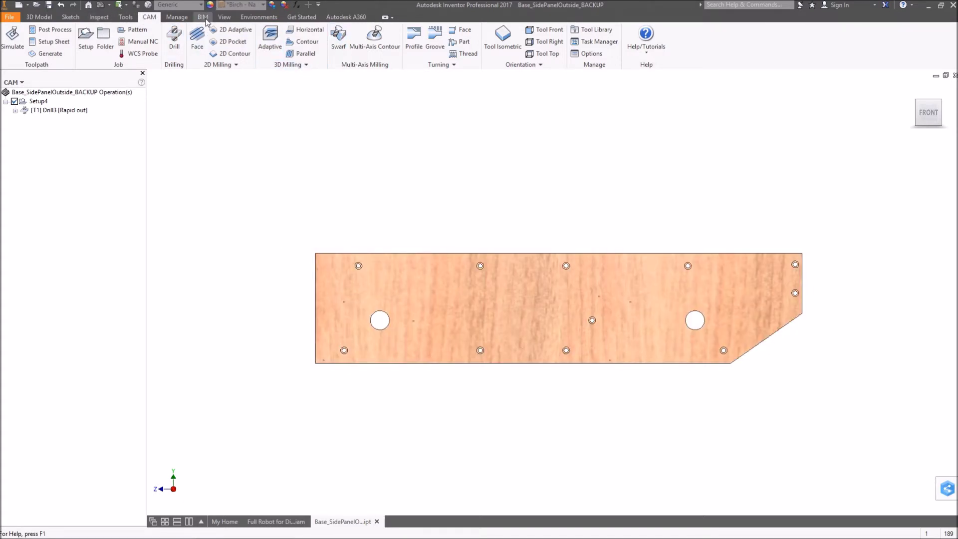
Step: Start a 2D Contour and select the top-row and right-edge screw holes
left_click(221, 55)
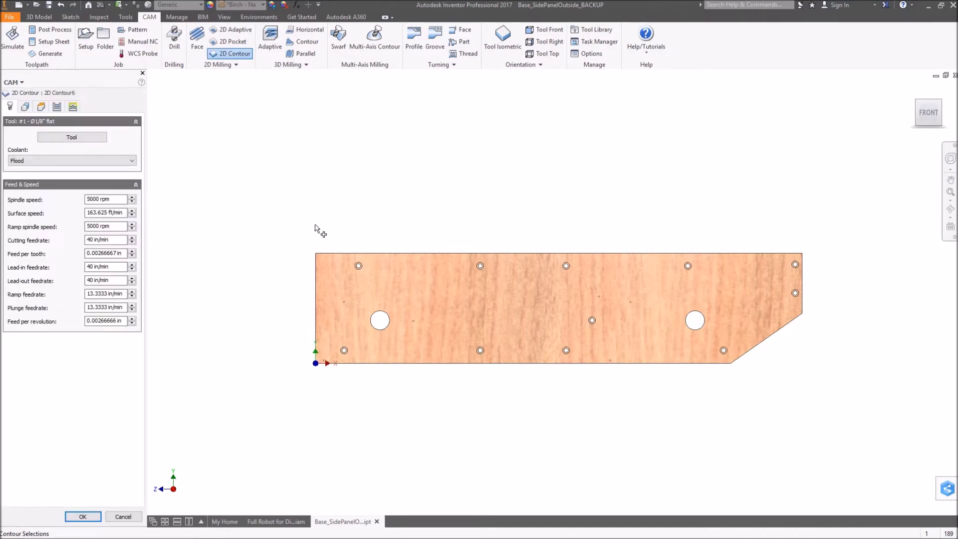
scroll(327, 287, "up", 3)
left_click(393, 254)
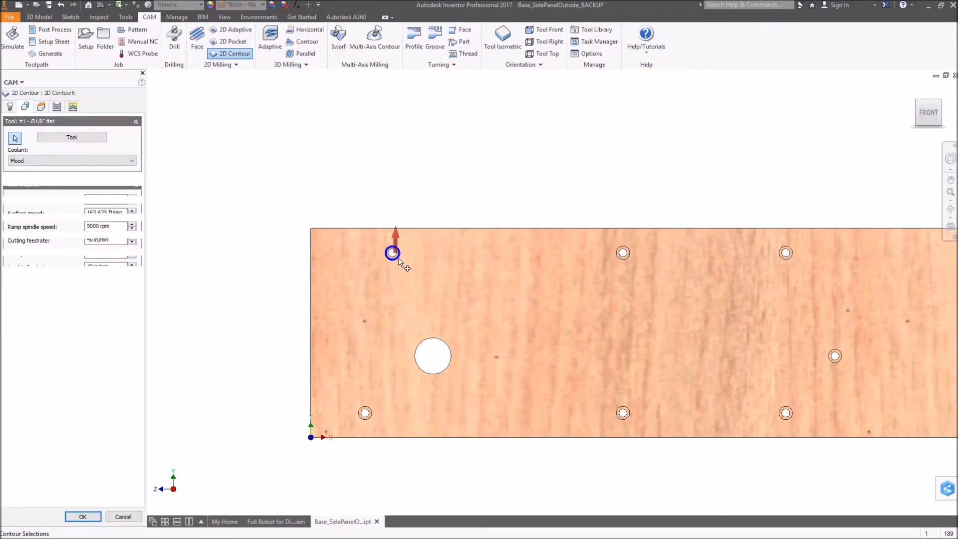
left_click(624, 254)
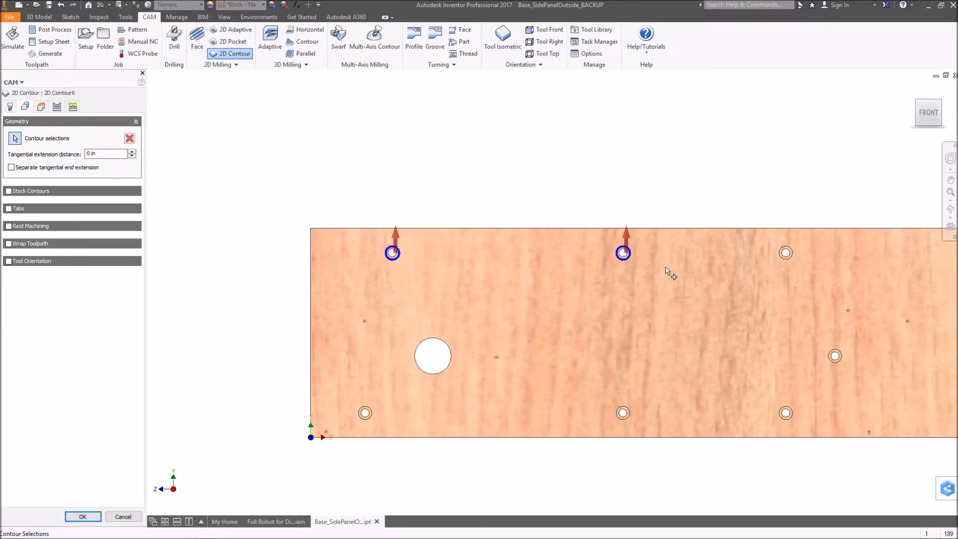
left_click(787, 253)
middle_click_drag(853, 278, 687, 236)
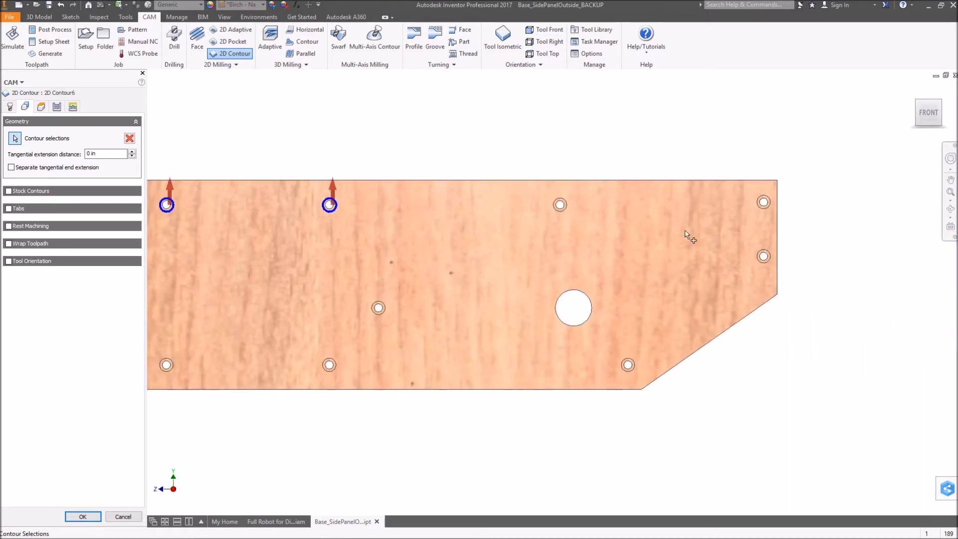
left_click(560, 204)
left_click(771, 208)
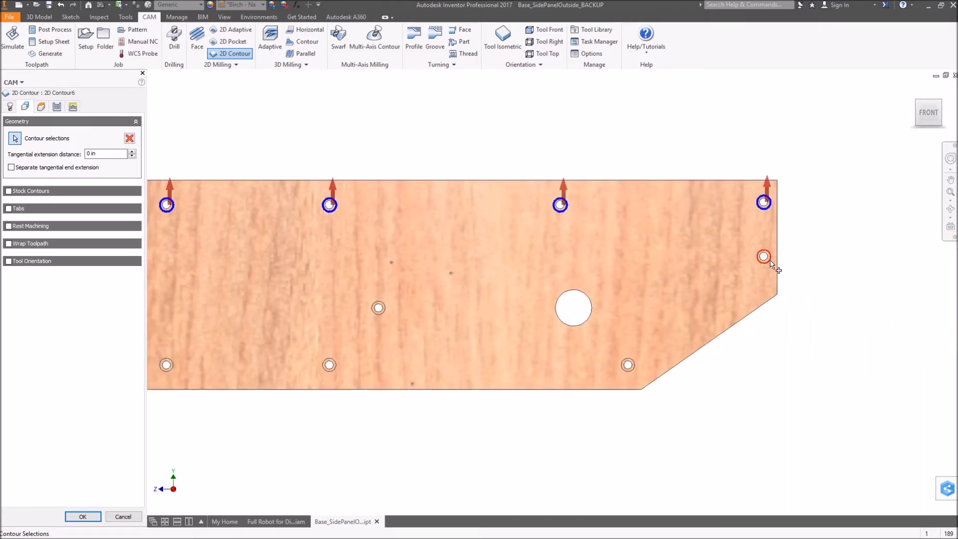
left_click(771, 260)
Step: Add the bottom-right, middle and bottom-row screw holes to the contour selection
left_click(636, 367)
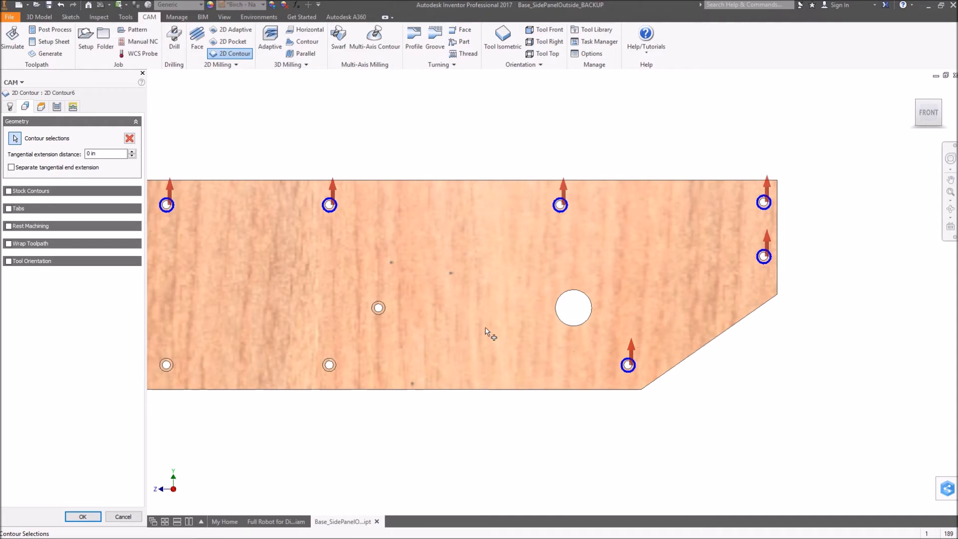
left_click(388, 310)
left_click(336, 368)
middle_click_drag(272, 341, 459, 325)
left_click(353, 349)
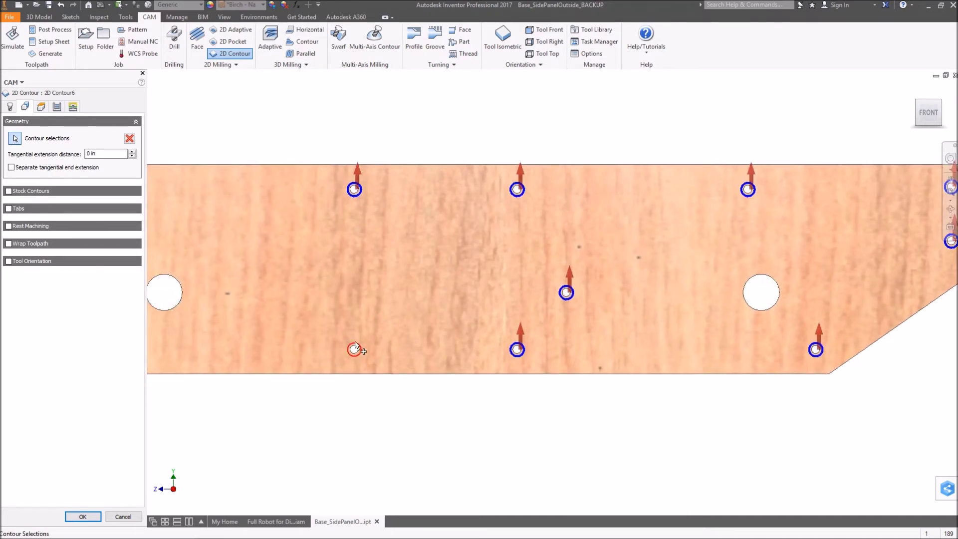
middle_click_drag(259, 332, 525, 319)
left_click(363, 336)
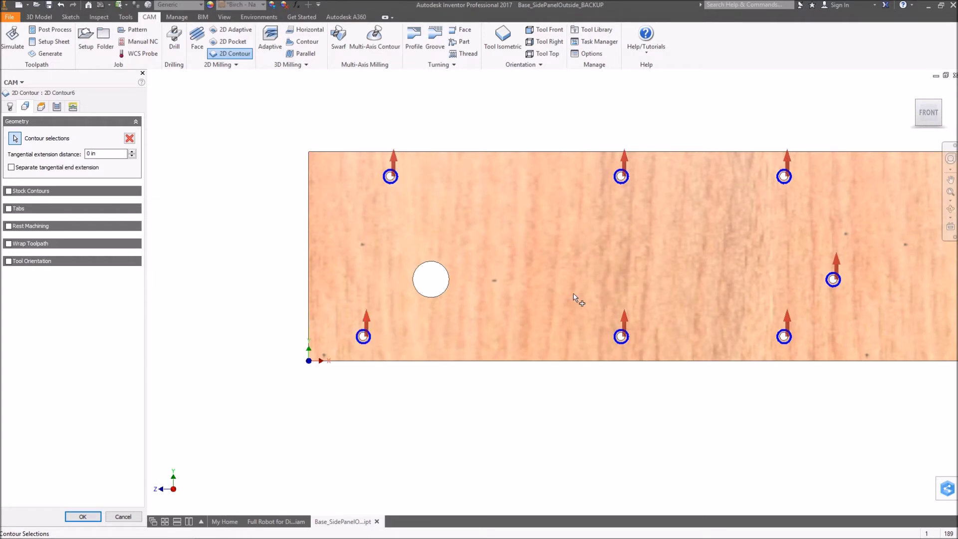
key("Home")
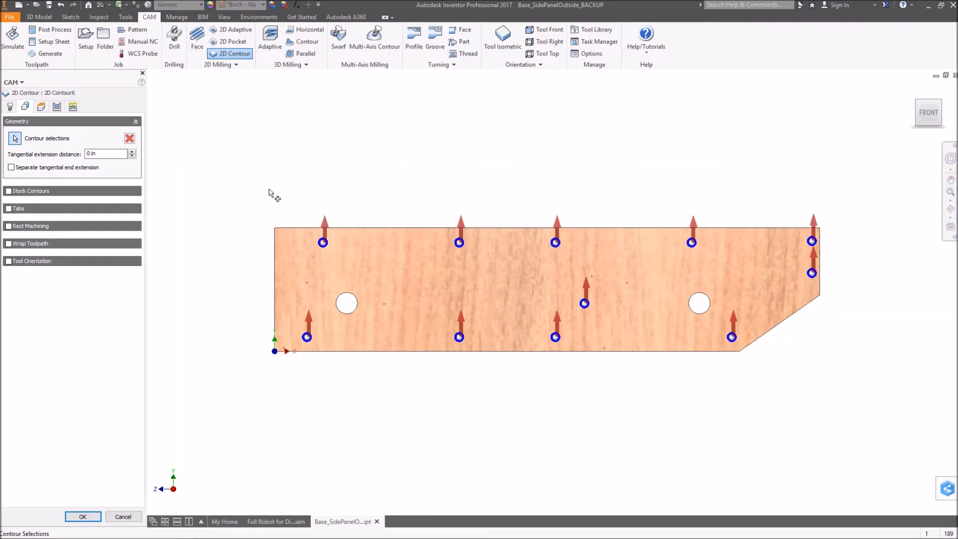
left_click(332, 233)
left_click(41, 107)
Step: Base Contour6's bottom height on the Stock top
middle_click_drag(452, 324, 405, 352, "shift")
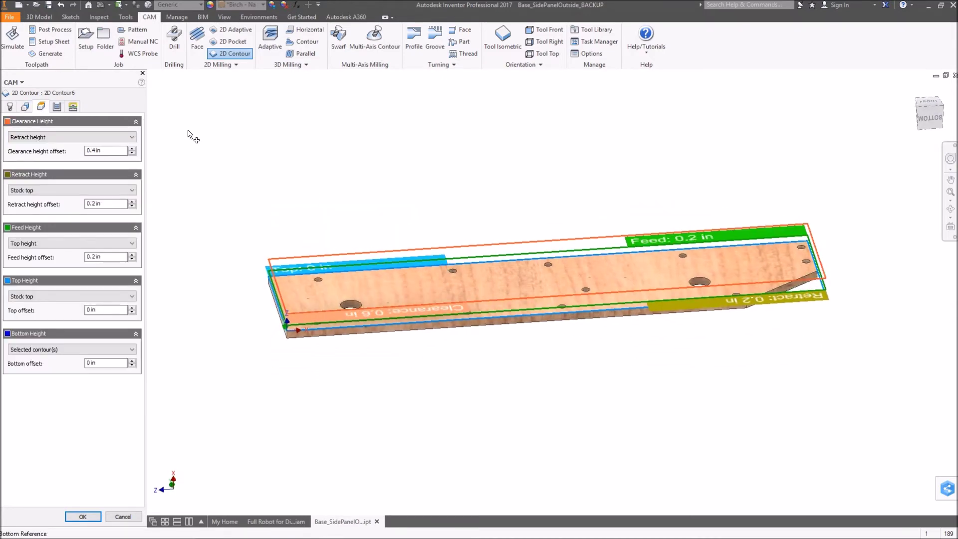
scroll(405, 352, "up", 3)
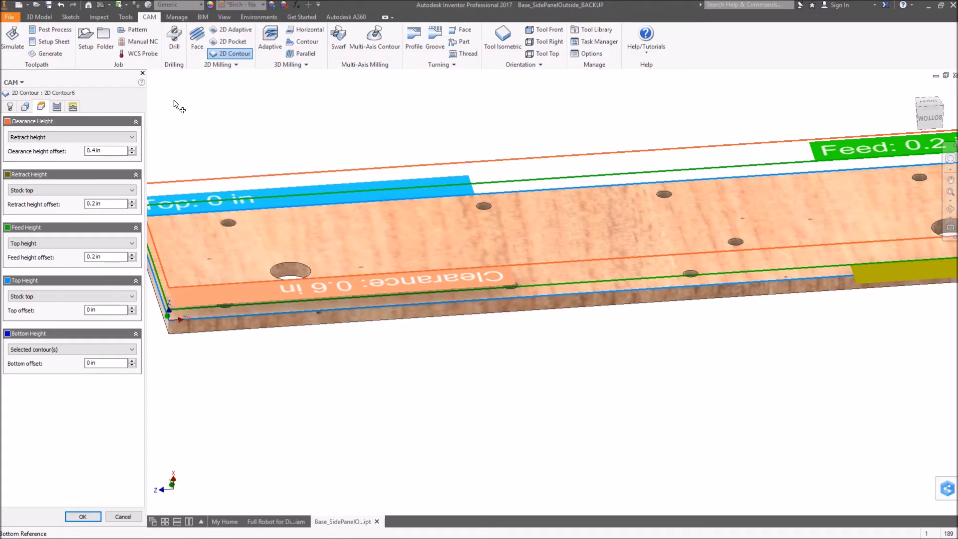
scroll(255, 227, "up", 5)
scroll(394, 360, "down", 3)
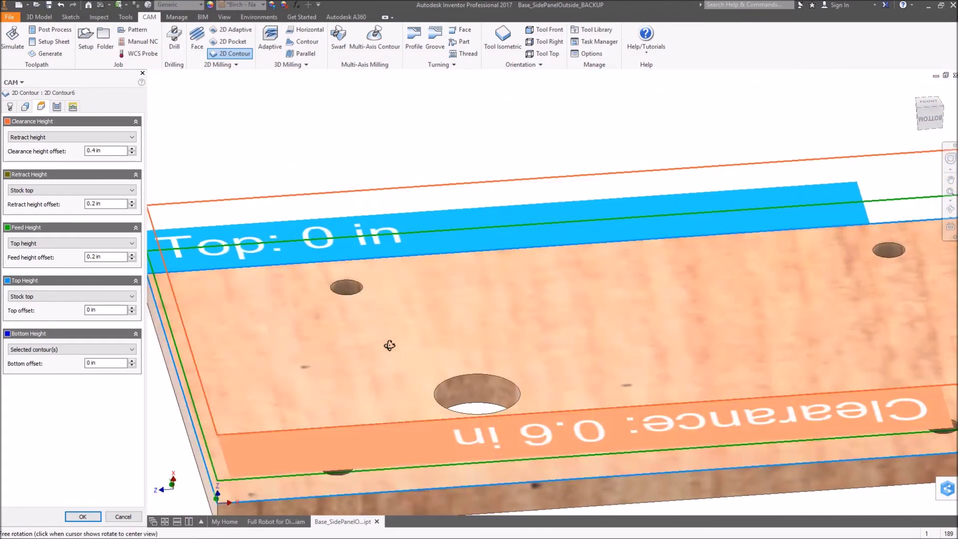
scroll(380, 315, "up", 3)
middle_click_drag(381, 315, 299, 284, "shift")
scroll(429, 307, "up", 4)
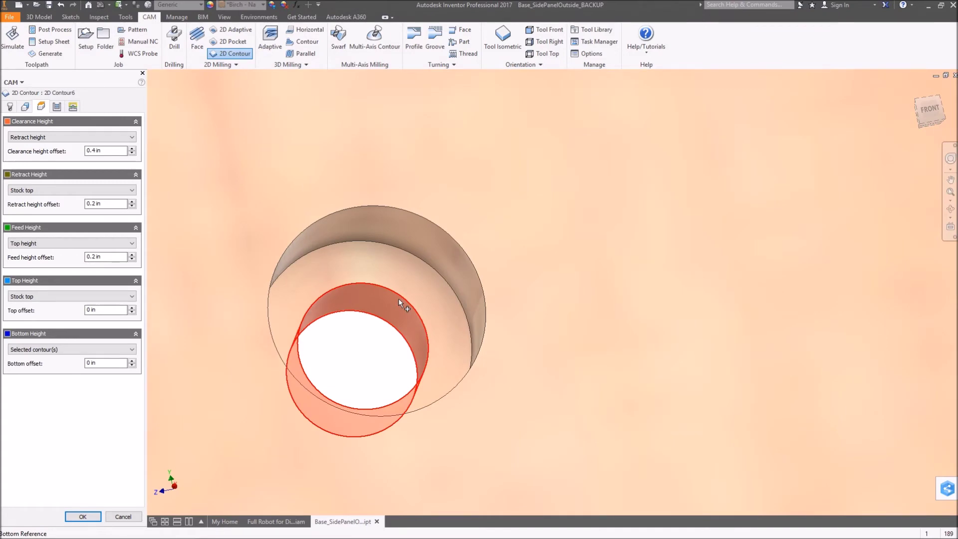
scroll(253, 357, "down", 5)
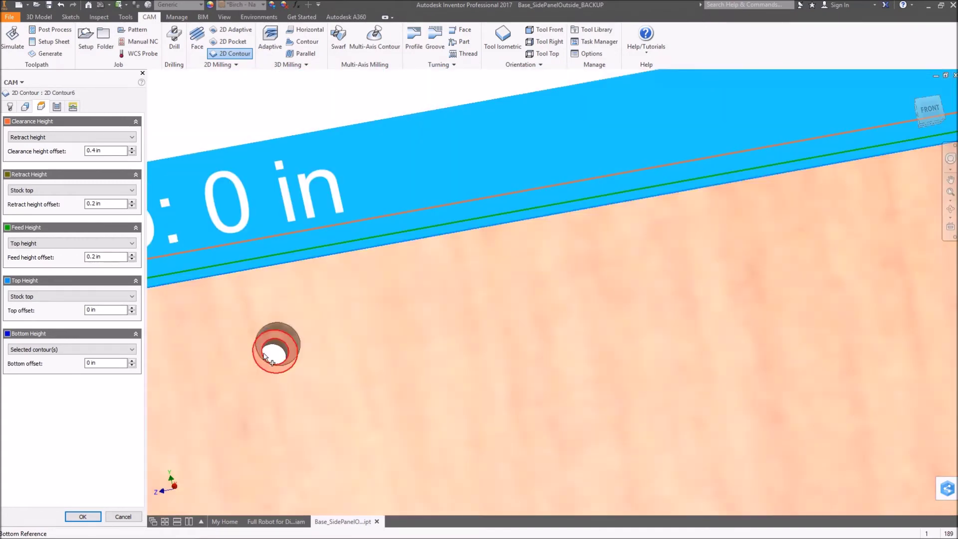
scroll(329, 346, "down", 4)
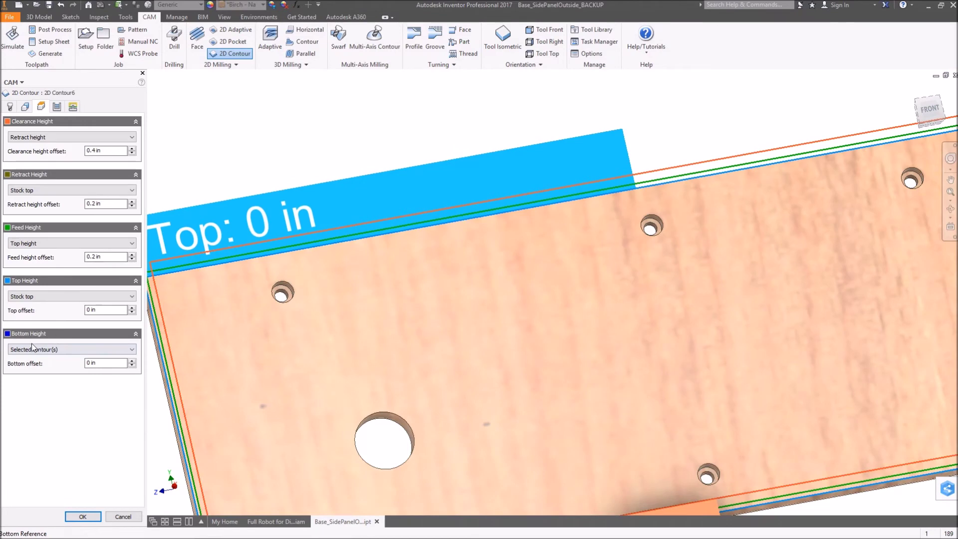
left_click(43, 349)
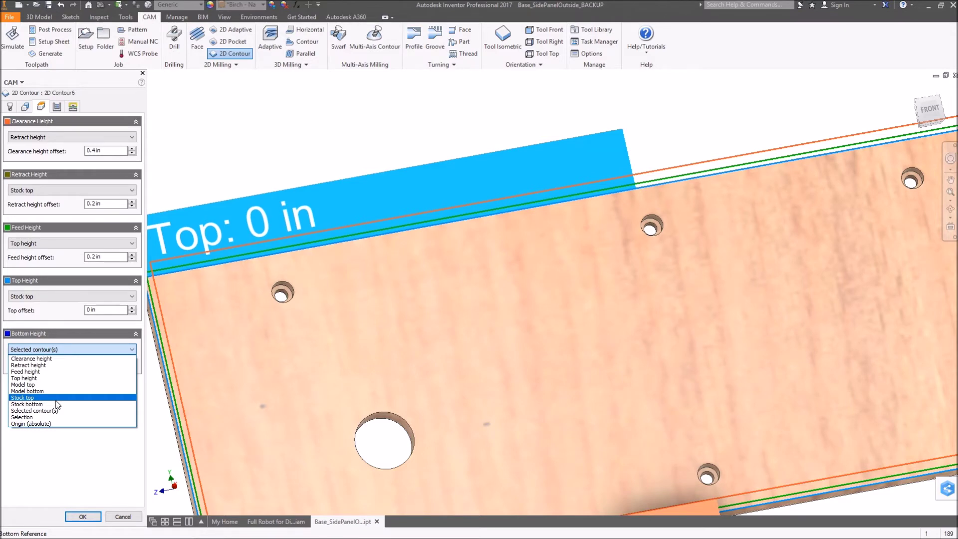
key("Escape")
left_click(86, 352)
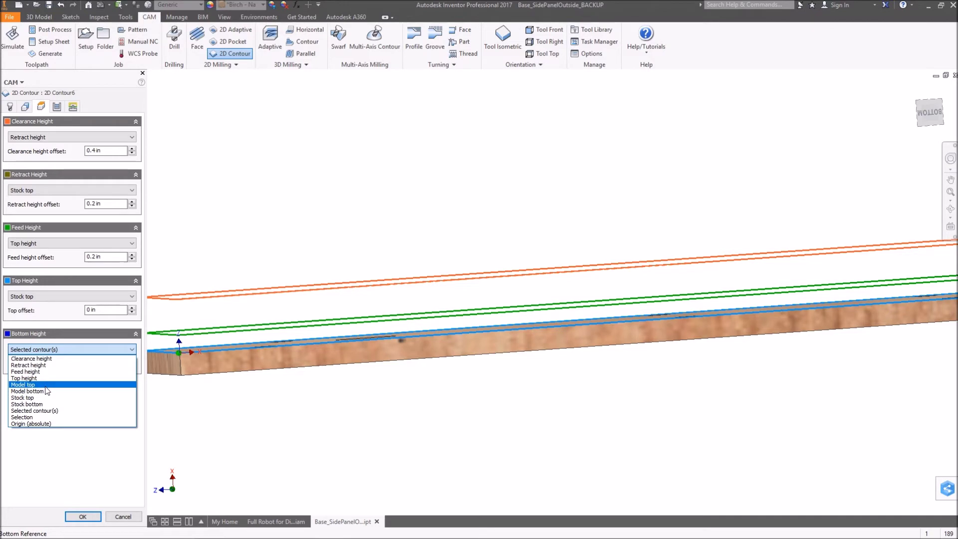
left_click(30, 398)
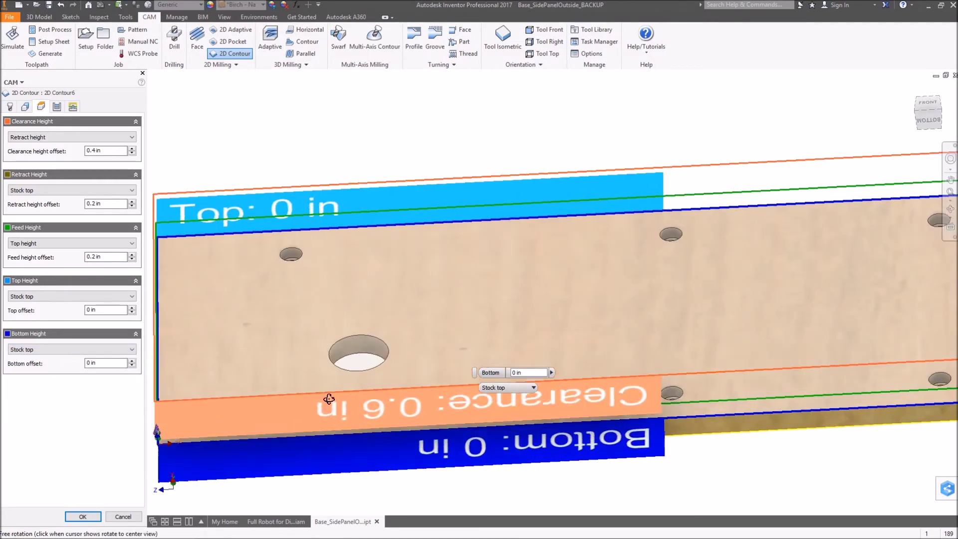
Step: Enter a -0.15 in bottom offset so the cut goes below the plate
double_click(97, 367)
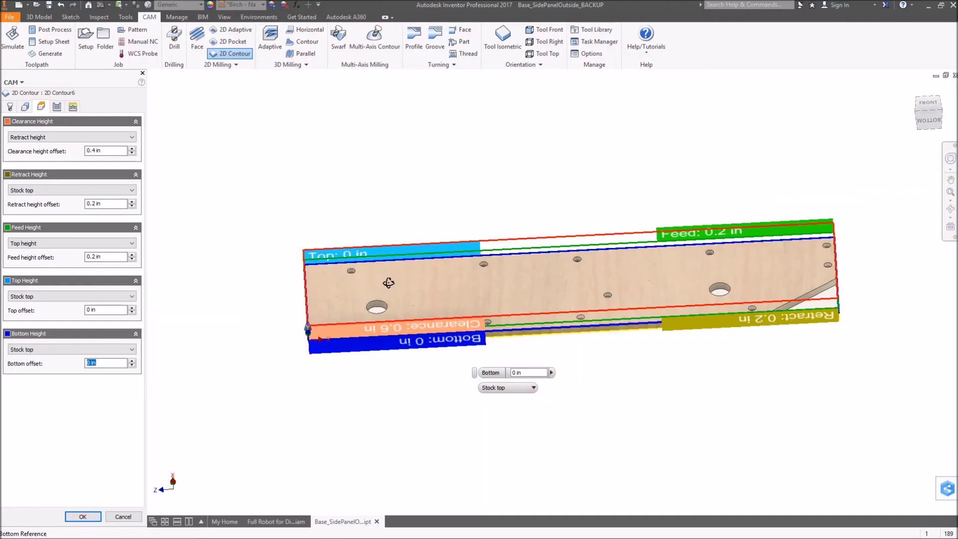
scroll(402, 299, "up", 3)
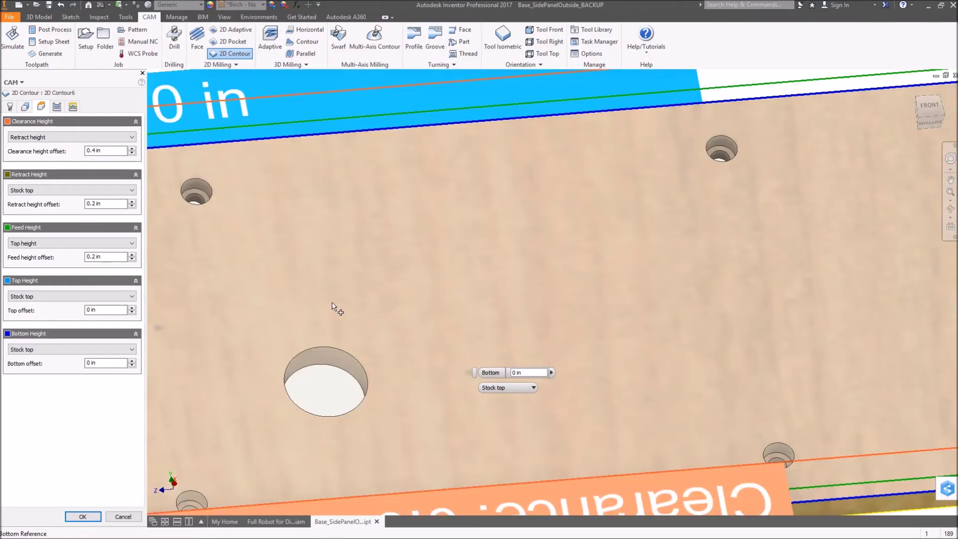
left_click(111, 368)
type(".15")
scroll(248, 280, "down", 5)
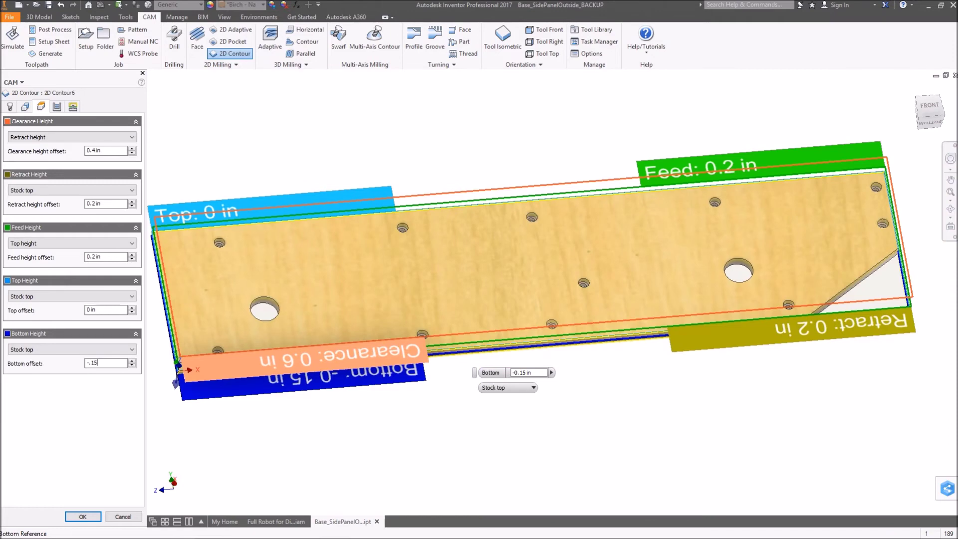
scroll(346, 232, "up", 8)
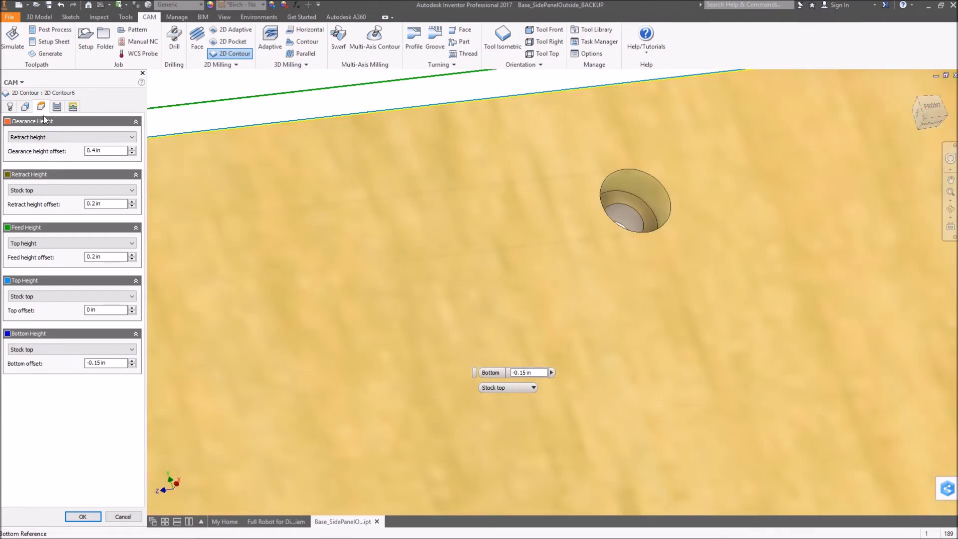
Step: Turn on Multiple Depths for 2D Contour6 with a 0.08 in maximum roughing stepdown, then accept it
left_click(55, 107)
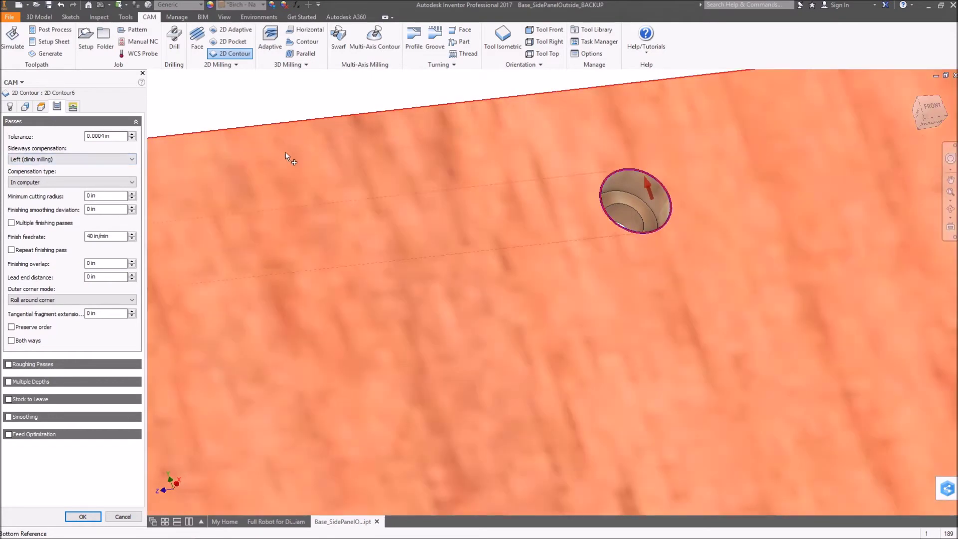
scroll(341, 186, "down", 5)
middle_click_drag(340, 185, 256, 196, "shift")
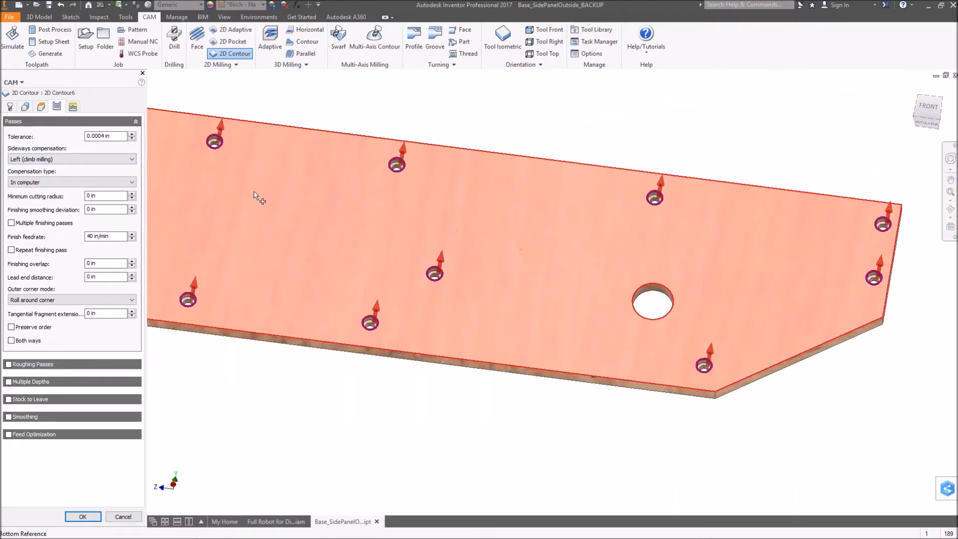
middle_click_drag(188, 241, 252, 256, "shift")
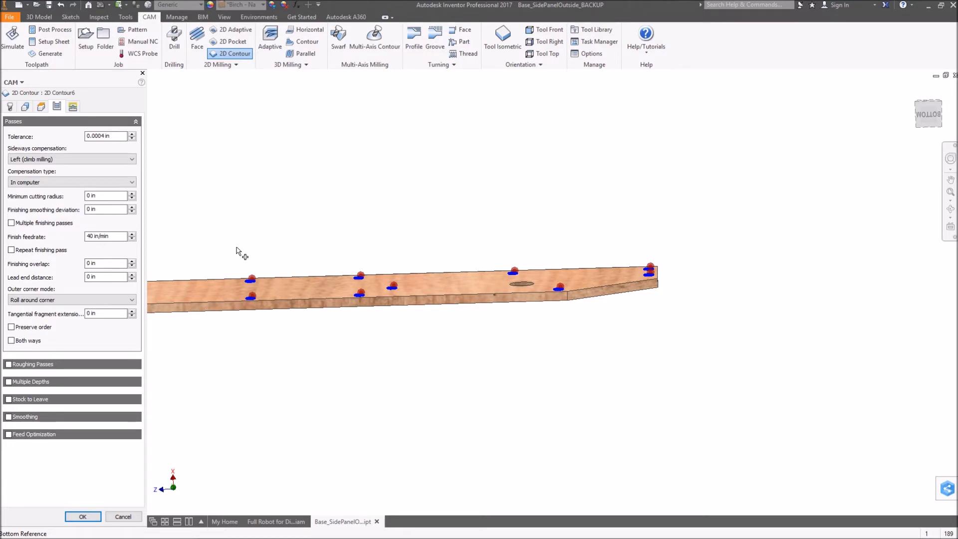
middle_click_drag(296, 247, 291, 274, "shift")
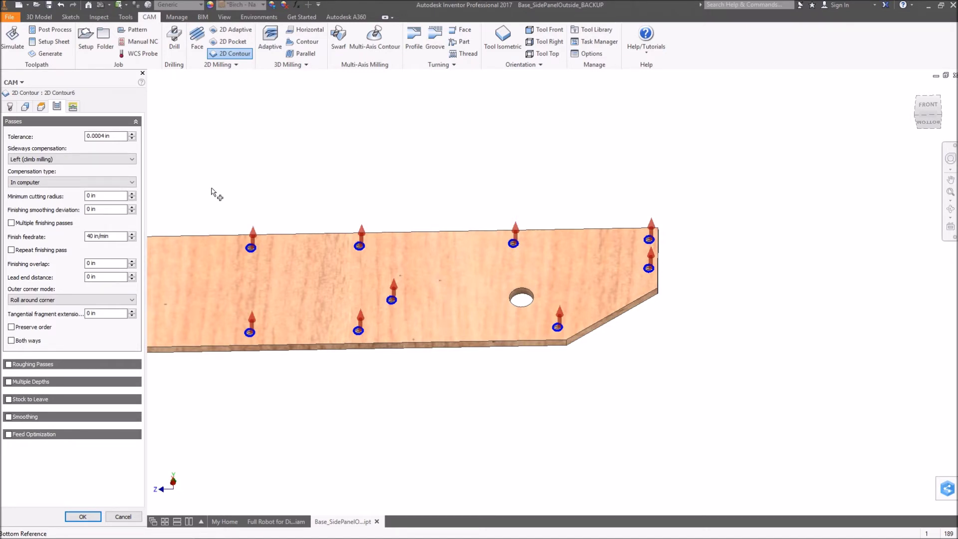
key("Home")
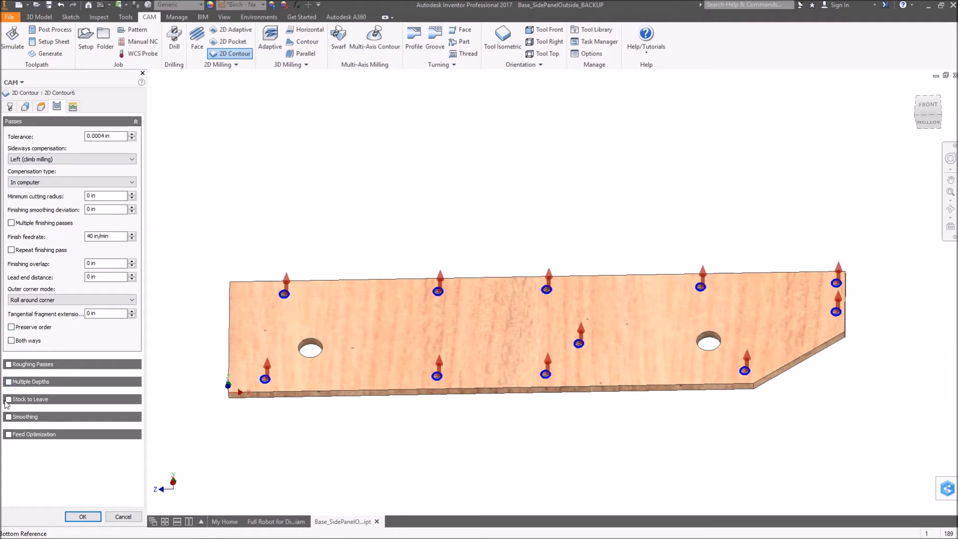
left_click(10, 383)
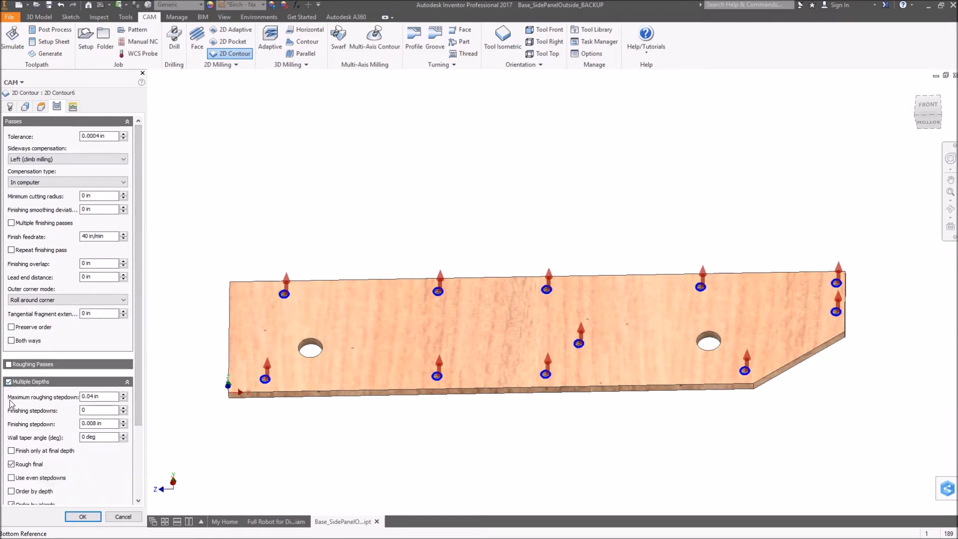
left_click(124, 394)
left_click(93, 517)
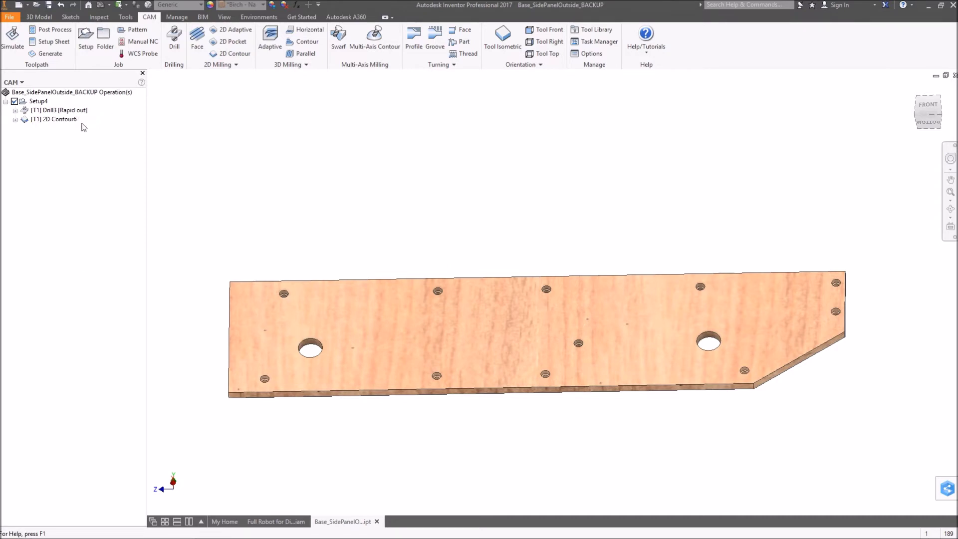
Step: Simulate the 2D Contour6 toolpath, inspect the playback around the drilled hole, and close it
left_click(54, 120)
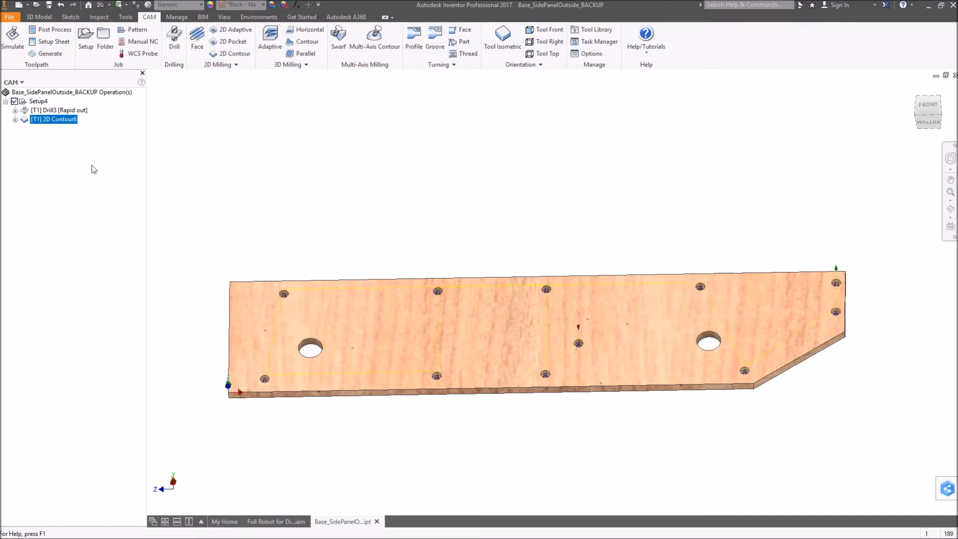
left_click(12, 43)
scroll(314, 225, "down", 2)
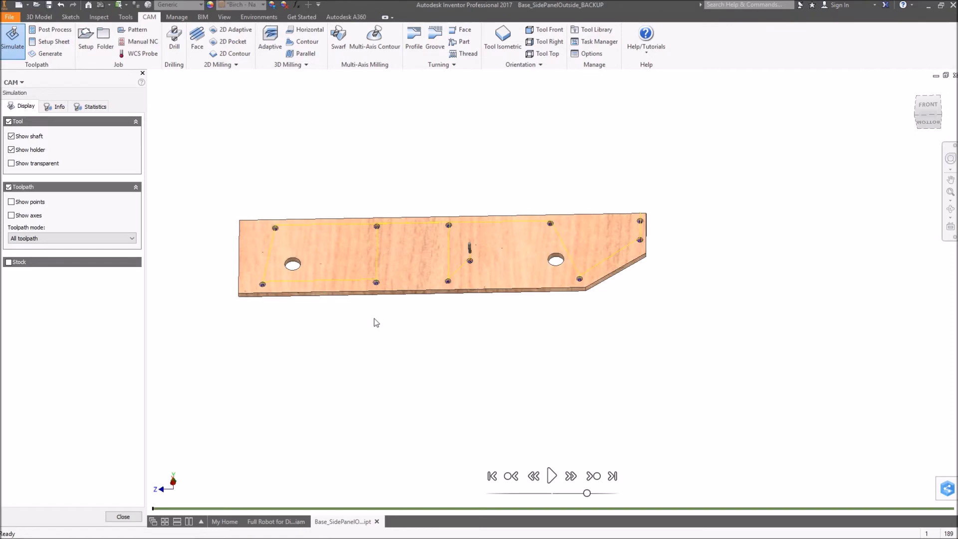
scroll(359, 305, "up", 4)
scroll(345, 294, "down", 2)
scroll(625, 225, "up", 5)
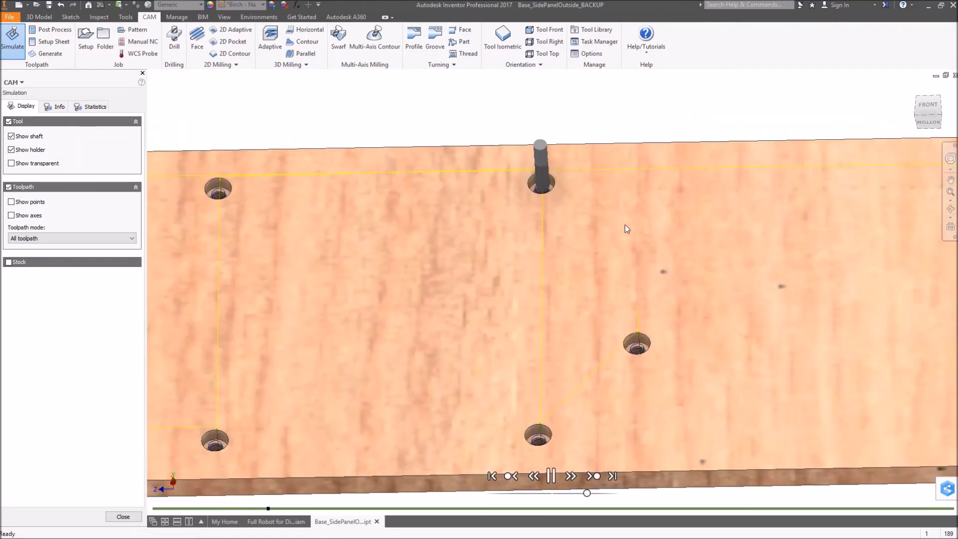
scroll(546, 187, "down", 2)
scroll(546, 183, "up", 6)
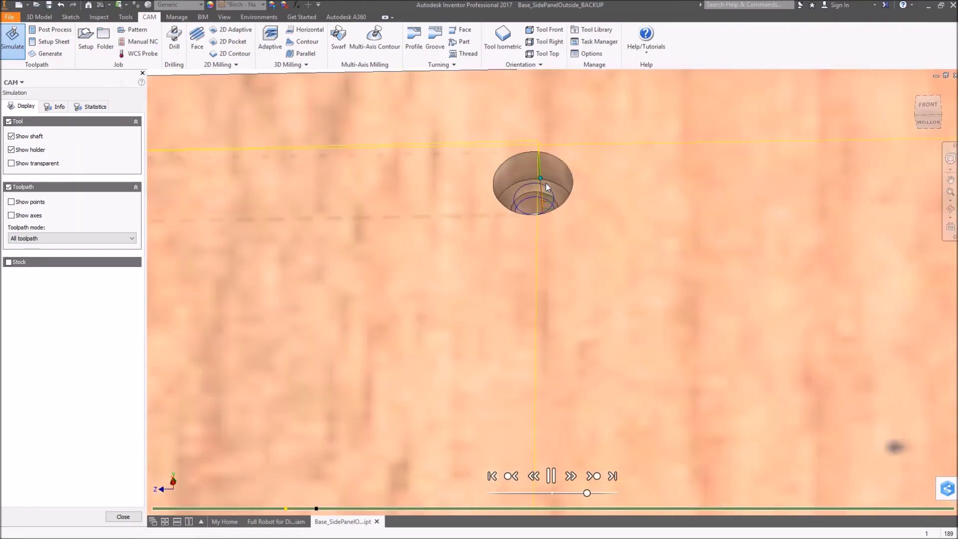
middle_click_drag(546, 183, 540, 197, "shift")
scroll(540, 193, "down", 3)
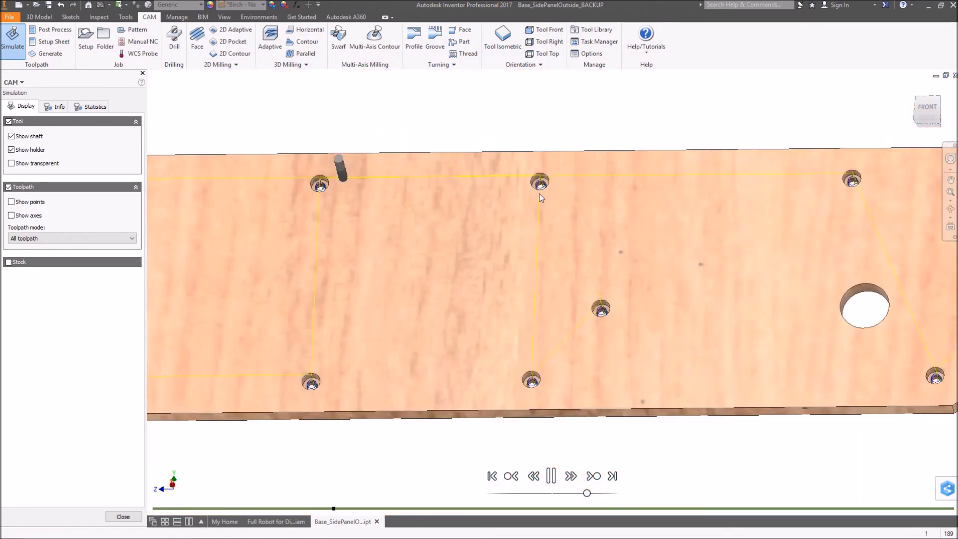
scroll(297, 190, "up", 4)
scroll(297, 190, "down", 2)
scroll(502, 306, "up", 2)
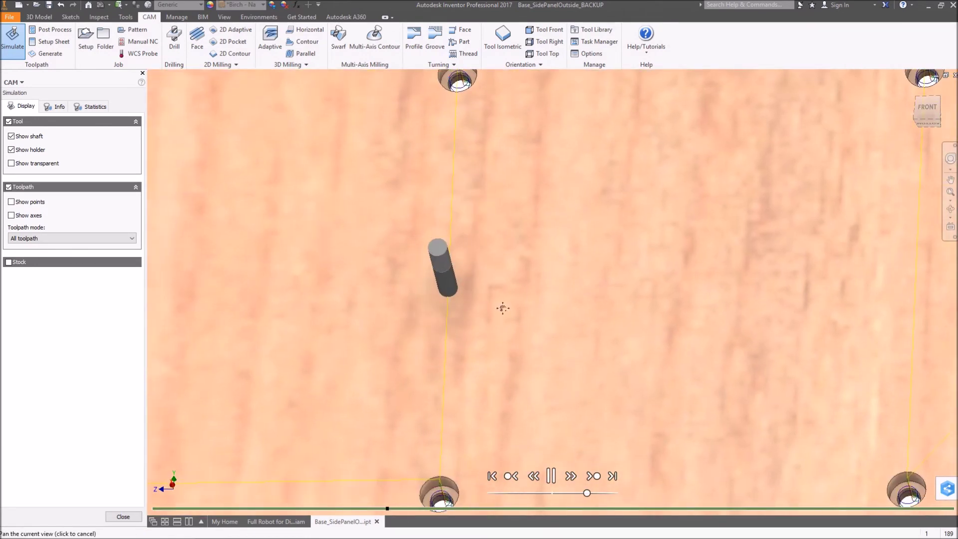
key("Escape")
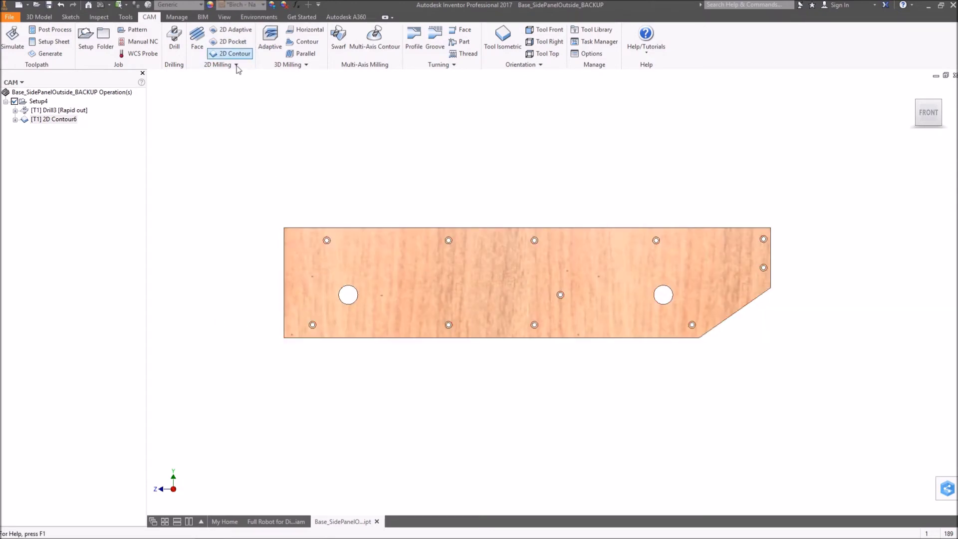
Step: Start 2D Contour7 and select the left and right large bearing-hole edges as its contours
left_click(231, 54)
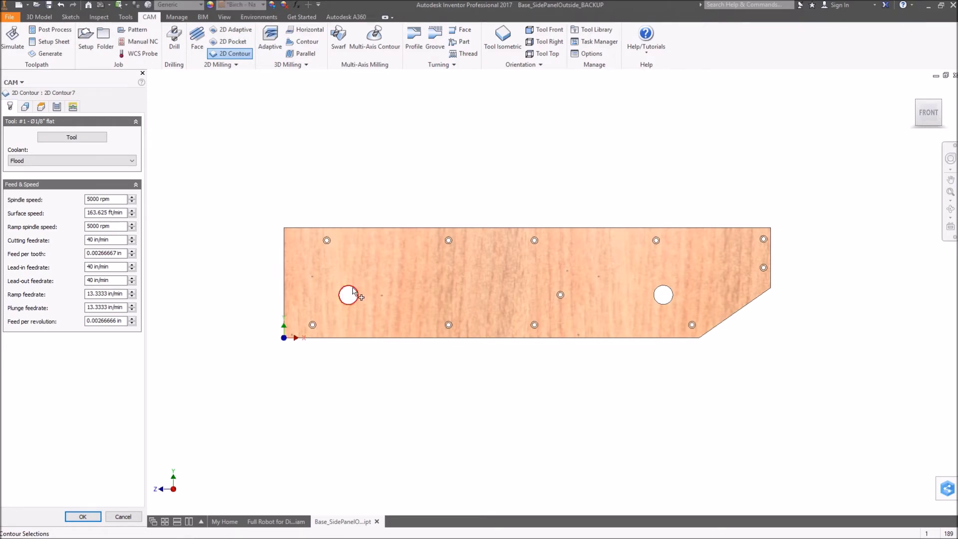
scroll(358, 293, "up", 6)
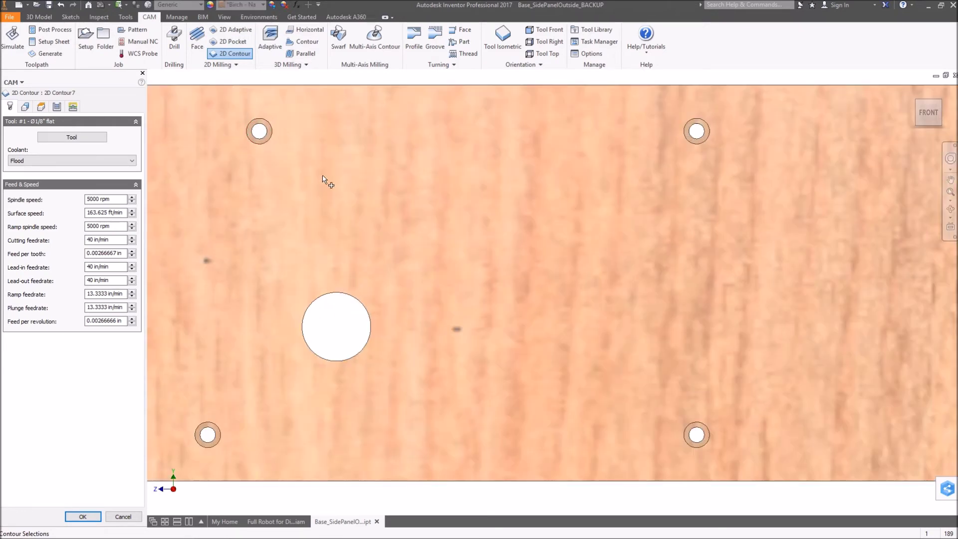
left_click(351, 298)
scroll(558, 312, "down", 6)
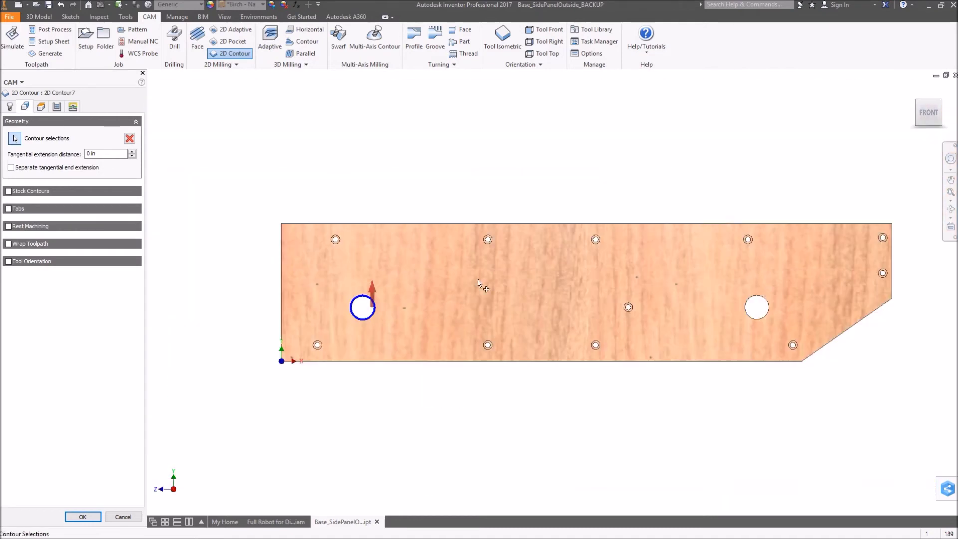
left_click(753, 305)
scroll(439, 280, "down", 3)
scroll(440, 279, "up", 8)
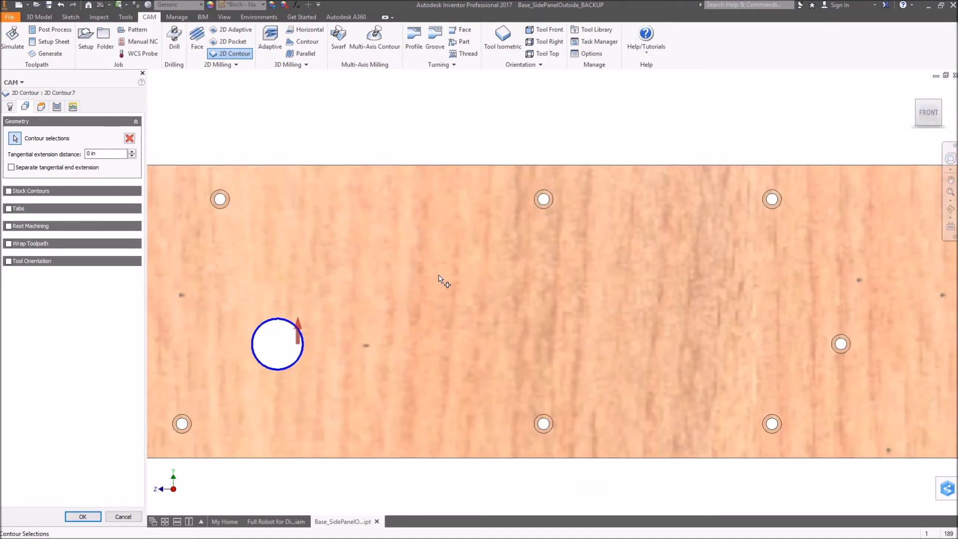
scroll(439, 280, "down", 6)
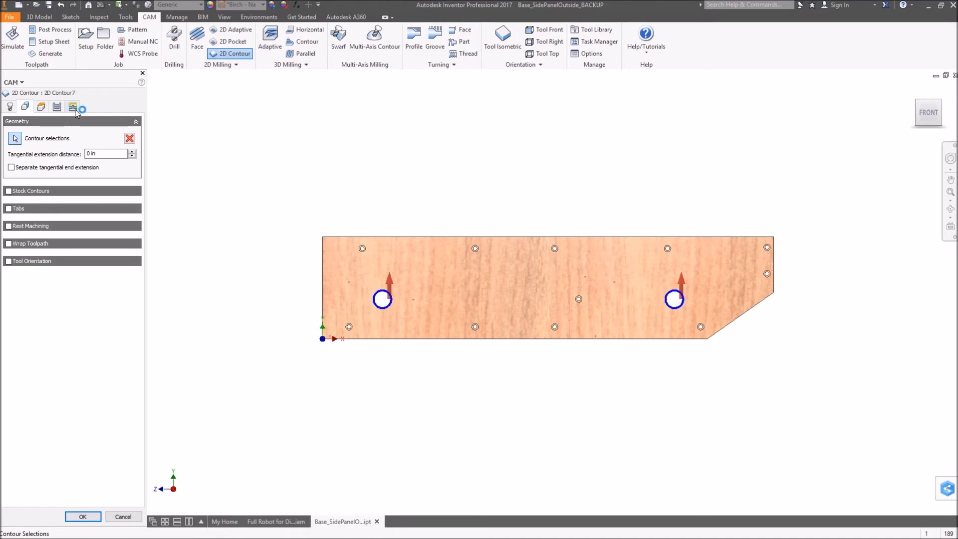
Step: Check Multiple Depths for Contour7 and raise the maximum roughing stepdown to 0.06 in
left_click(57, 106)
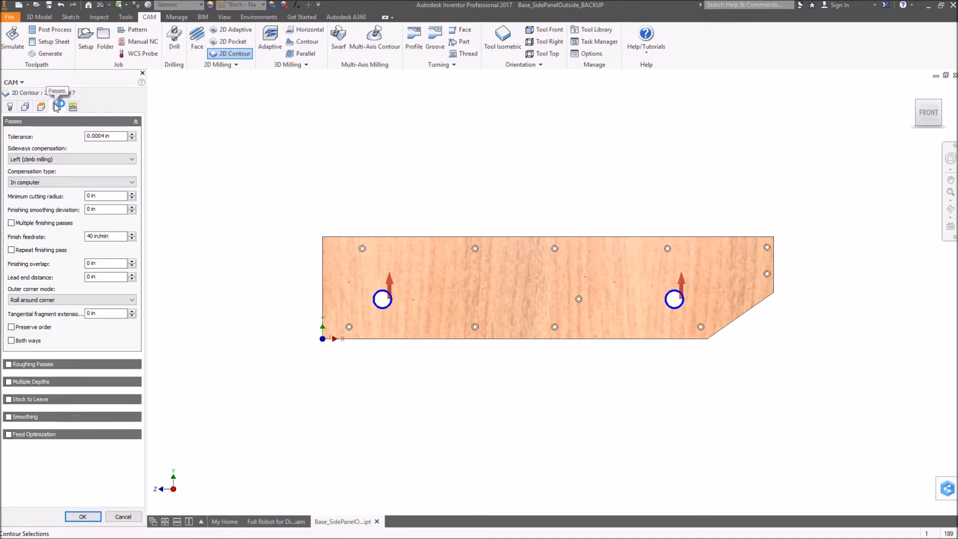
left_click(8, 382)
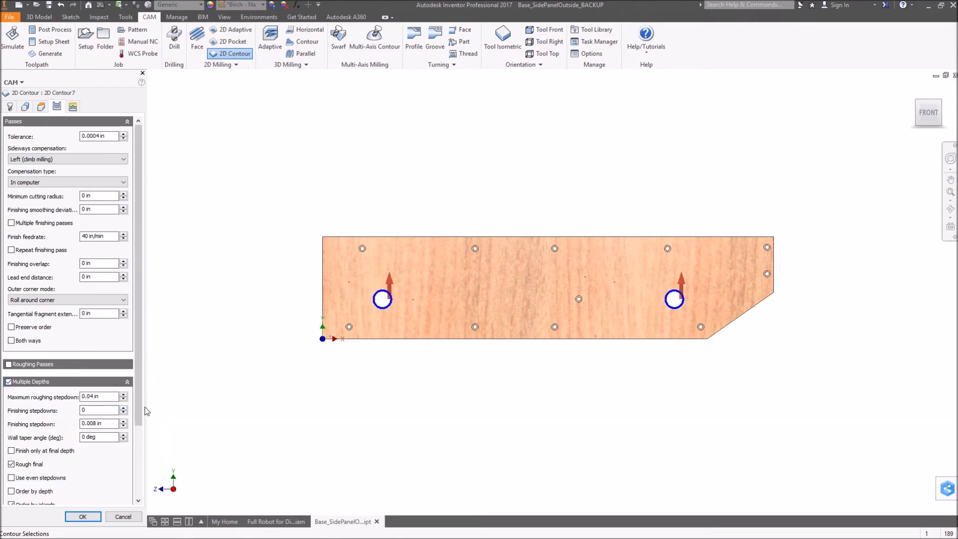
left_click(123, 394)
left_click(41, 107)
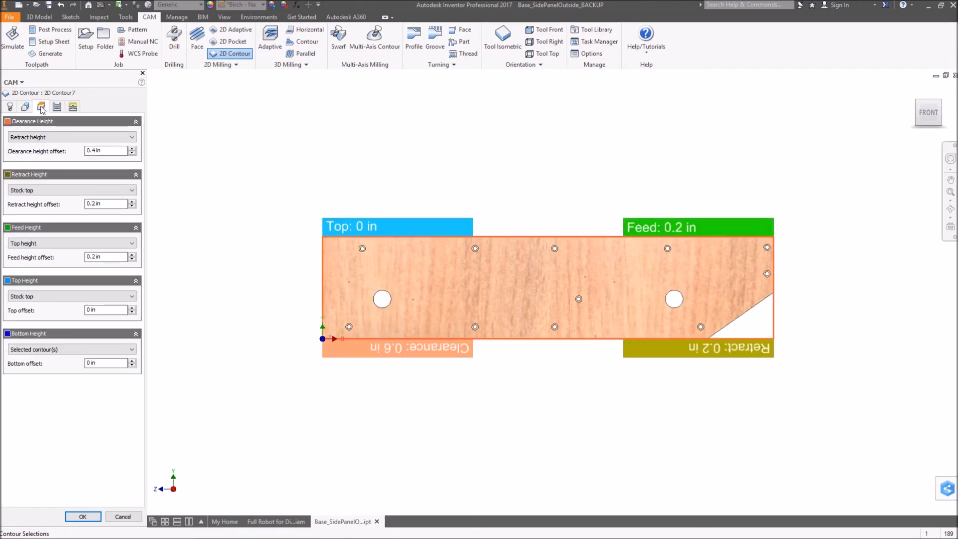
Step: Set Contour7's bottom height to Stock bottom with a -0.06 in offset
left_click(45, 350)
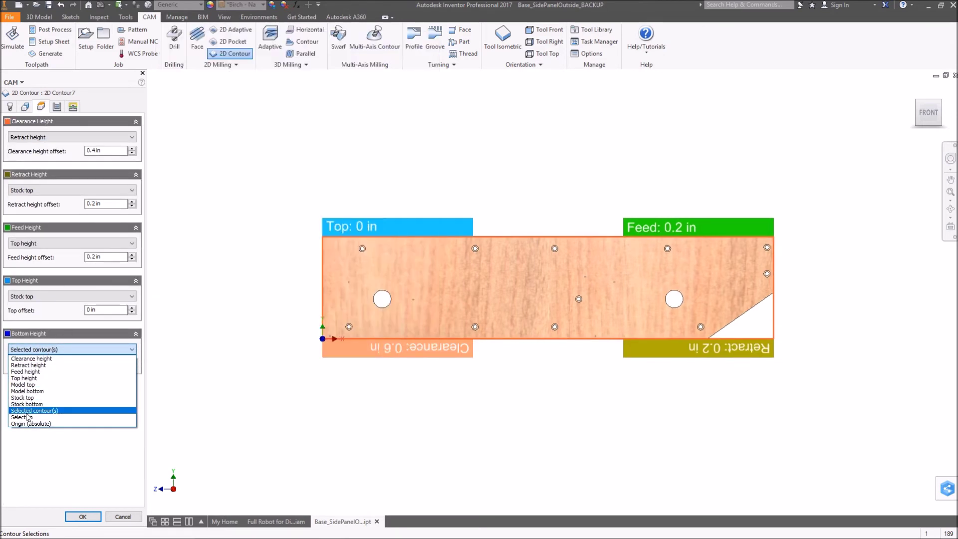
left_click(68, 404)
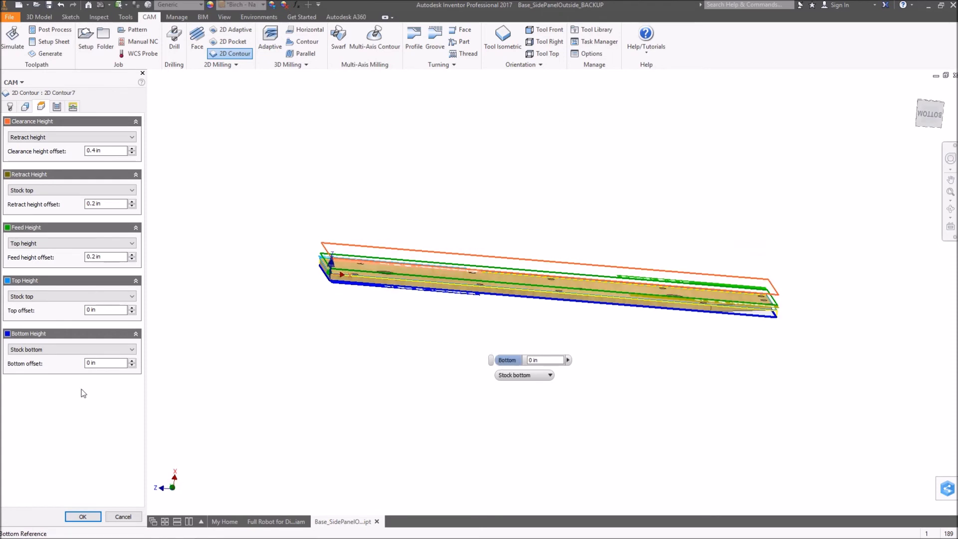
left_click(120, 363)
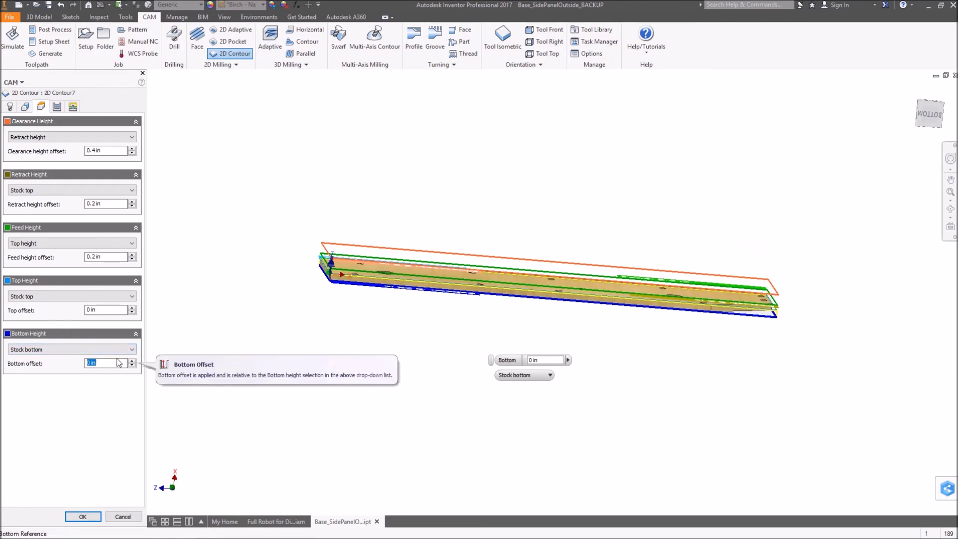
type(".06")
scroll(414, 299, "down", 6)
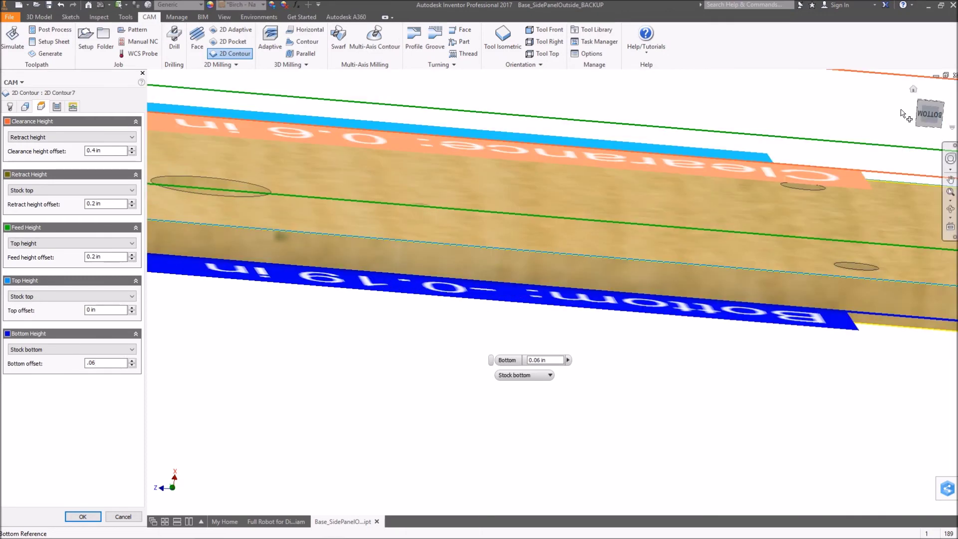
left_click(919, 114)
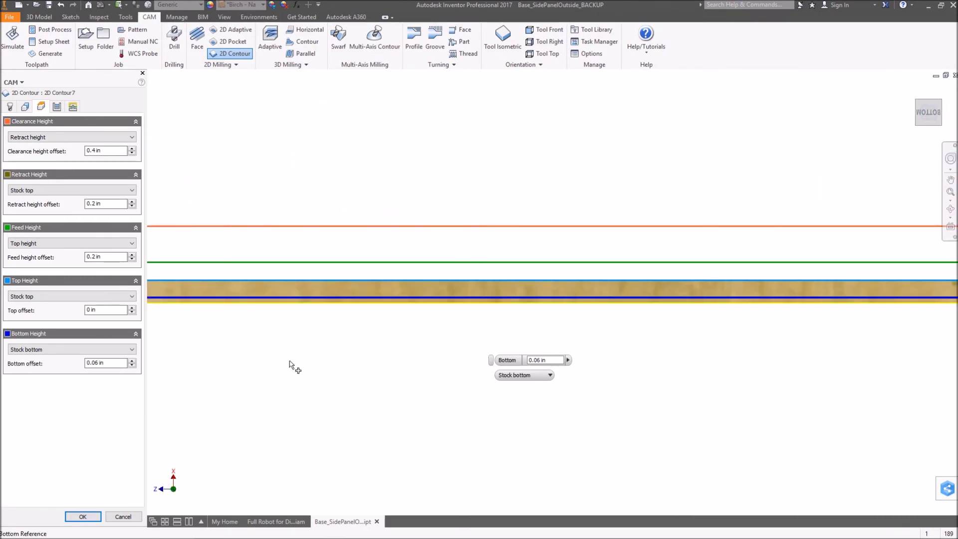
left_click(87, 362)
type("-")
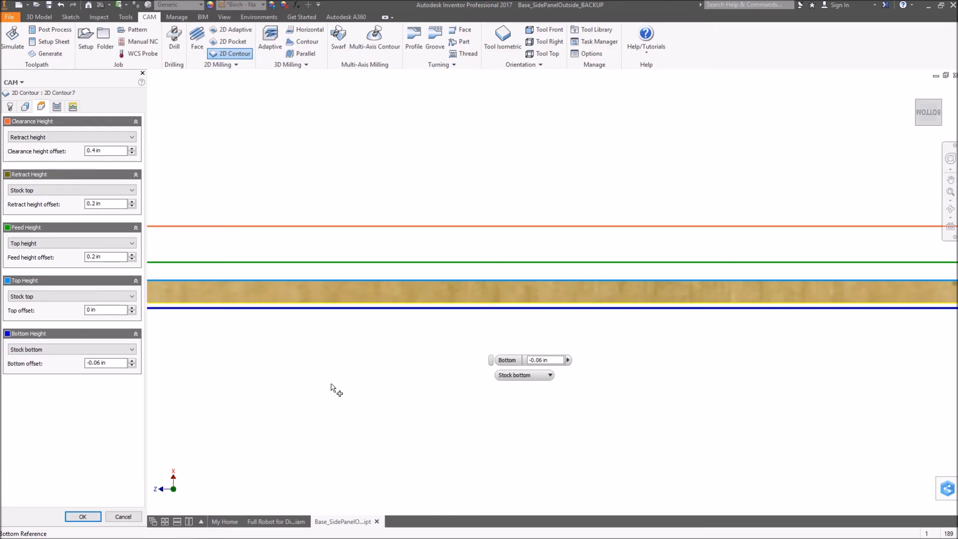
scroll(287, 361, "down", 2)
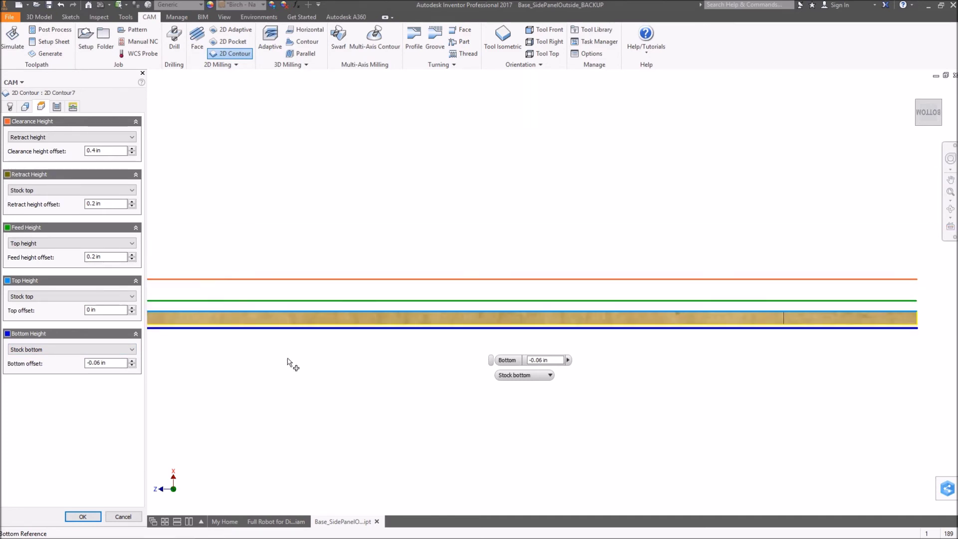
Step: Accept 2D Contour7 to generate its bearing-hole toolpath and recentre the plate
left_click(83, 516)
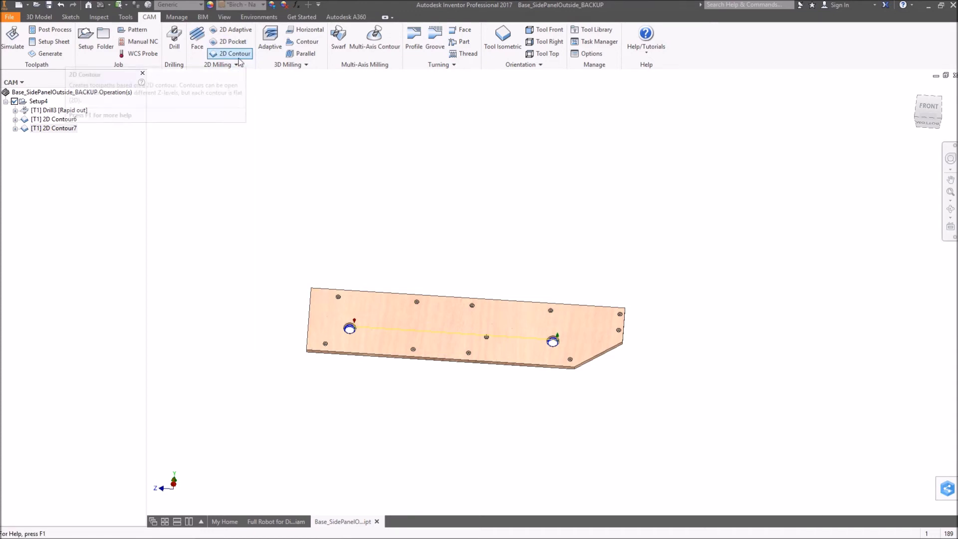
scroll(390, 263, "up", 2)
middle_click_drag(408, 280, 392, 252)
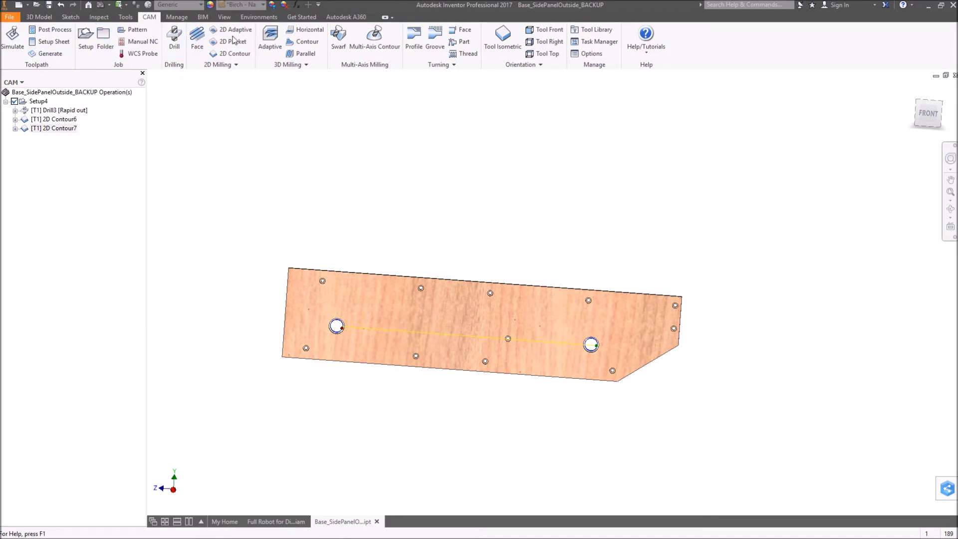
Step: Start a new 2D contour on the panel's outer edge
left_click(244, 54)
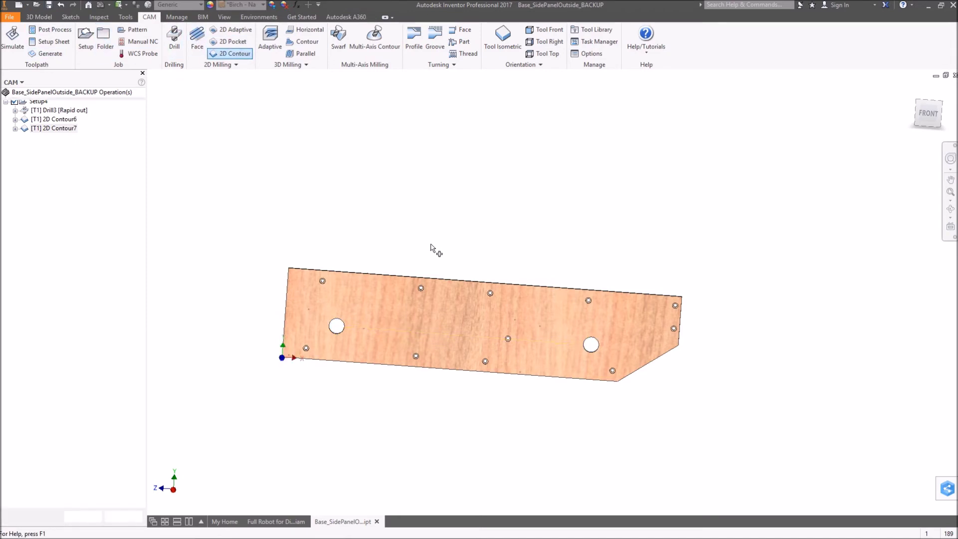
scroll(397, 278, "up", 5)
left_click(381, 276)
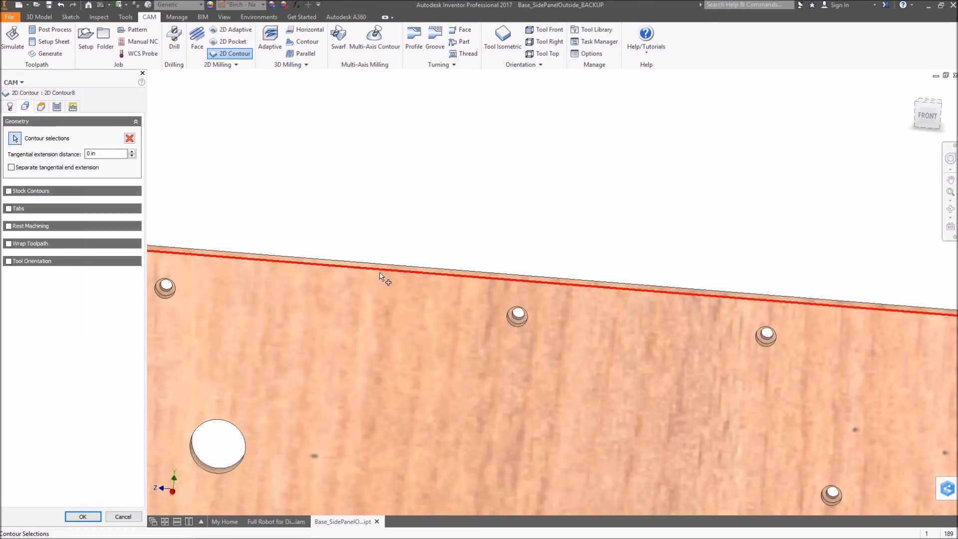
scroll(385, 269, "down", 5)
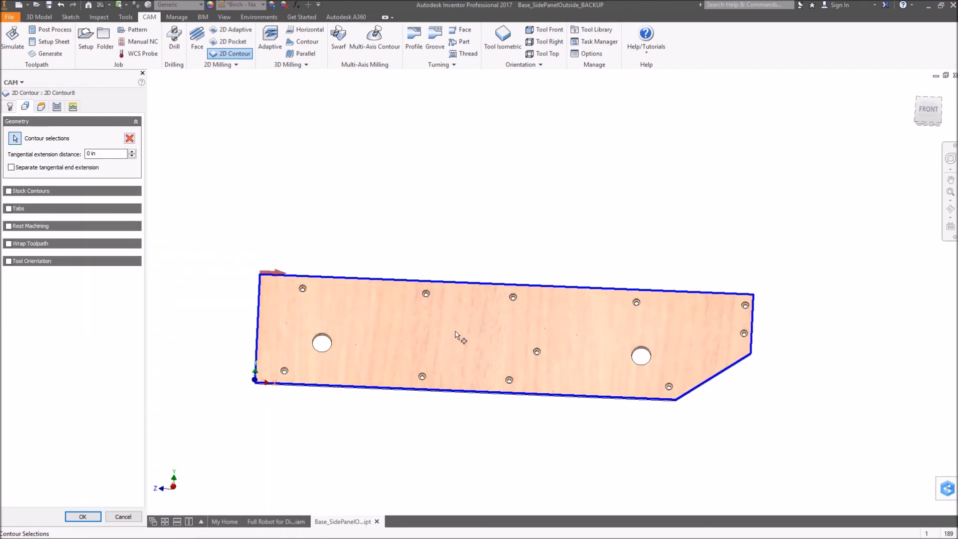
Step: Set the bottom height to Stock bottom with a -0.06 in offset
left_click(41, 106)
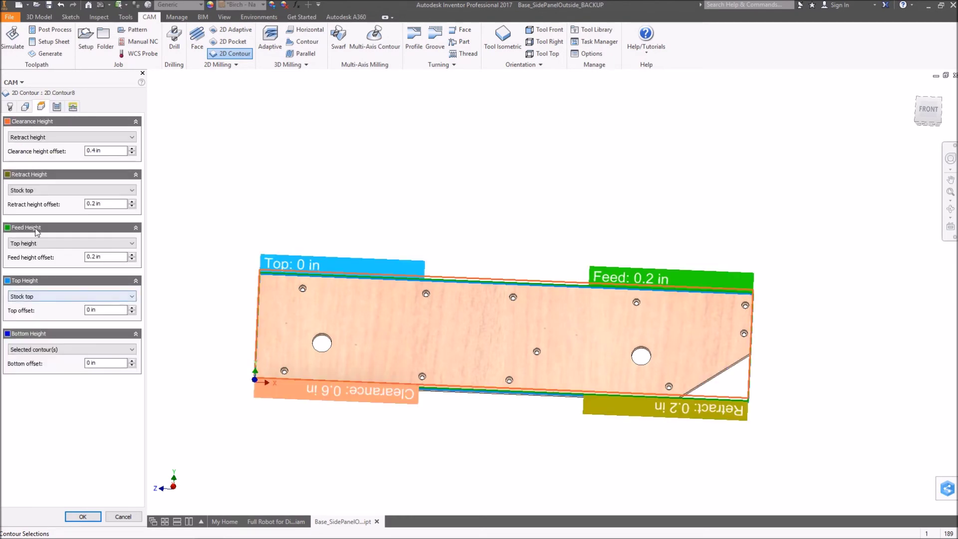
left_click(45, 349)
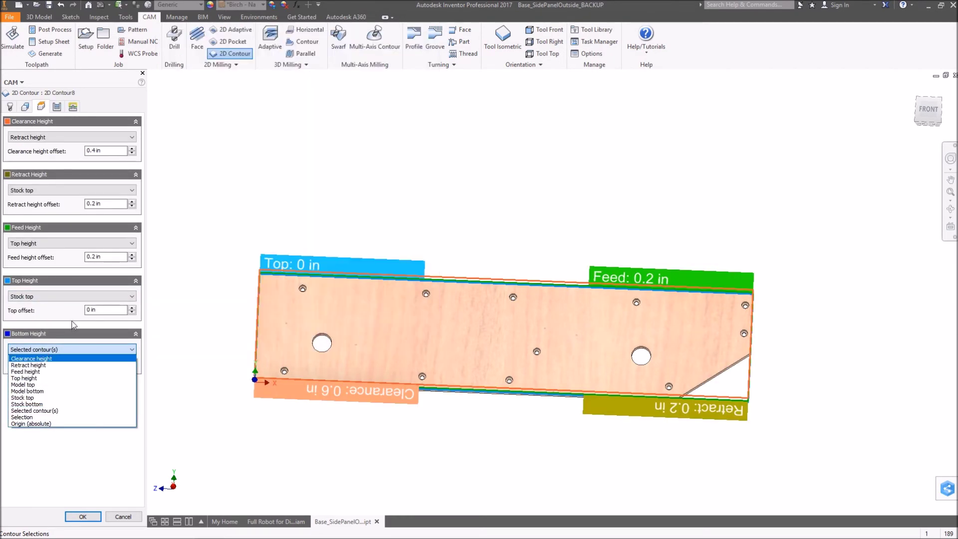
left_click(40, 405)
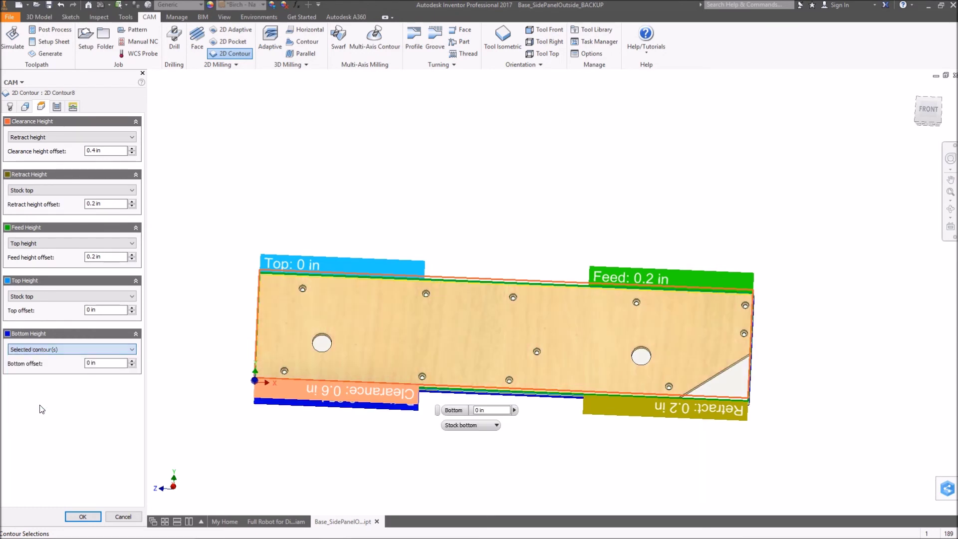
double_click(100, 366)
type("-.06")
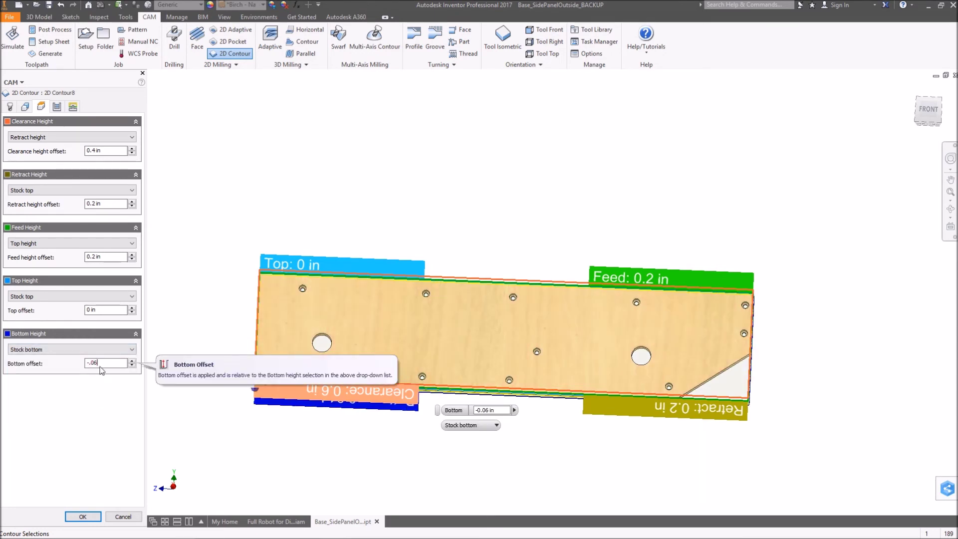
key("Return")
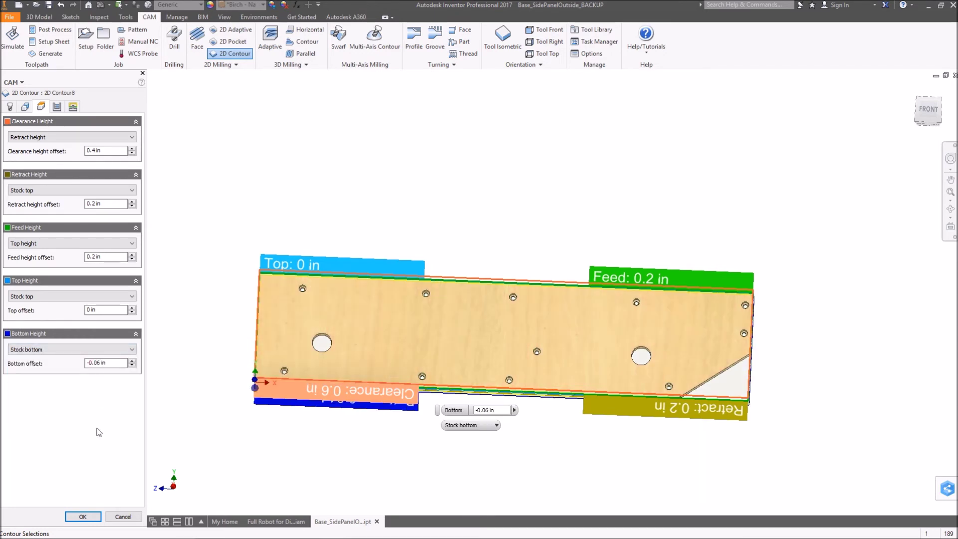
Step: Enable Multiple Depths with a 0.05 in maximum roughing stepdown
left_click(57, 106)
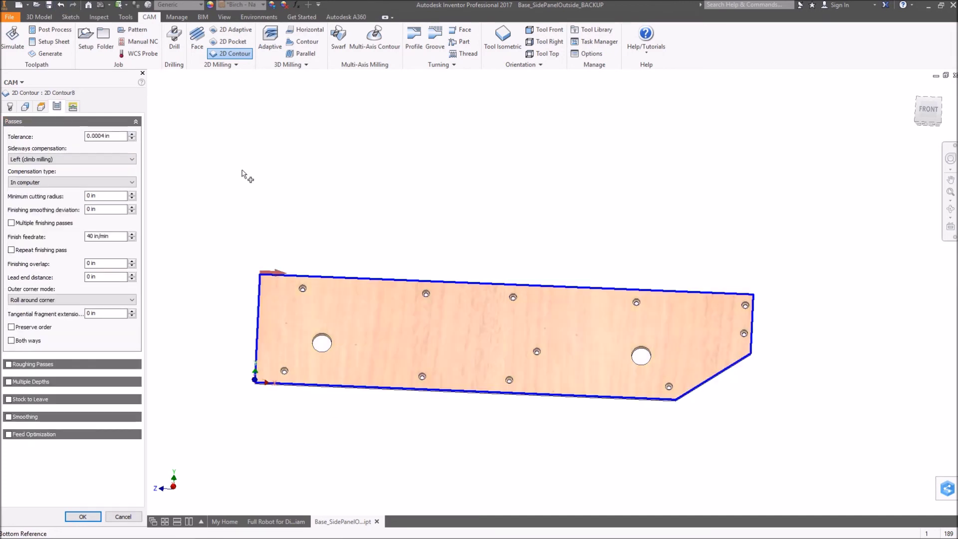
left_click(8, 382)
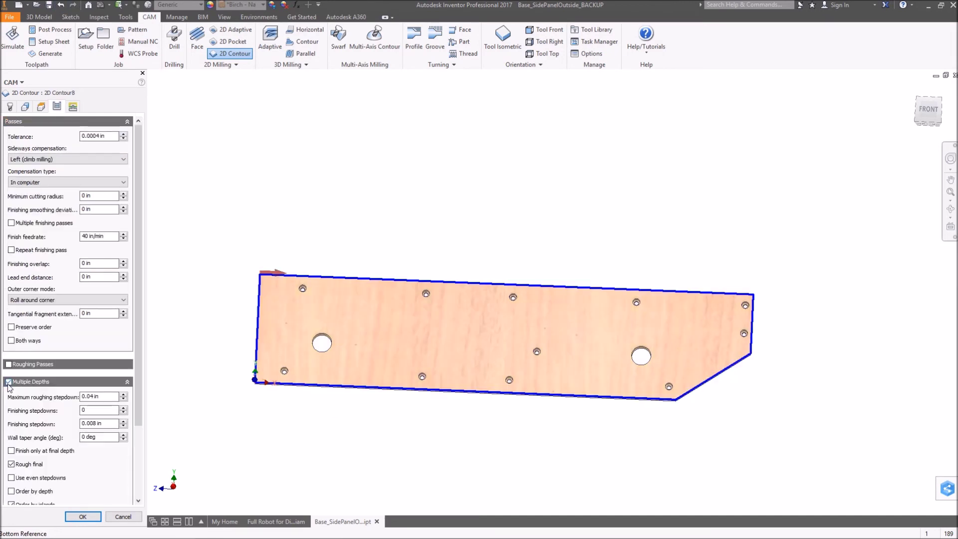
left_click(123, 395)
Step: Accept 2D Contour8 to generate its outer-profile toolpath
left_click(82, 517)
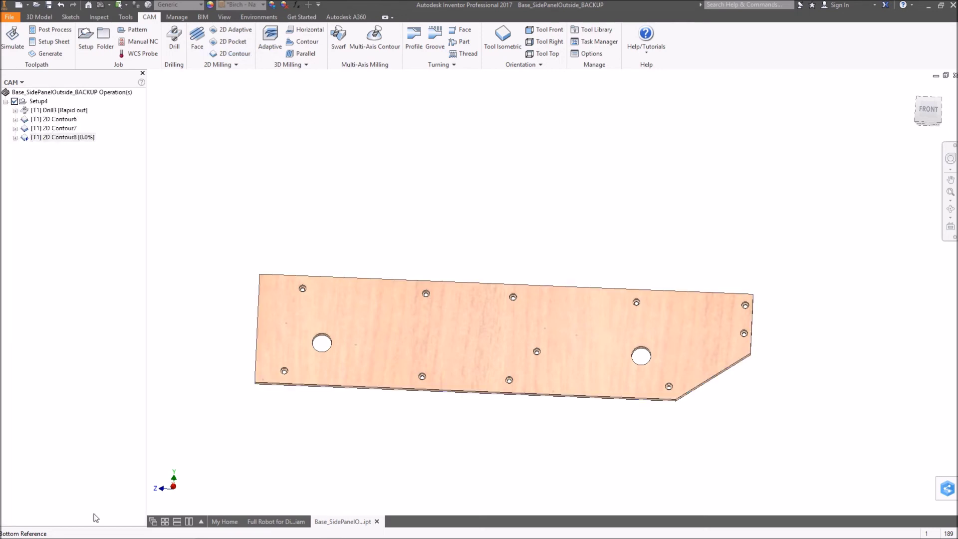
scroll(385, 437, "down", 3)
scroll(509, 434, "down", 2)
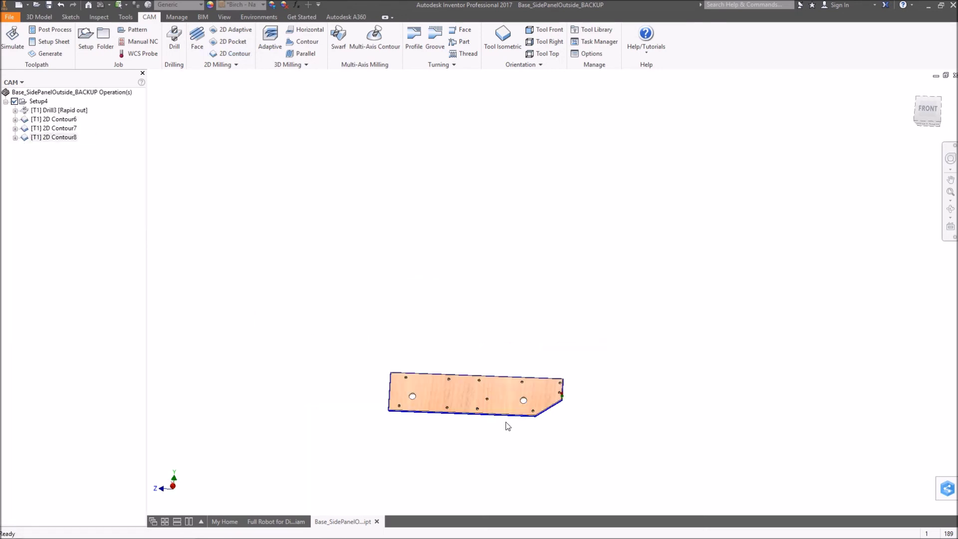
scroll(508, 425, "up", 5)
scroll(506, 423, "down", 2)
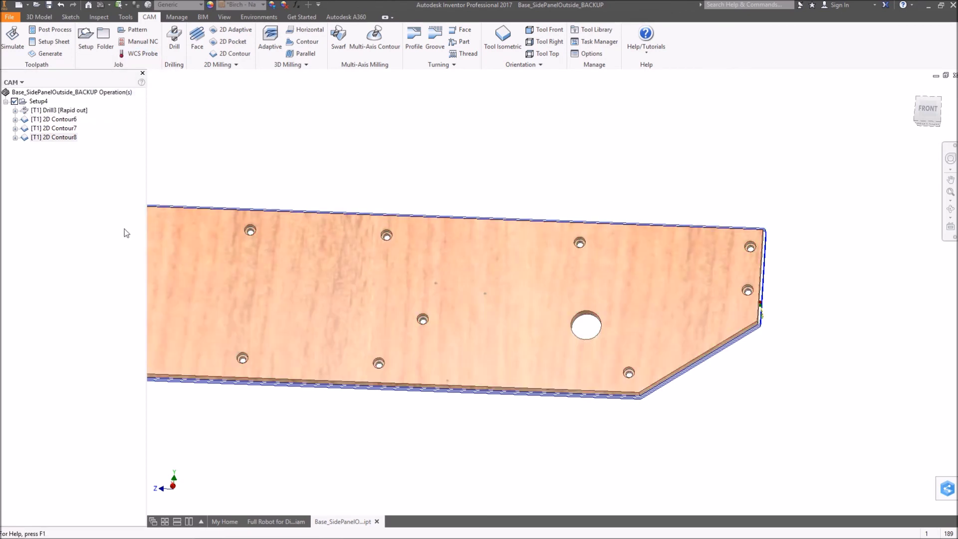
Step: Display the 2D Contour8 toolpath and Setup4's stock on the part
left_click(102, 230)
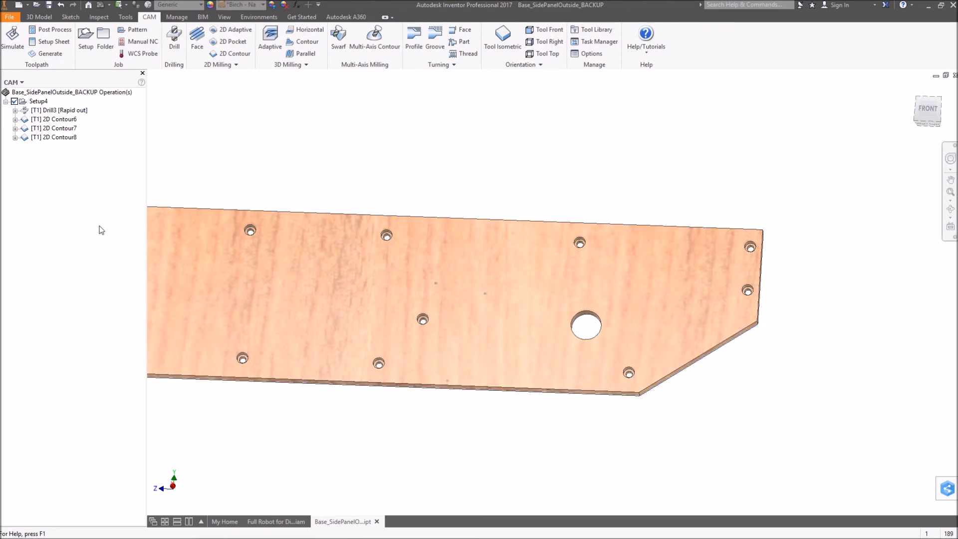
left_click(55, 136)
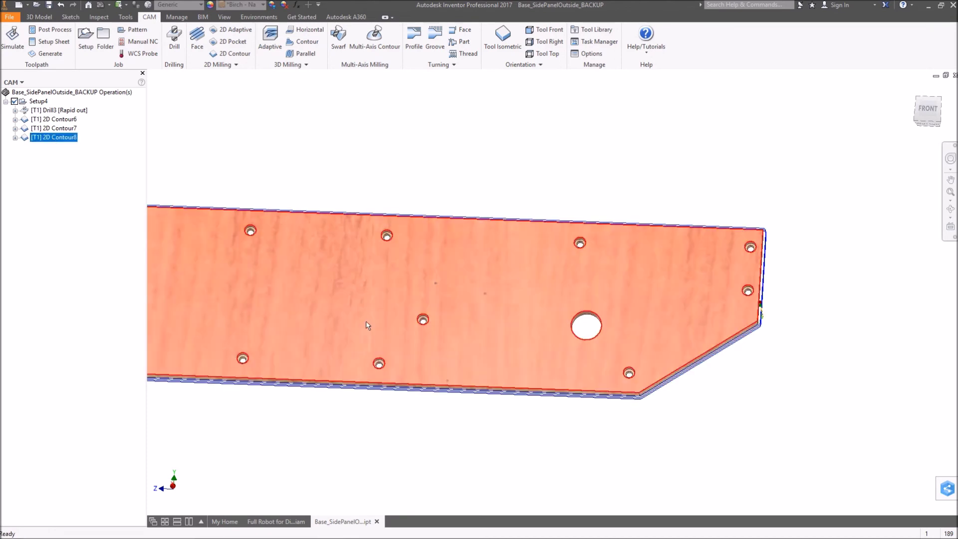
left_click(33, 103)
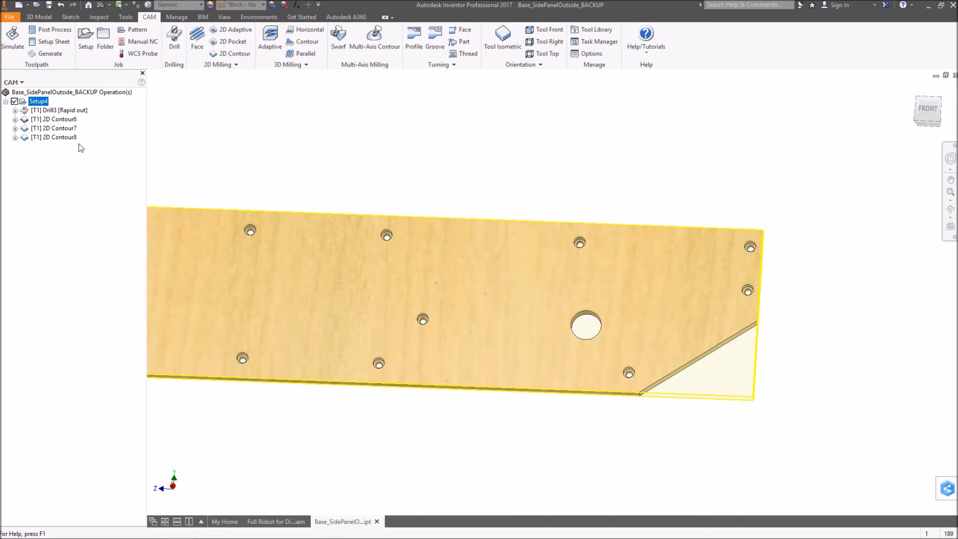
left_click(59, 138)
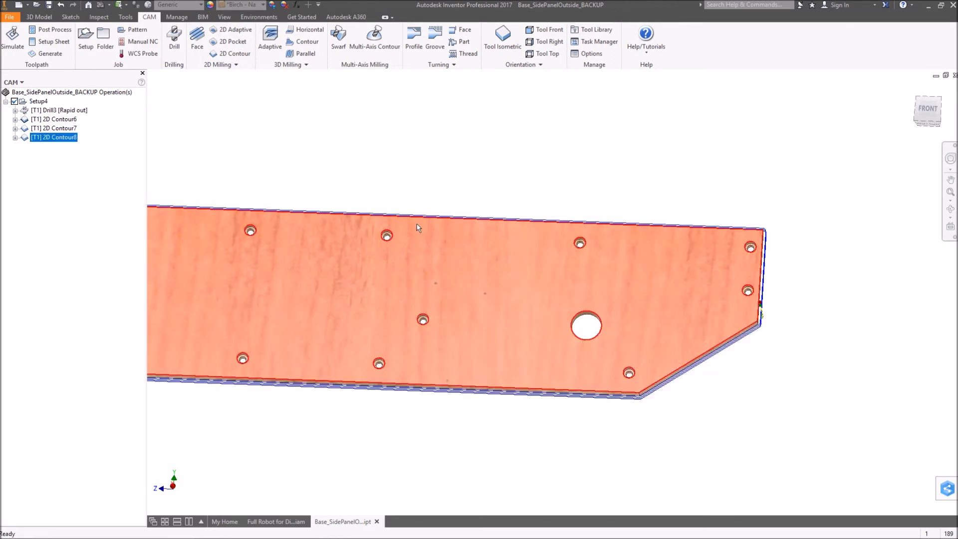
key("F4")
scroll(445, 192, "down", 4)
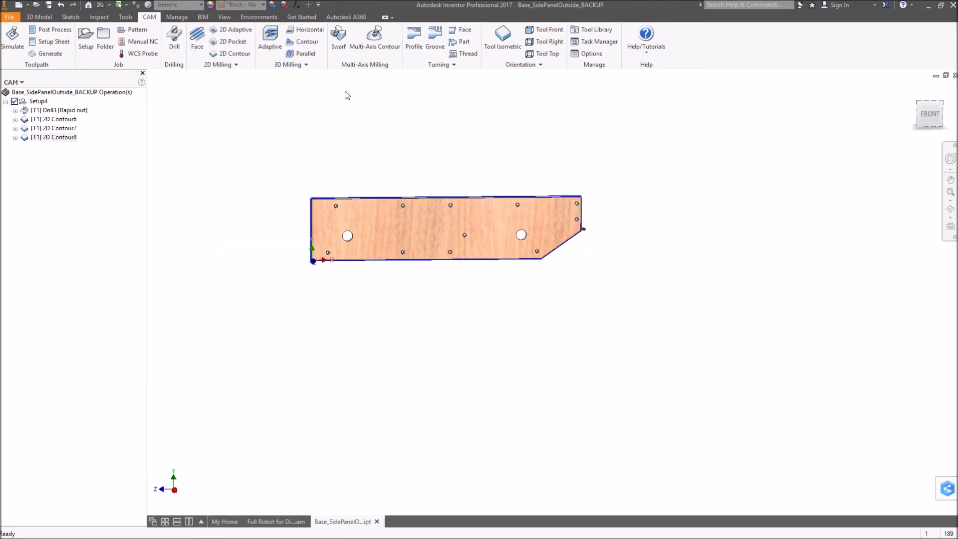
key("Escape")
Step: Fit the whole side panel in view and display the 2D Contour6 and Contour8 toolpaths
left_click(29, 103)
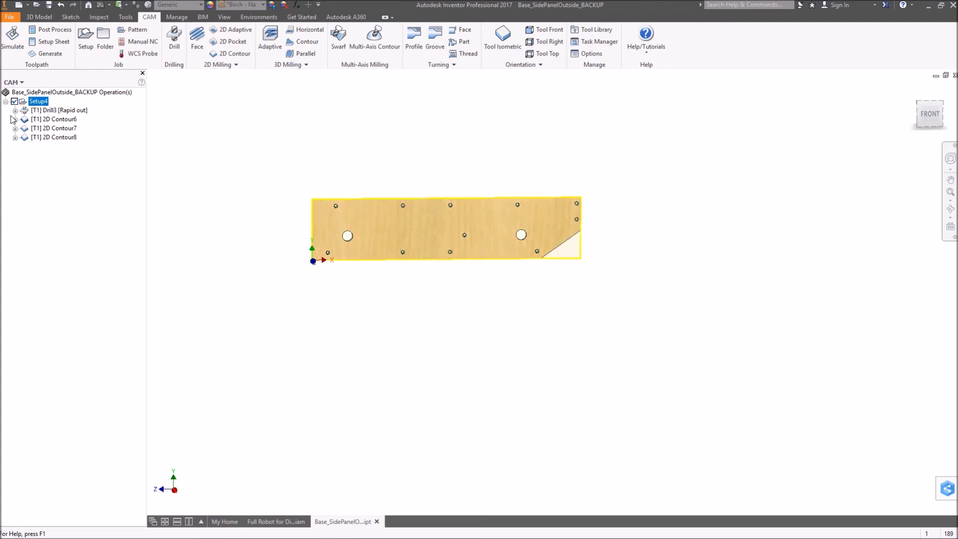
scroll(520, 302, "down", 2)
scroll(522, 303, "up", 5)
key("Home")
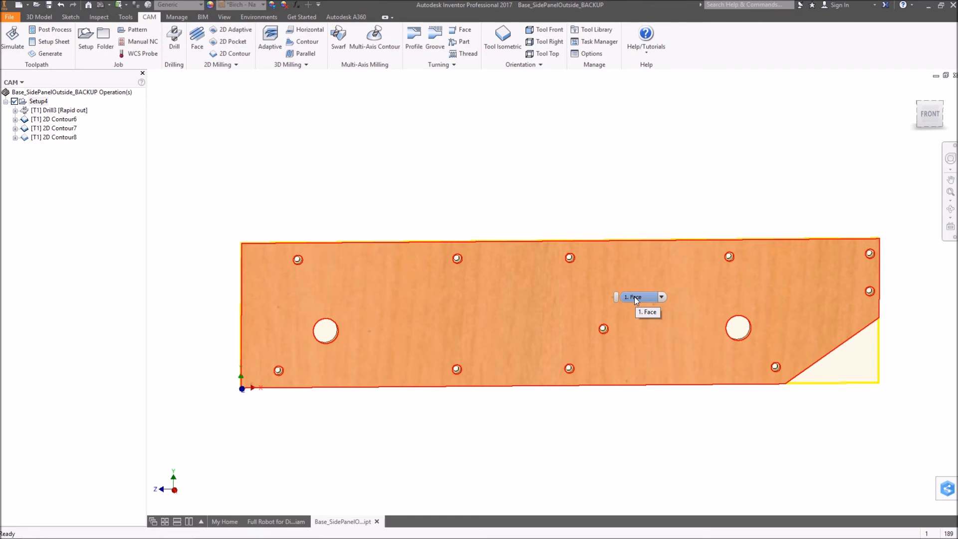
left_click(37, 101)
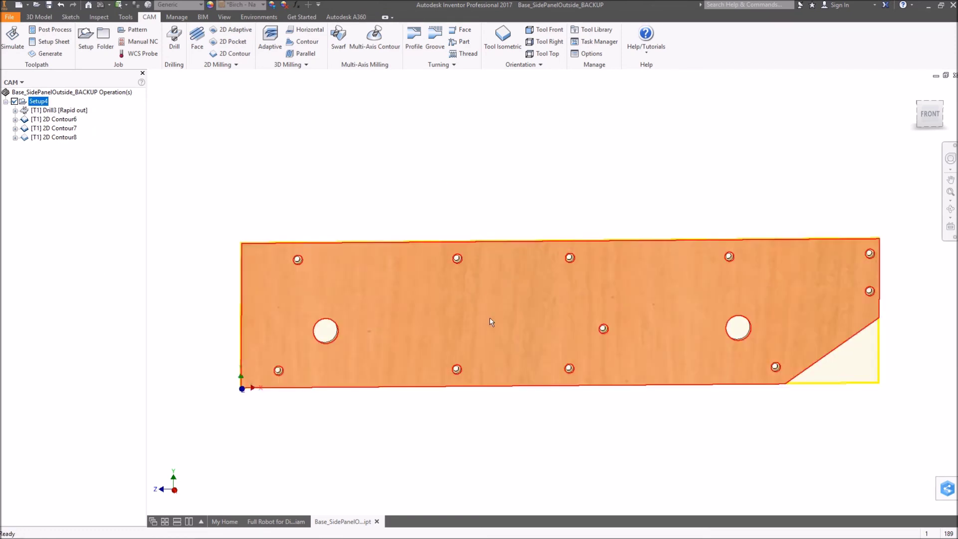
left_click(42, 120)
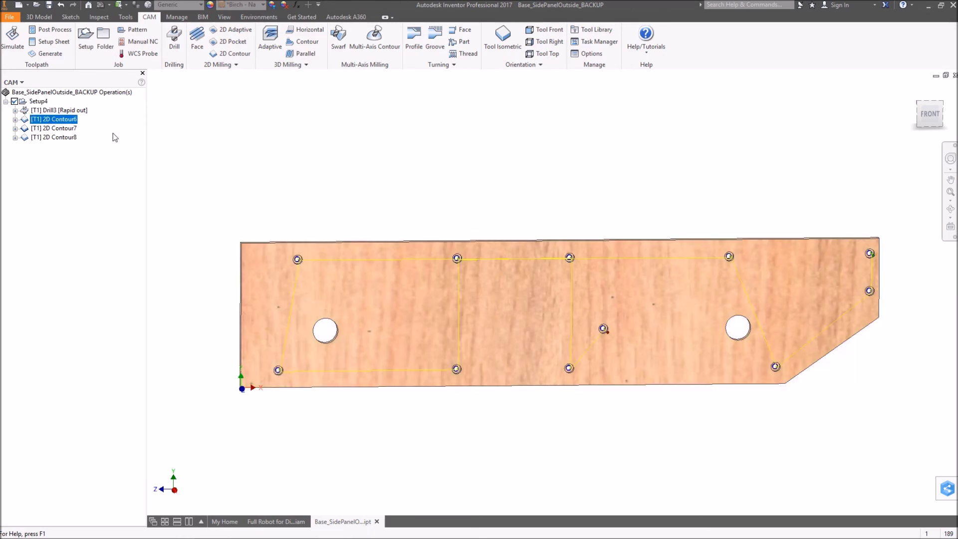
left_click(50, 137)
Step: Select Setup4 with all its toolpaths and play its simulation
left_click(50, 128)
left_click(50, 111)
left_click(38, 101)
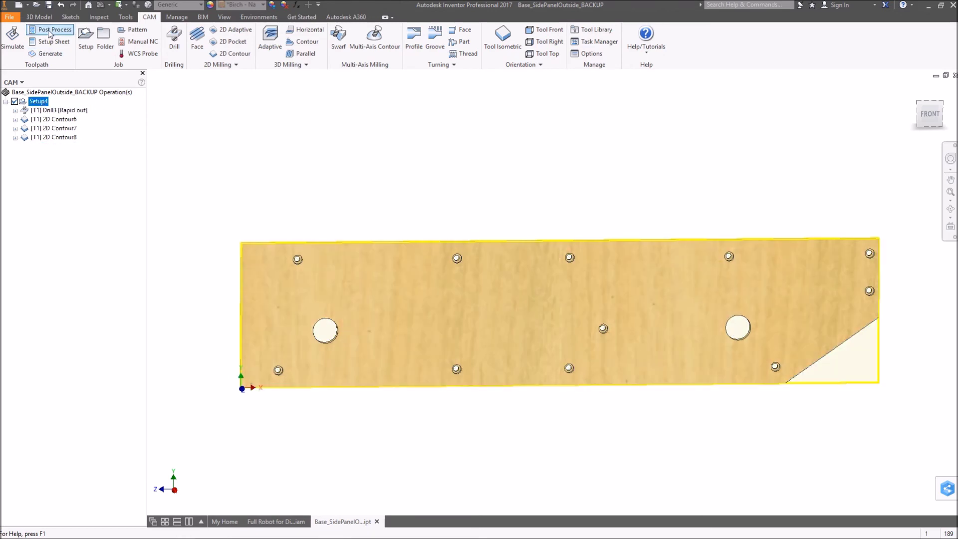
left_click(13, 37)
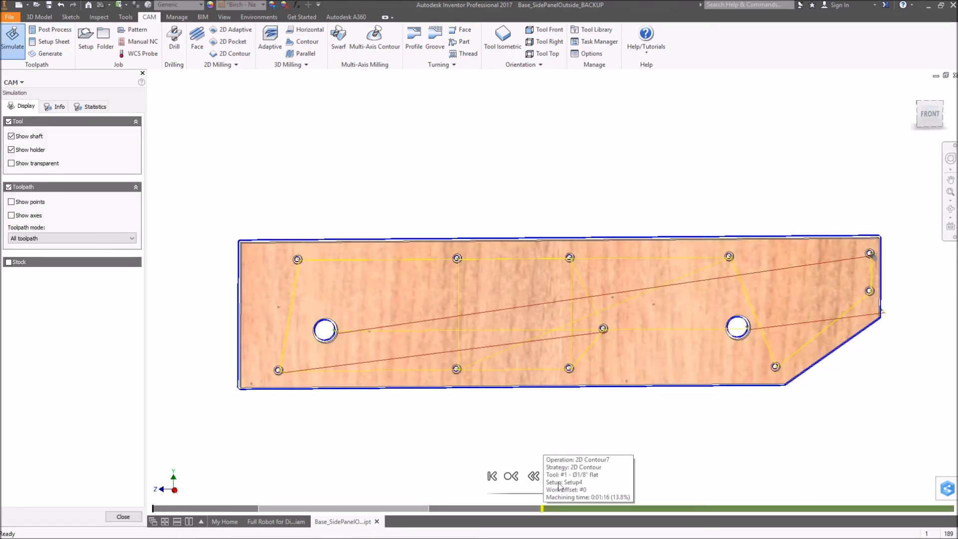
left_click(551, 476)
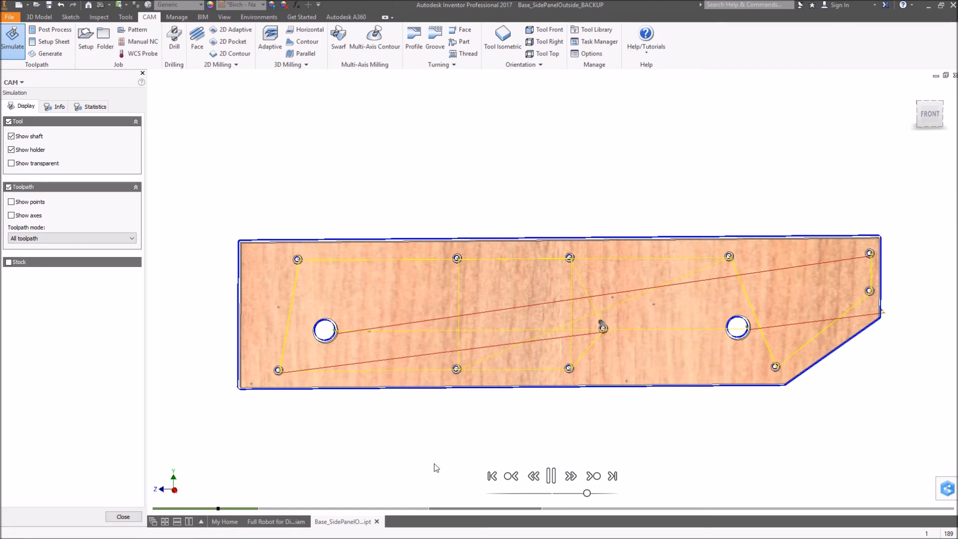
Step: Zoom and orbit to inspect the simulated cuts from below and edge-on
scroll(431, 265, "down", 2)
scroll(460, 278, "up", 3)
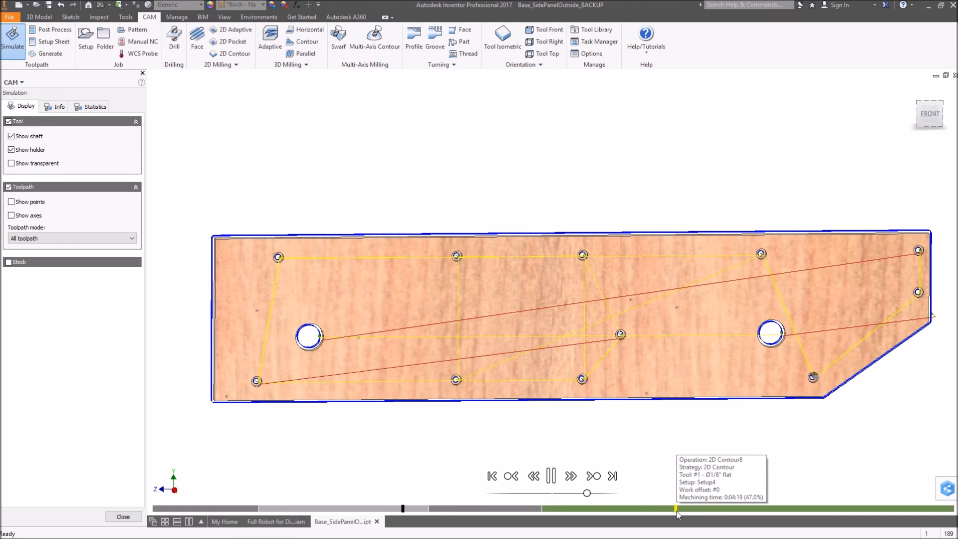
scroll(925, 268, "up", 3)
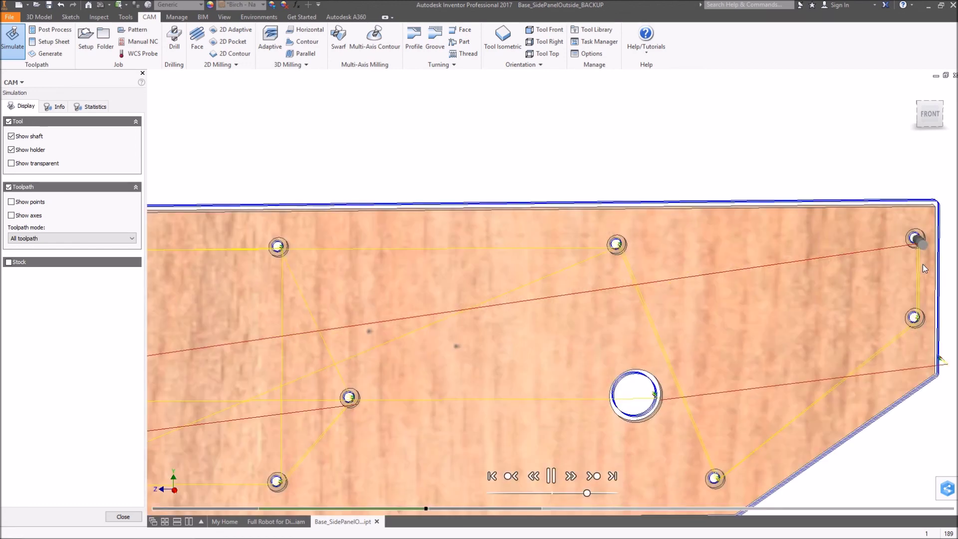
scroll(492, 322, "down", 3)
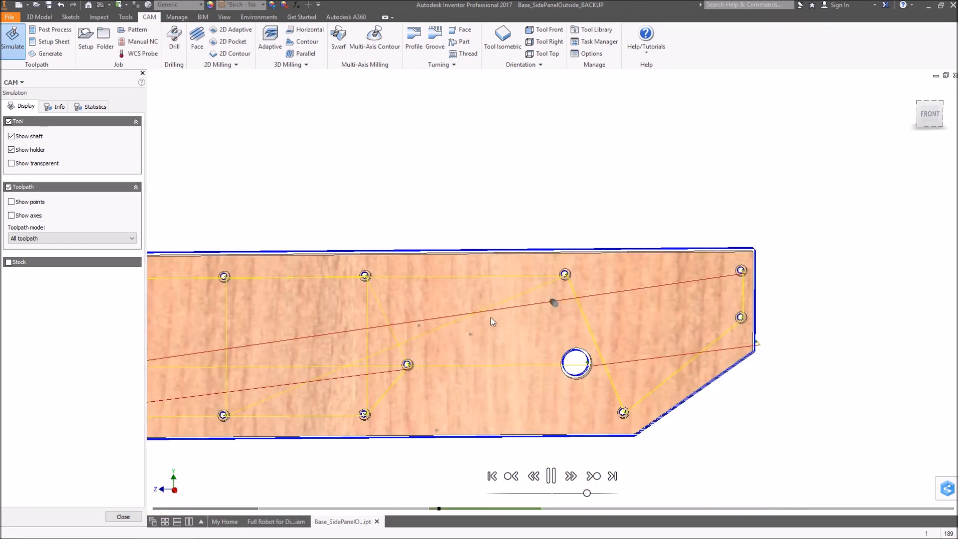
scroll(549, 309, "down", 2)
scroll(649, 299, "up", 4)
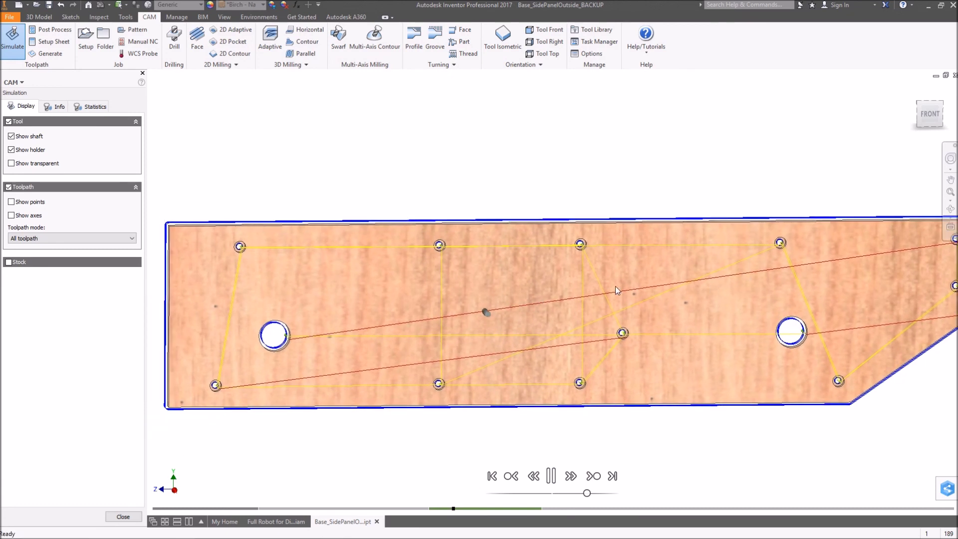
scroll(462, 349, "down", 2)
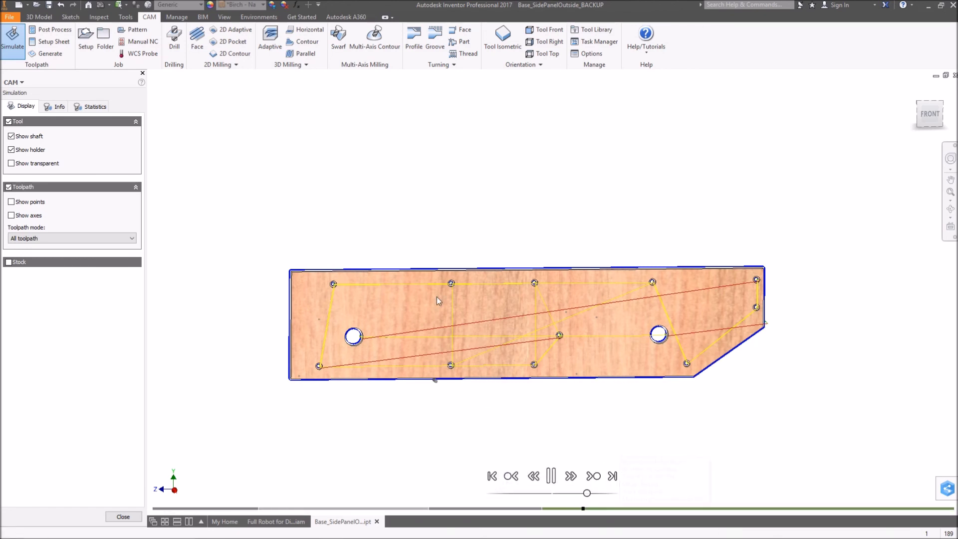
middle_click_drag(491, 402, 277, 307, "shift")
scroll(277, 307, "up", 3)
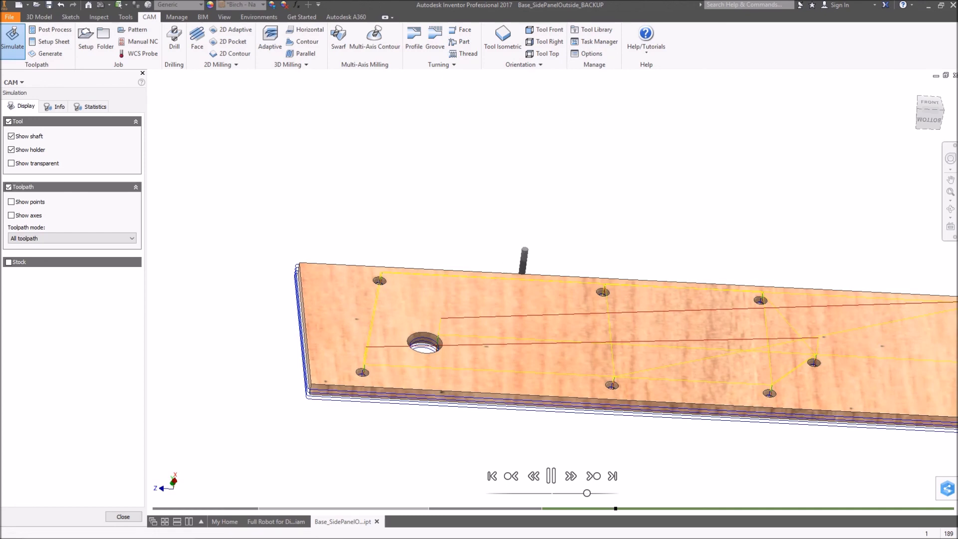
key("F5")
Step: Check the panel from tilted angles and the front view, then close the simulation
scroll(357, 298, "up", 5)
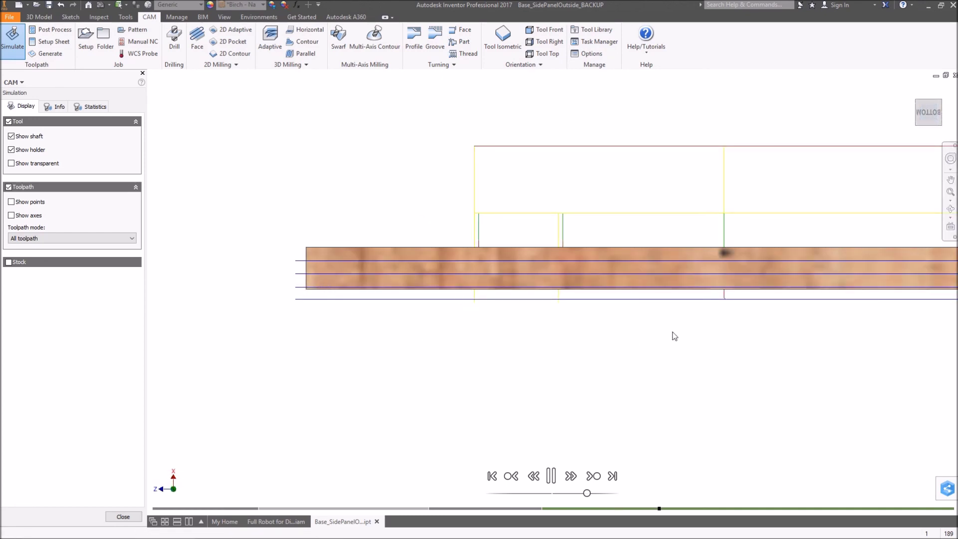
scroll(679, 332, "down", 2)
middle_click_drag(835, 207, 550, 365, "shift")
scroll(641, 304, "down", 3)
middle_click_drag(633, 291, 558, 210, "shift")
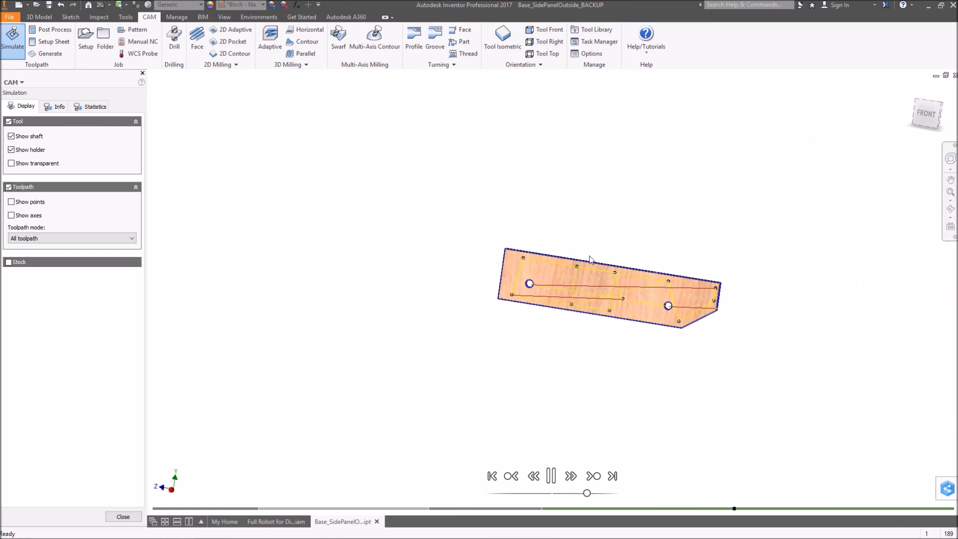
left_click(923, 117)
key("Escape")
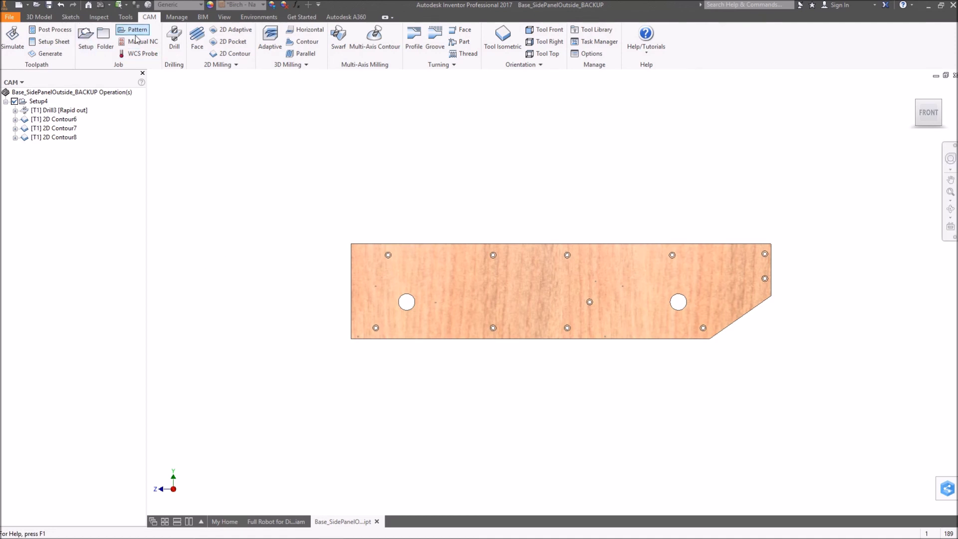
Step: Post Setup4 through Generic Carbide 3D (Grbl), renaming program 1001 to Test, and save Test.nc
left_click(36, 102)
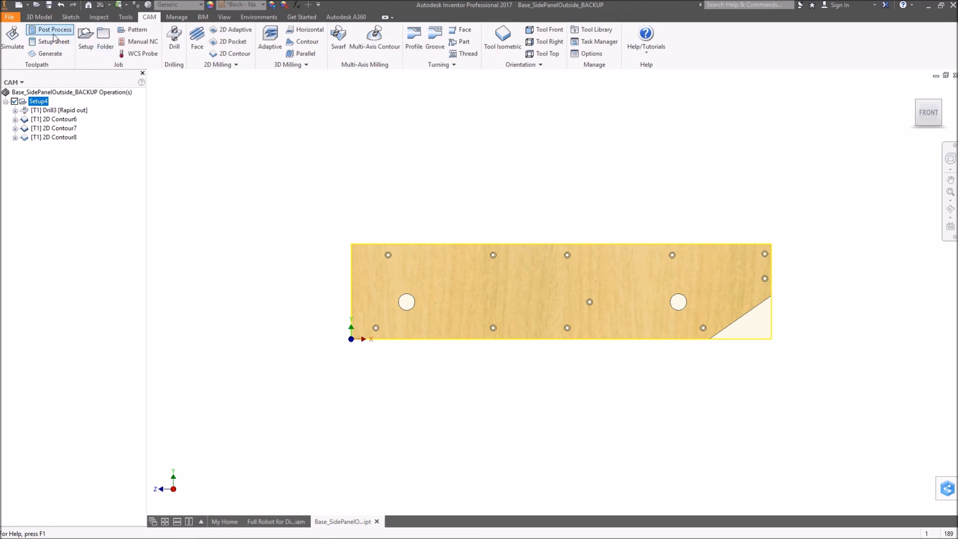
left_click(52, 31)
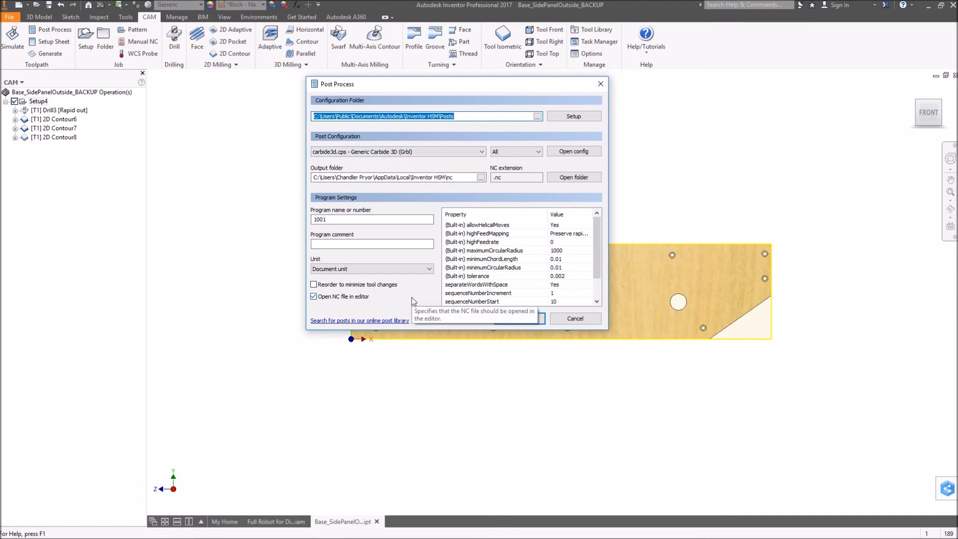
double_click(368, 221)
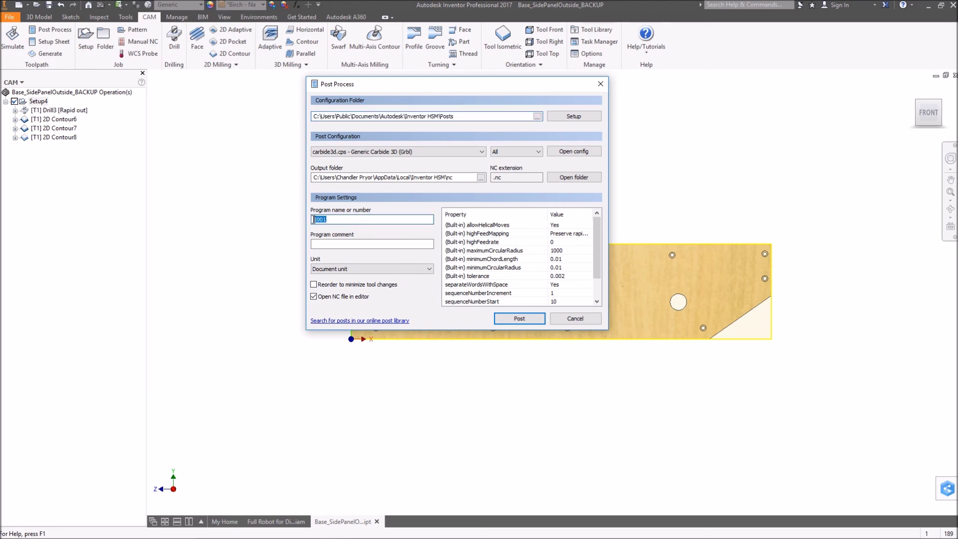
type("Test")
key("Tab")
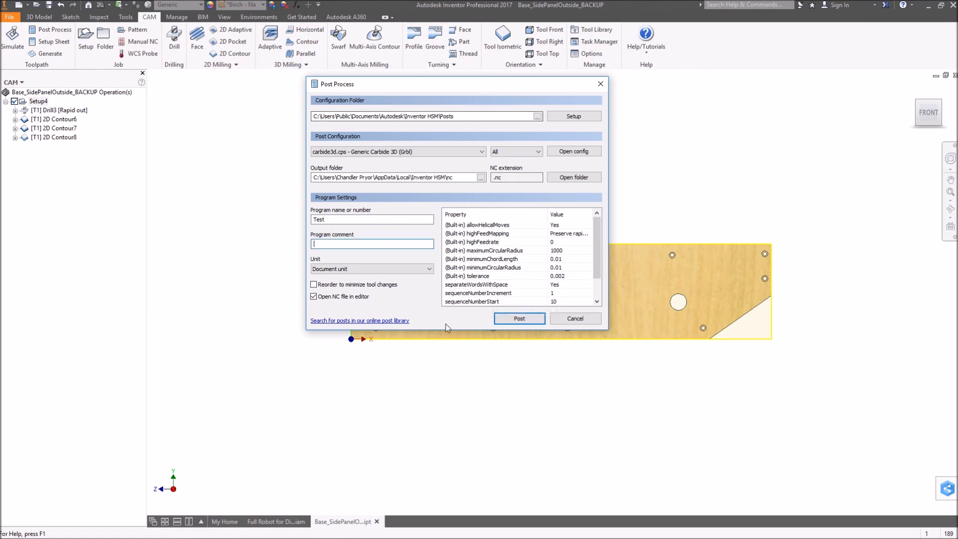
left_click(532, 318)
key("Return")
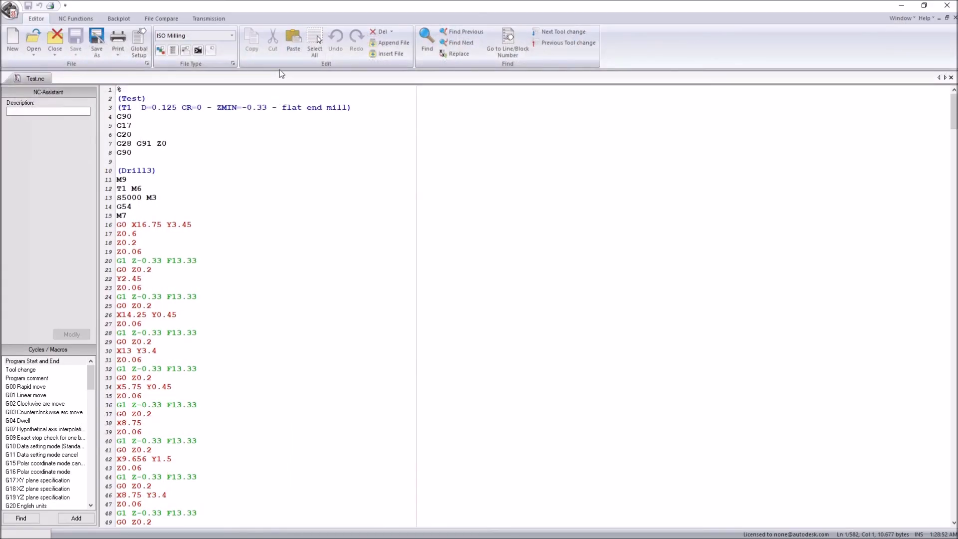
scroll(445, 217, "down", 20)
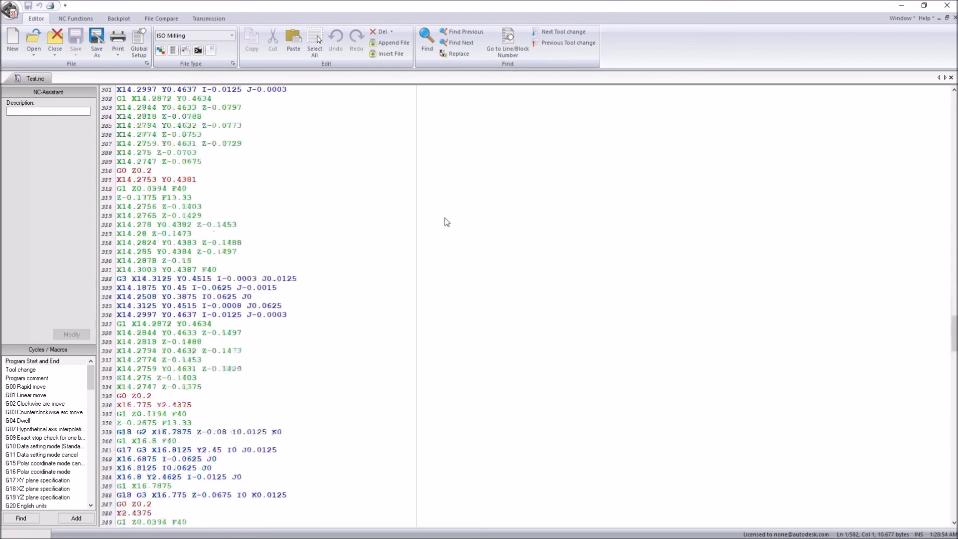
scroll(444, 218, "up", 20)
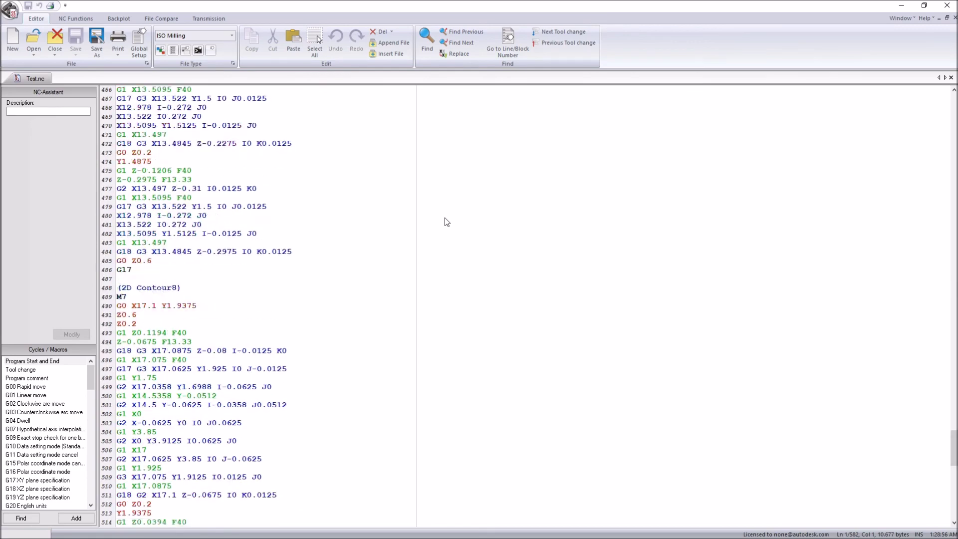
scroll(444, 217, "down", 5)
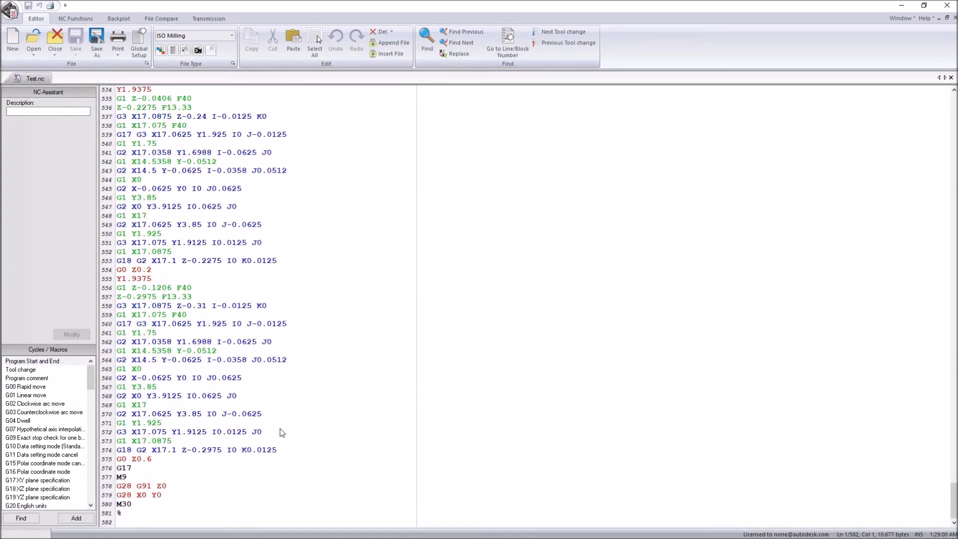
scroll(278, 373, "up", 20)
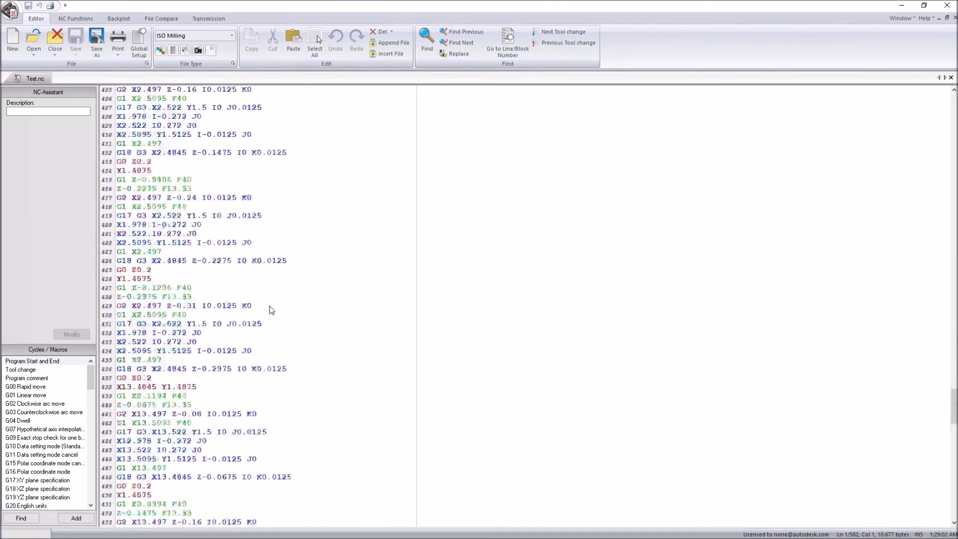
scroll(270, 306, "up", 20)
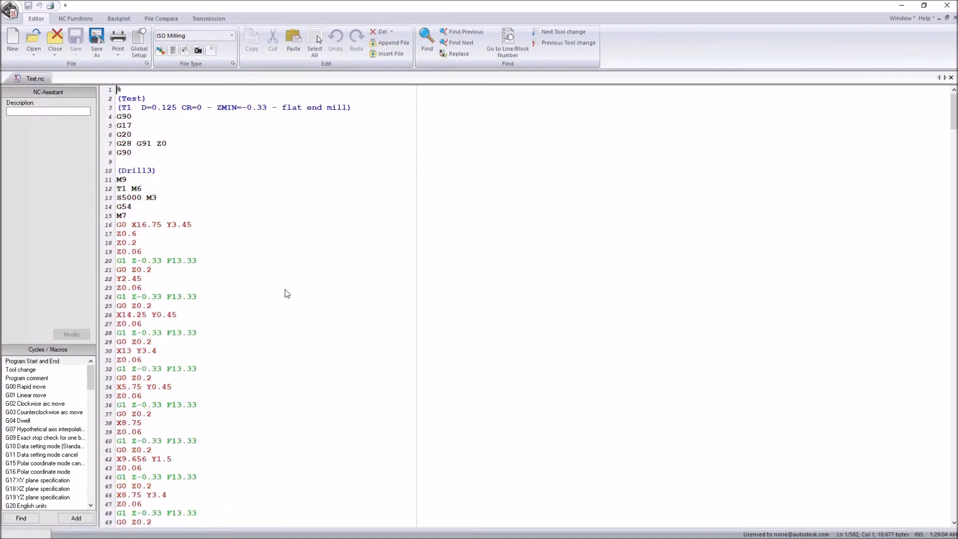
left_click(947, 5)
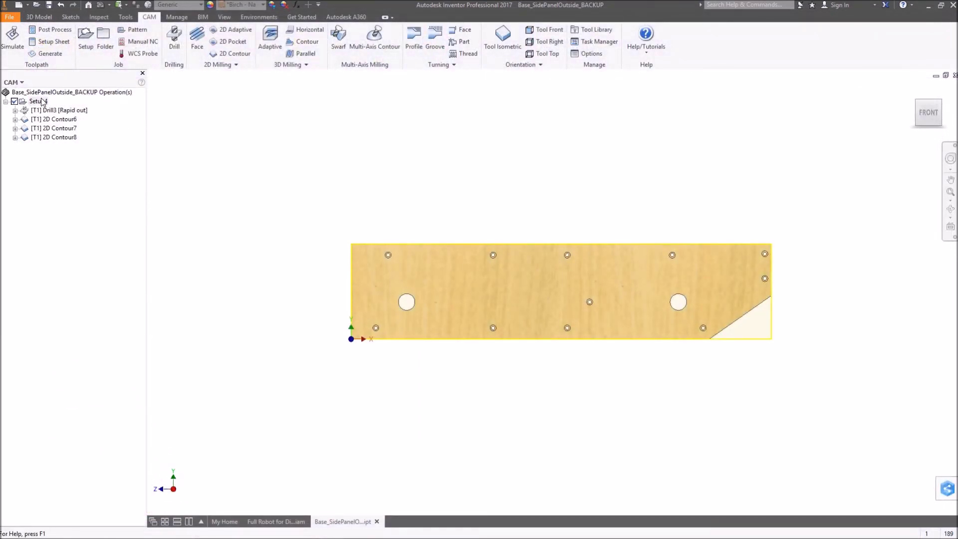